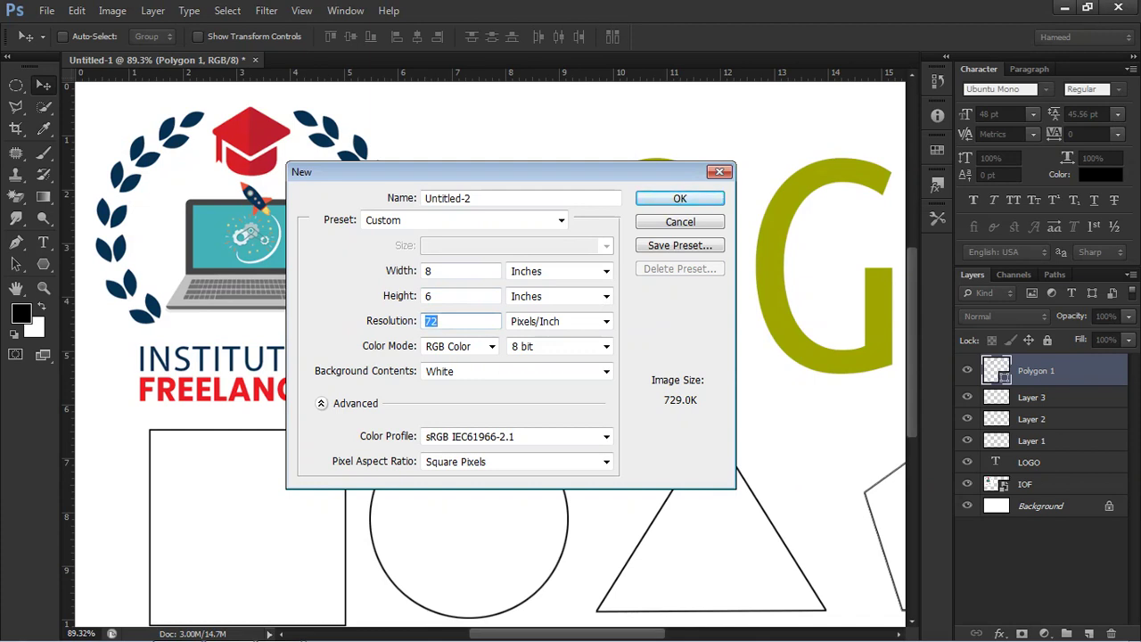
Create a new 8 × 6 inch document with a resolution of 300 pixels/inch.
type("300")
left_click(704, 199)
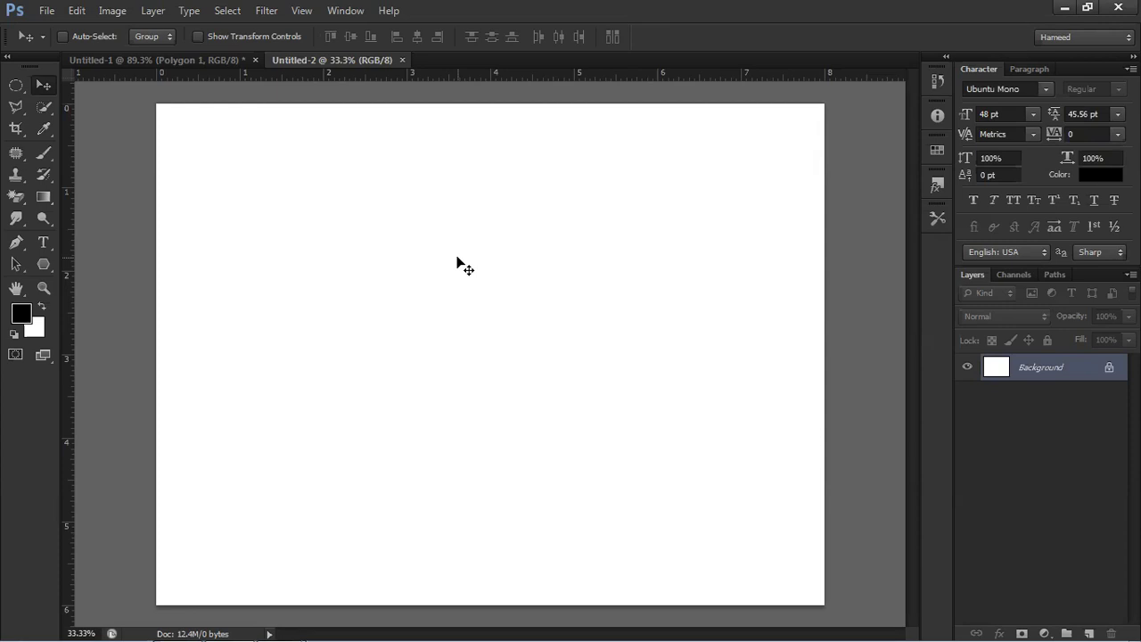
Add a new layer and draw a square marquee selection about 2.4 in wide in the canvas's upper-left area.
left_click(15, 85)
left_click(72, 82)
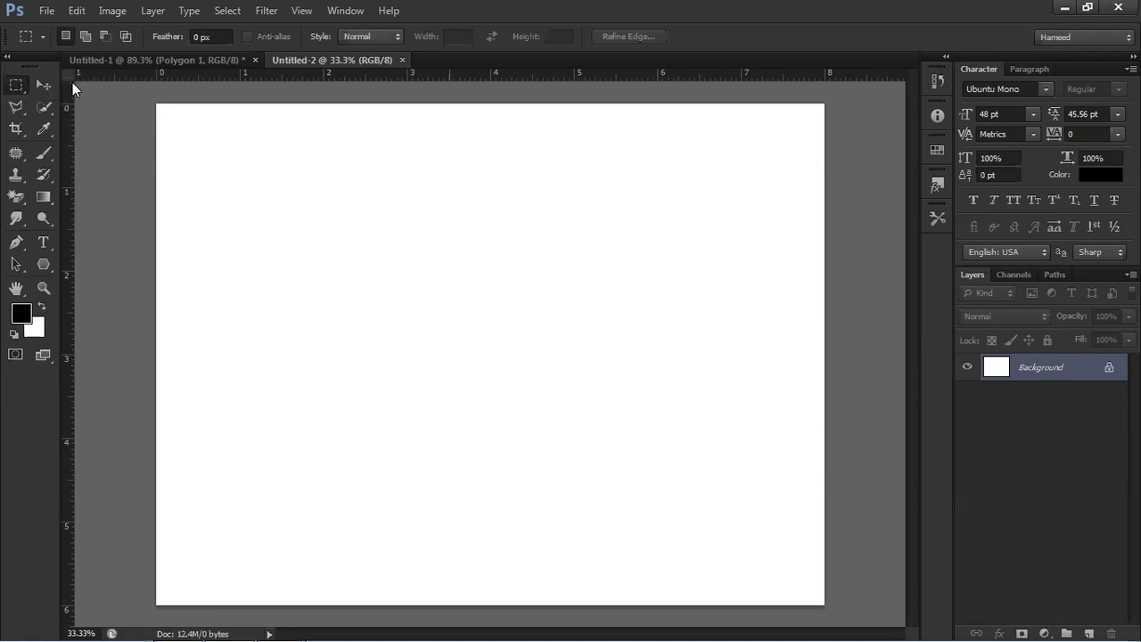
mouse_move(235, 156)
left_mouse_down()
mouse_move(416, 318)
mouse_move(675, 318)
mouse_move(472, 565)
mouse_move(438, 566)
left_mouse_up()
left_click(467, 236)
left_click(1088, 633)
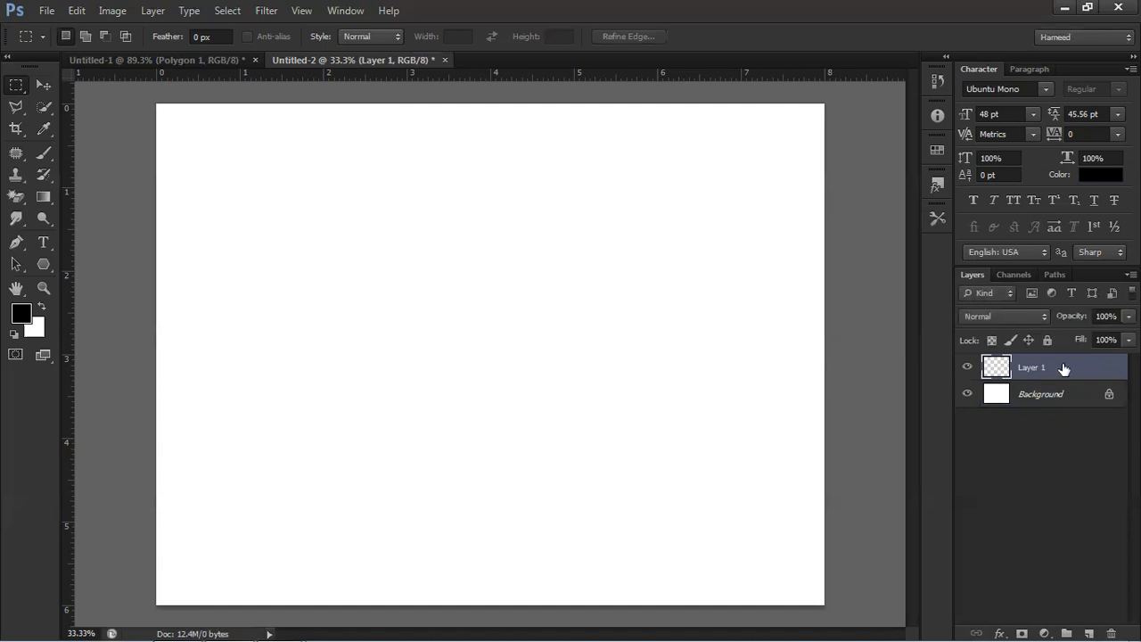
left_click_drag(200, 143, 445, 343)
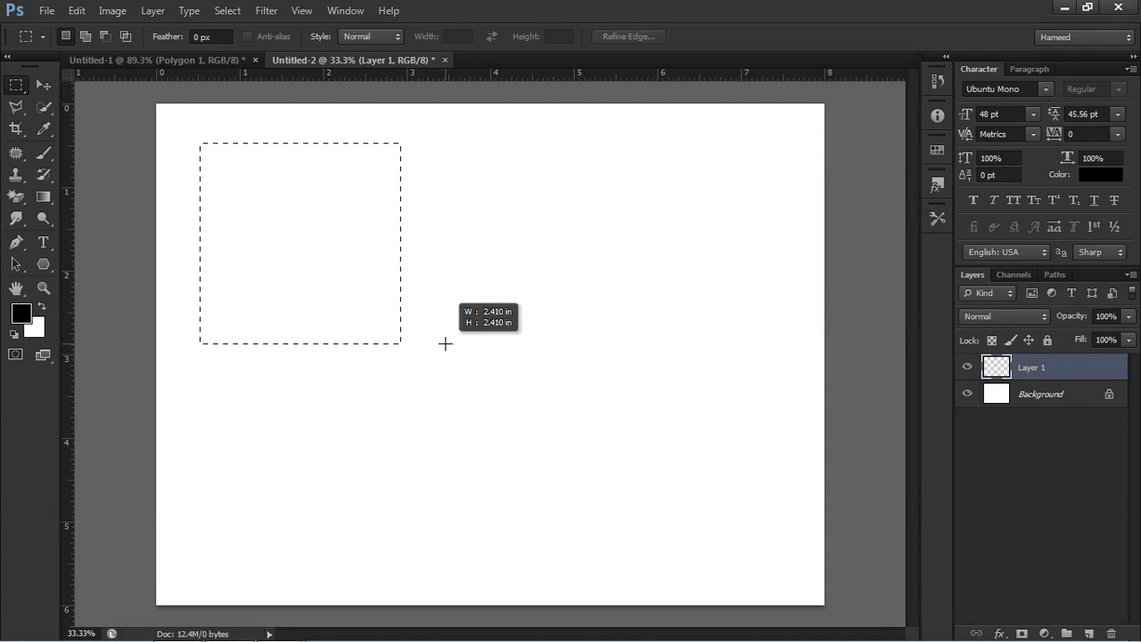
left_click(445, 344)
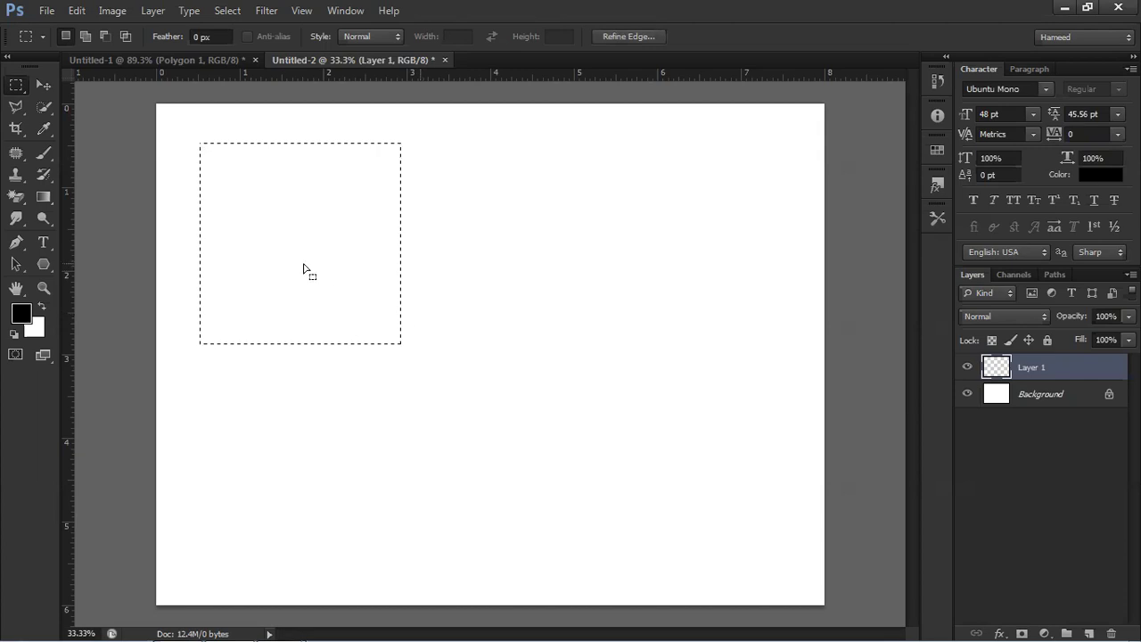
Set the foreground color to green #5fb009.
left_click(24, 318)
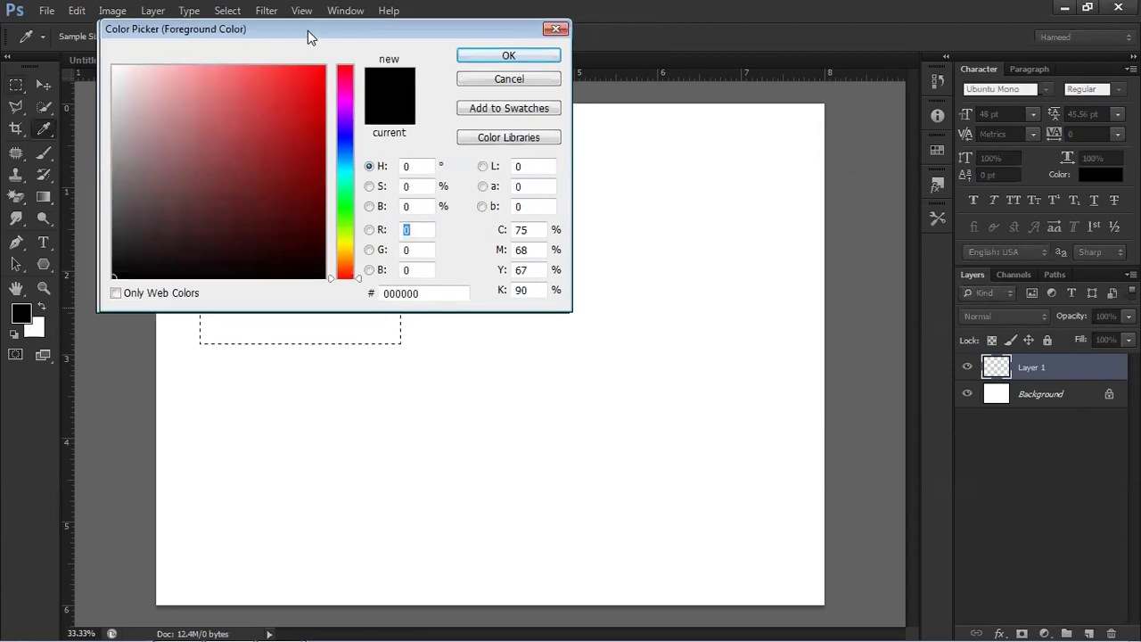
left_click_drag(308, 30, 659, 83)
left_click_drag(695, 326, 693, 284)
mouse_move(656, 225)
left_mouse_down()
mouse_move(649, 186)
mouse_move(663, 185)
left_mouse_up()
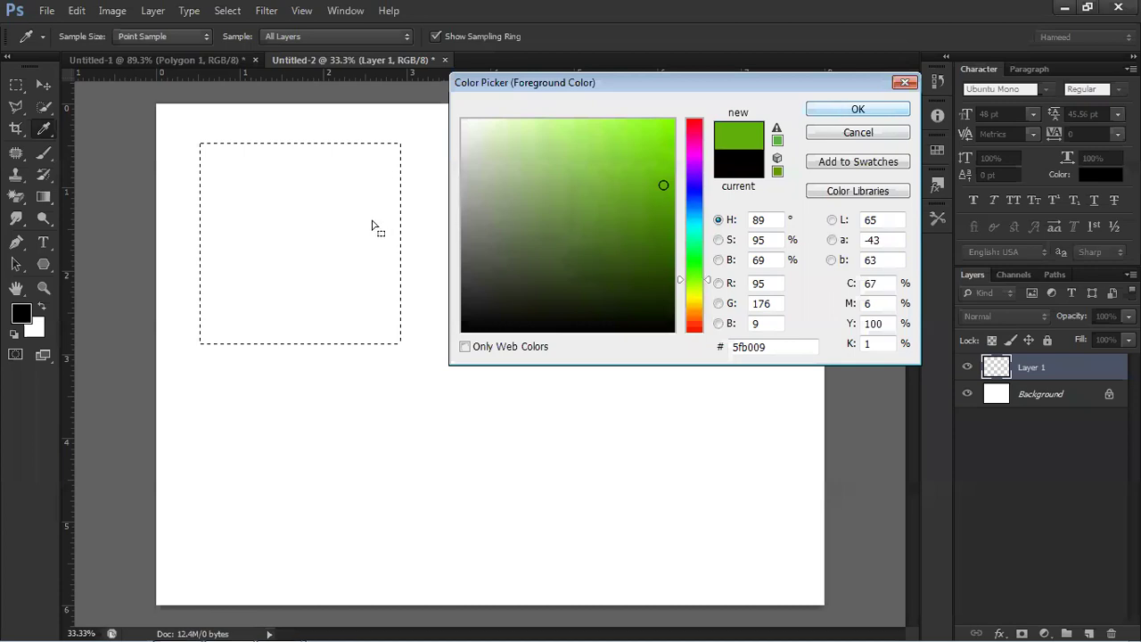
key("Return")
key("m")
Fill the square selection with the foreground green using the Paint Bucket, and deselect it.
right_click(51, 193)
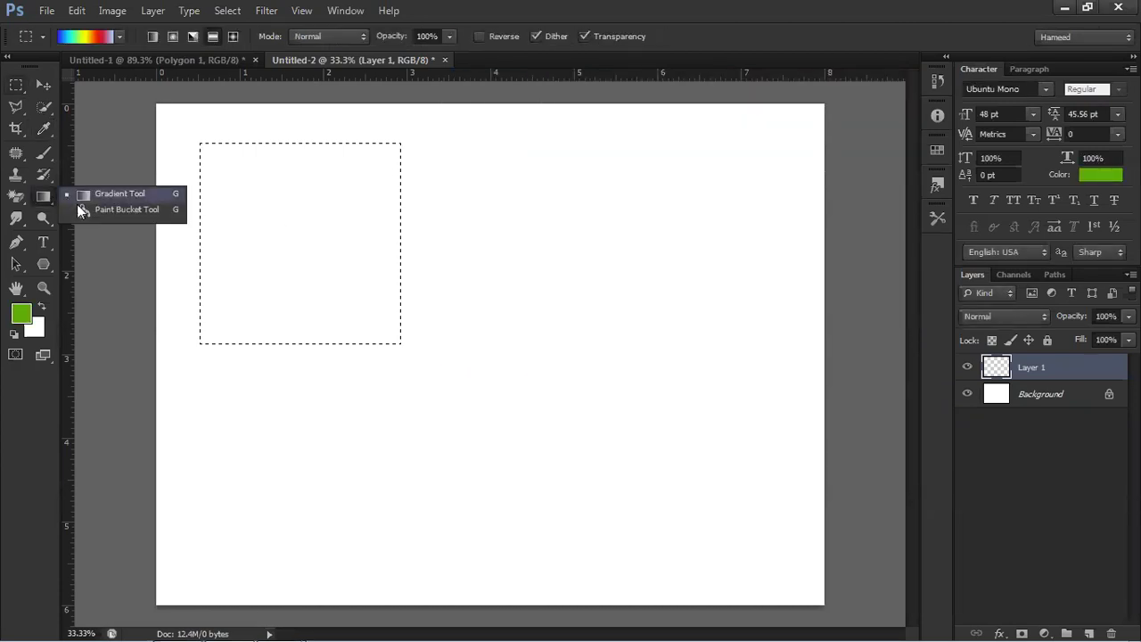
left_click(88, 216)
left_click(274, 261)
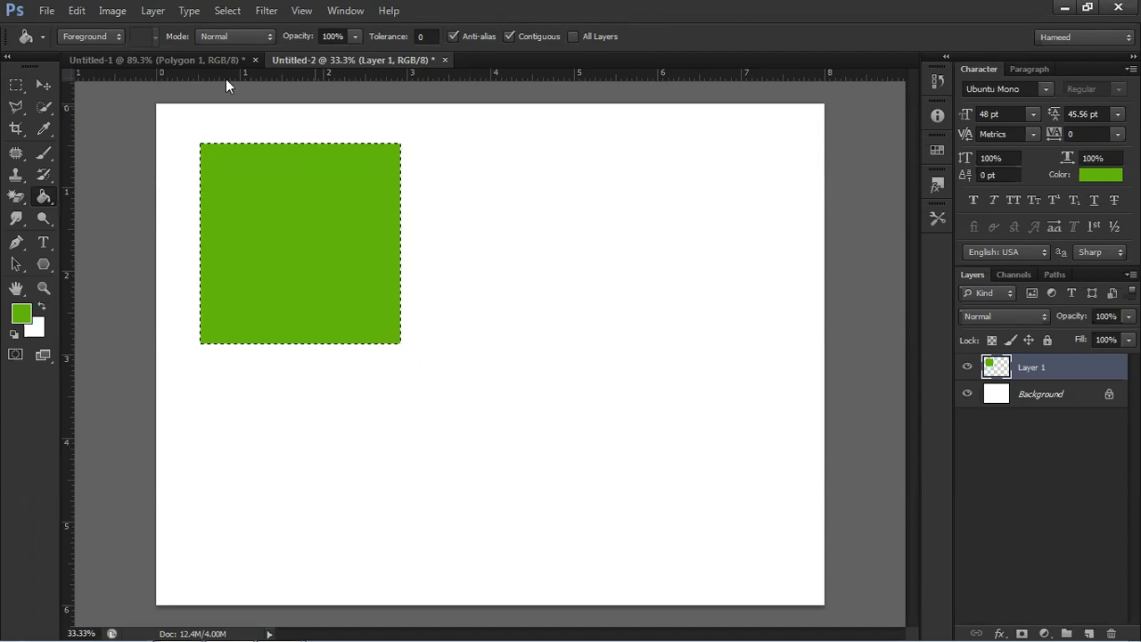
left_click(46, 82)
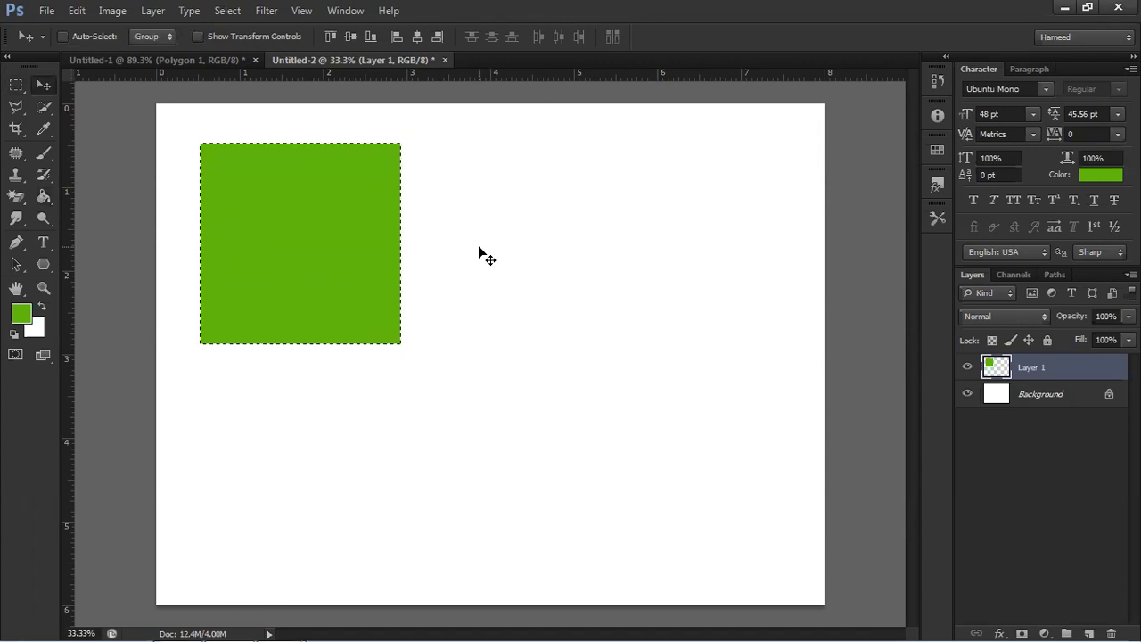
key("ctrl+d")
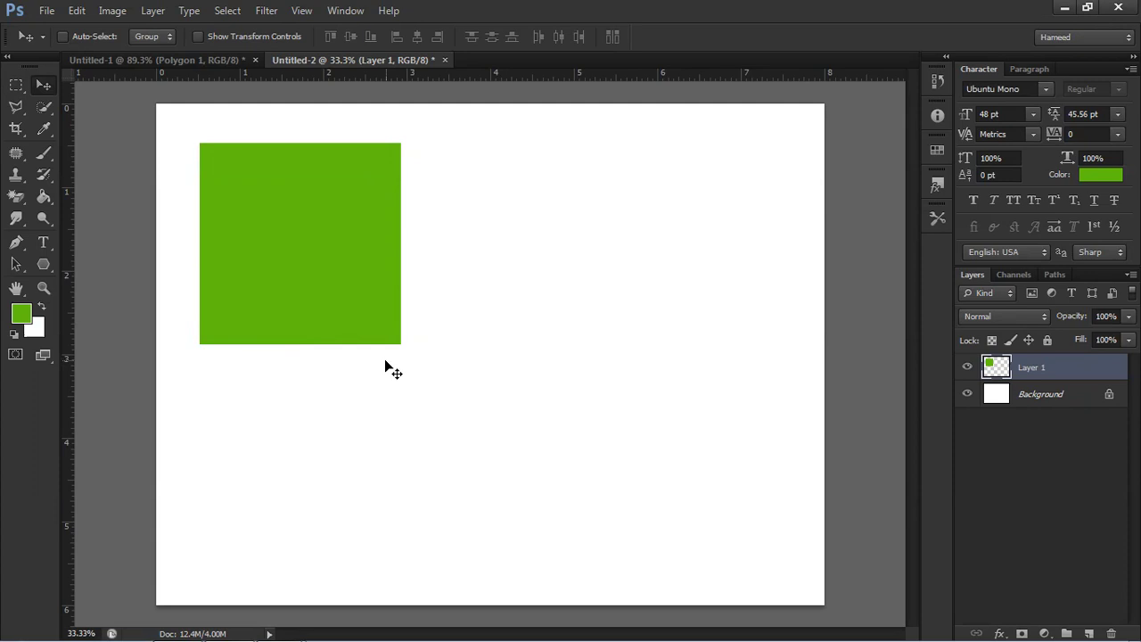
Duplicate Layer 1 and move the copied square to the right of the original, level with it.
right_click(1053, 373)
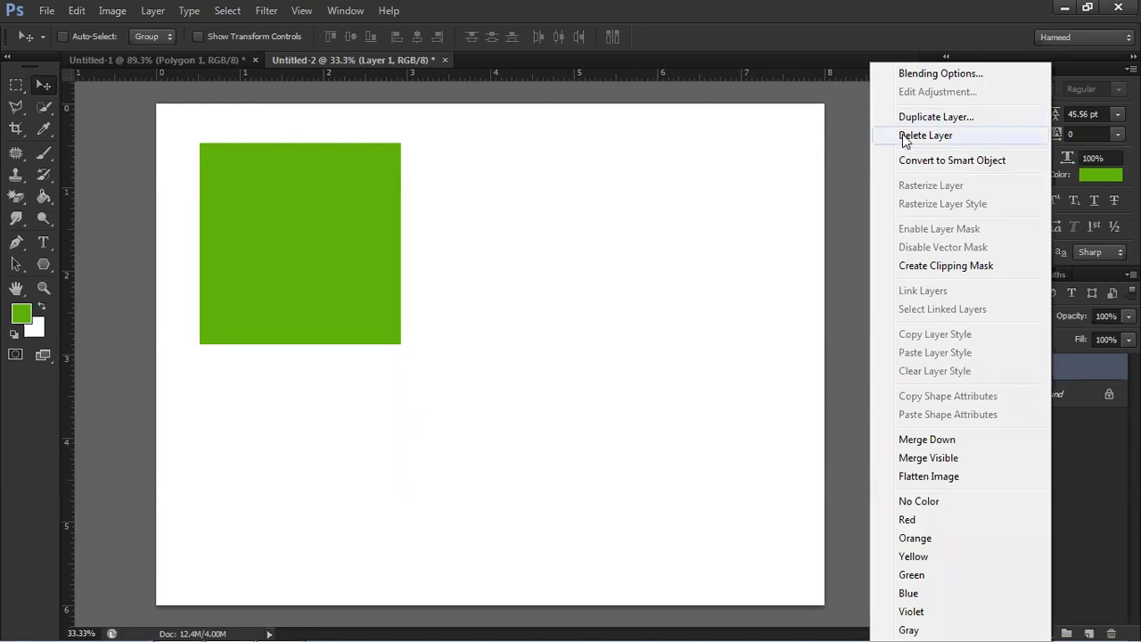
left_click(1078, 369)
left_click_drag(1058, 371, 1092, 624)
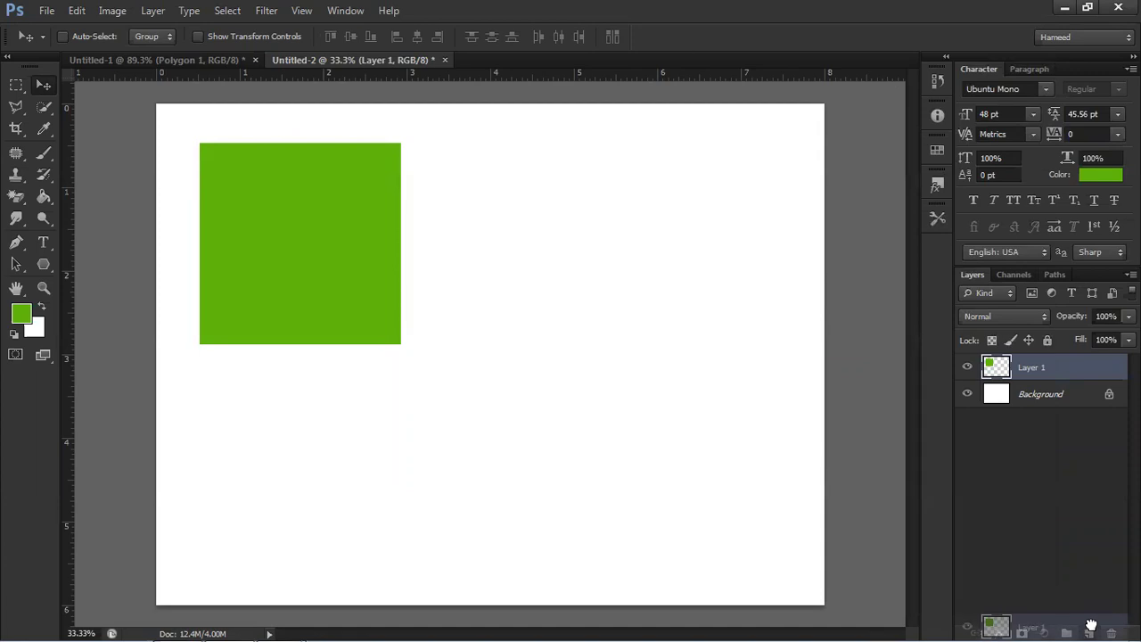
left_click_drag(1091, 624, 1090, 624)
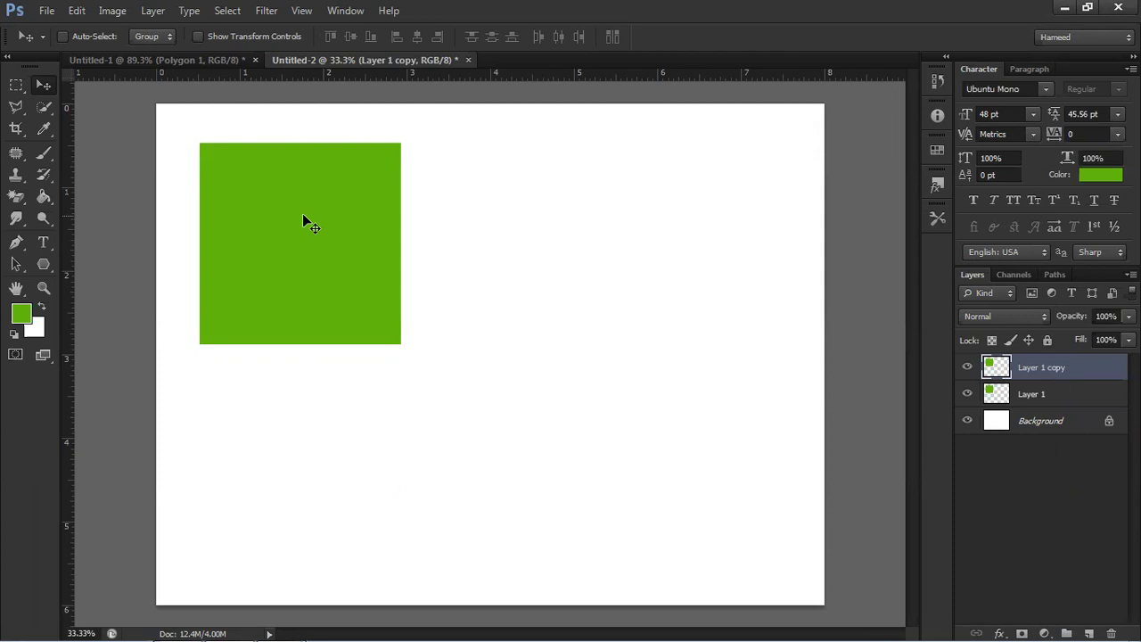
left_click_drag(296, 237, 548, 248)
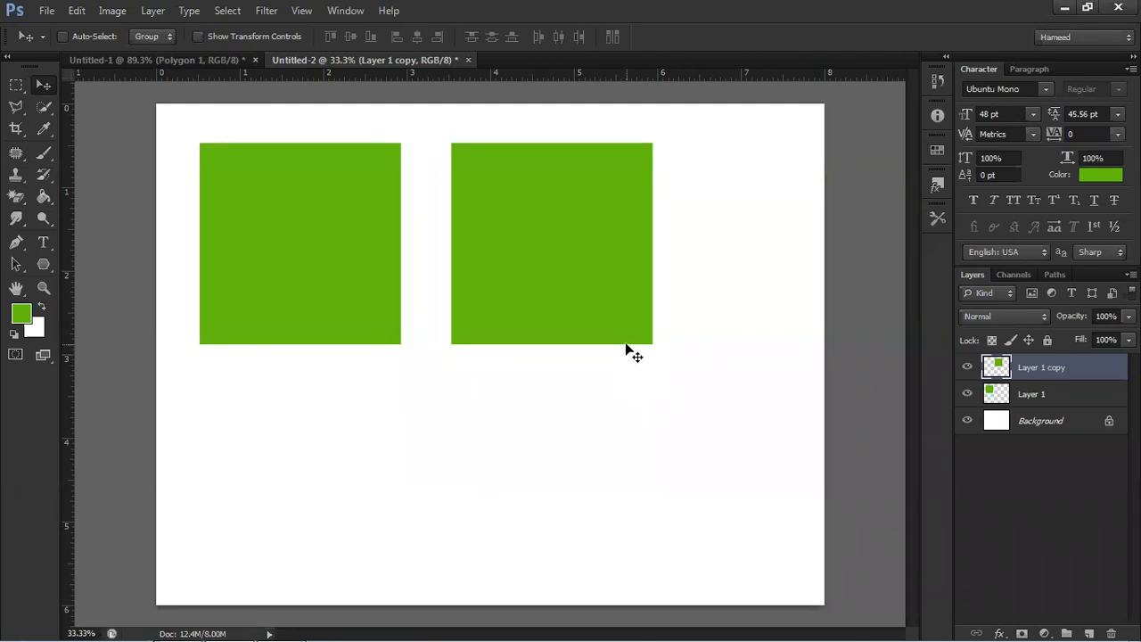
Outline a triangular Polygonal Lasso selection across the lower-right corner of the copied square.
left_click(14, 108)
left_click(664, 283)
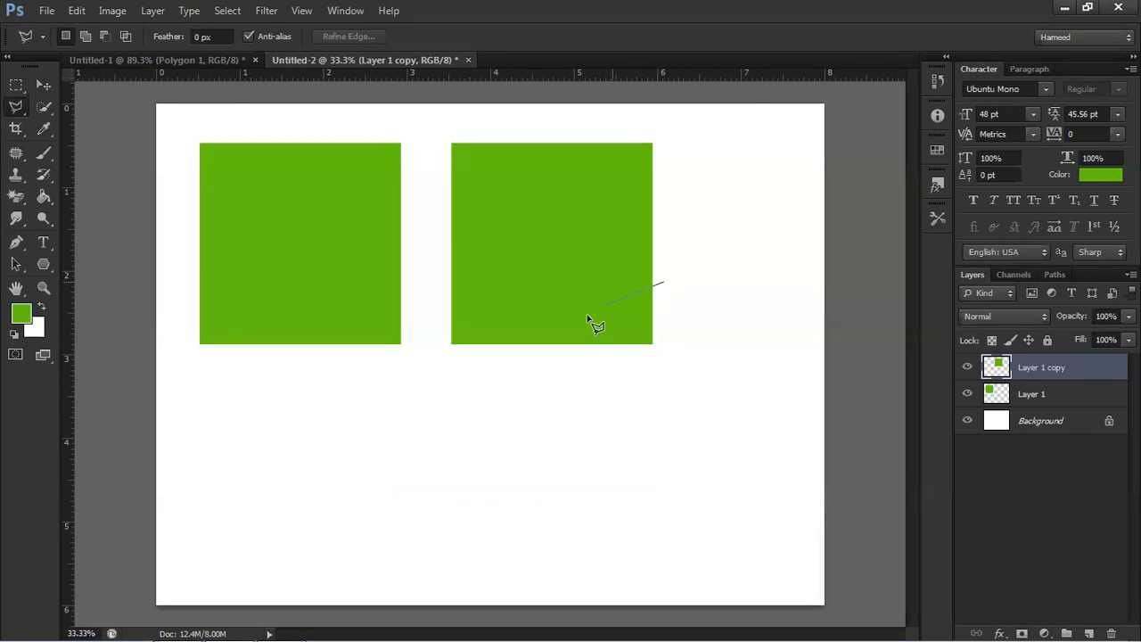
left_click(462, 346)
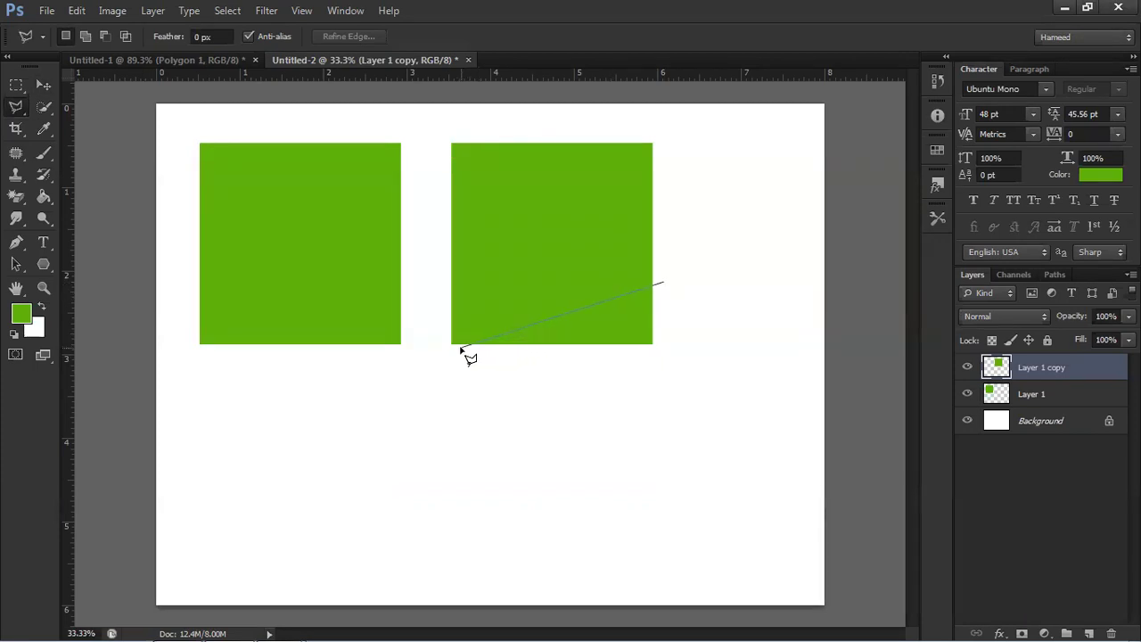
left_click(674, 358)
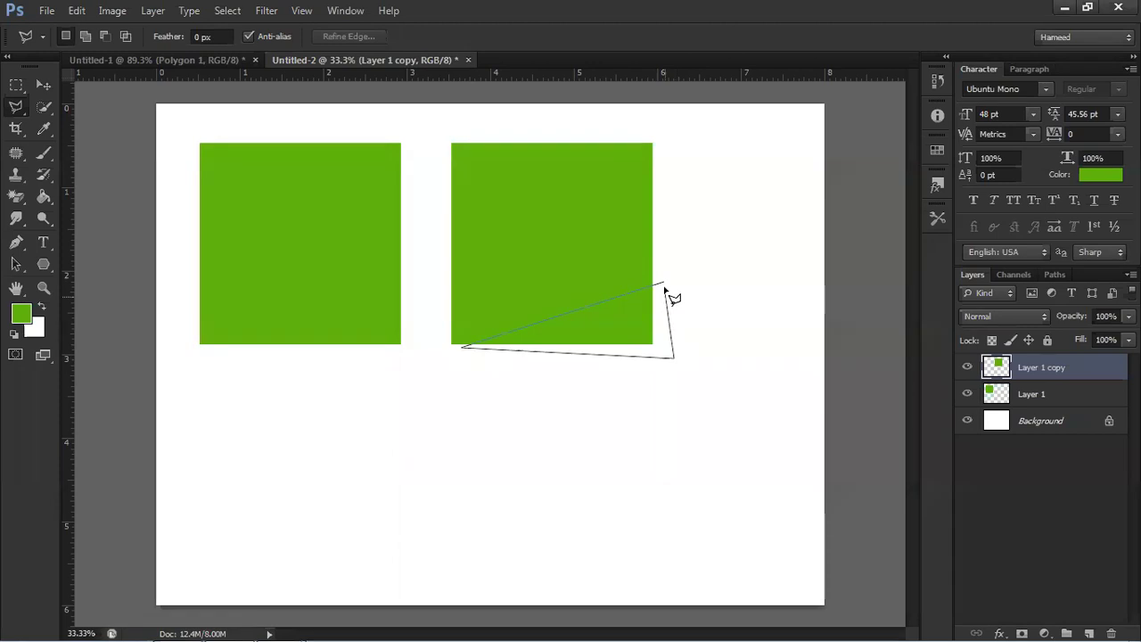
left_click(663, 284)
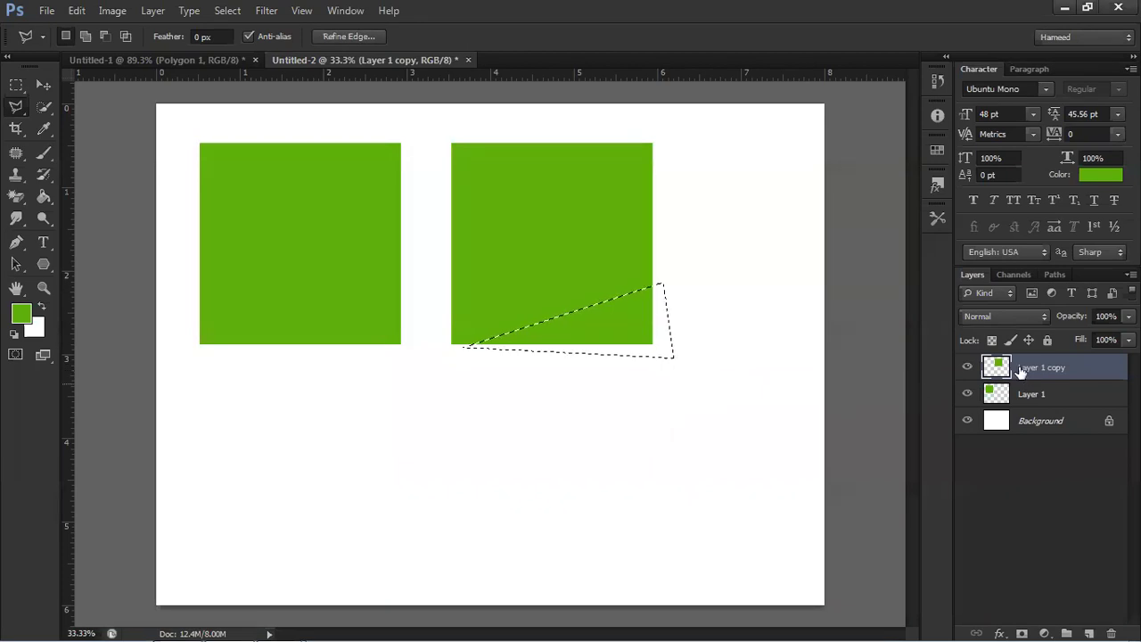
Cut the selected triangle out of the copied square and paste it as a separate layer.
left_click(72, 13)
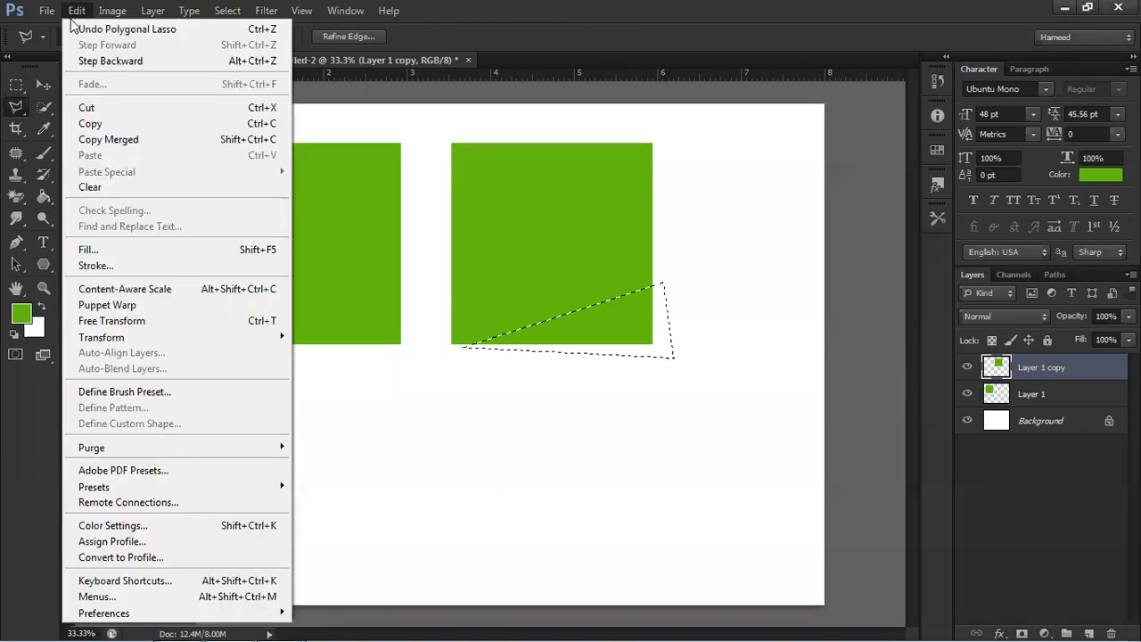
left_click(72, 111)
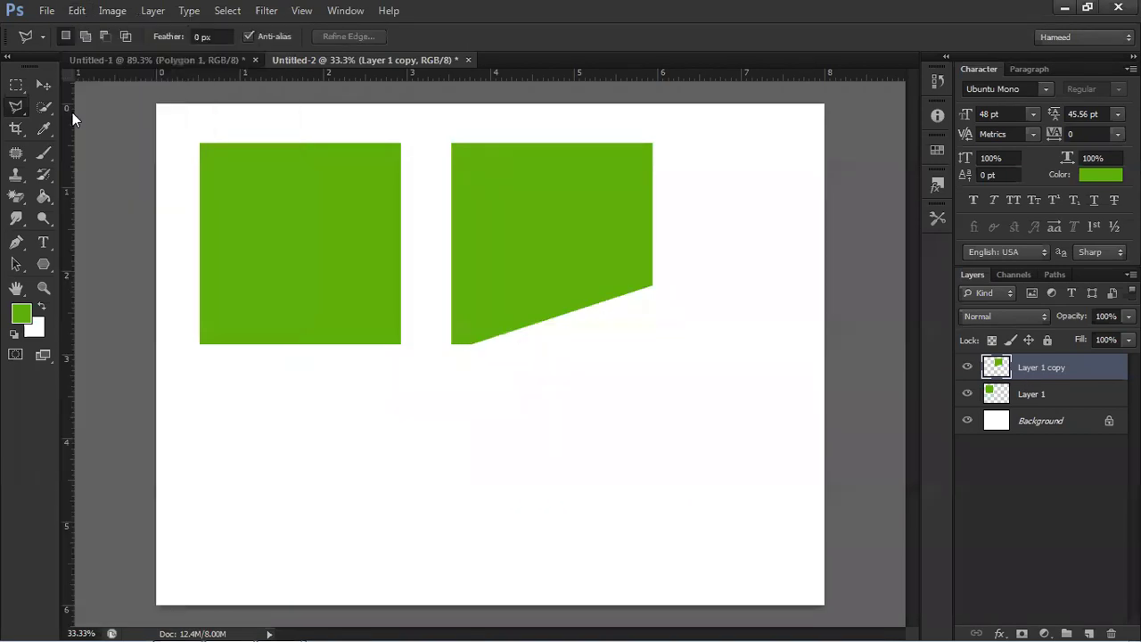
left_click(73, 14)
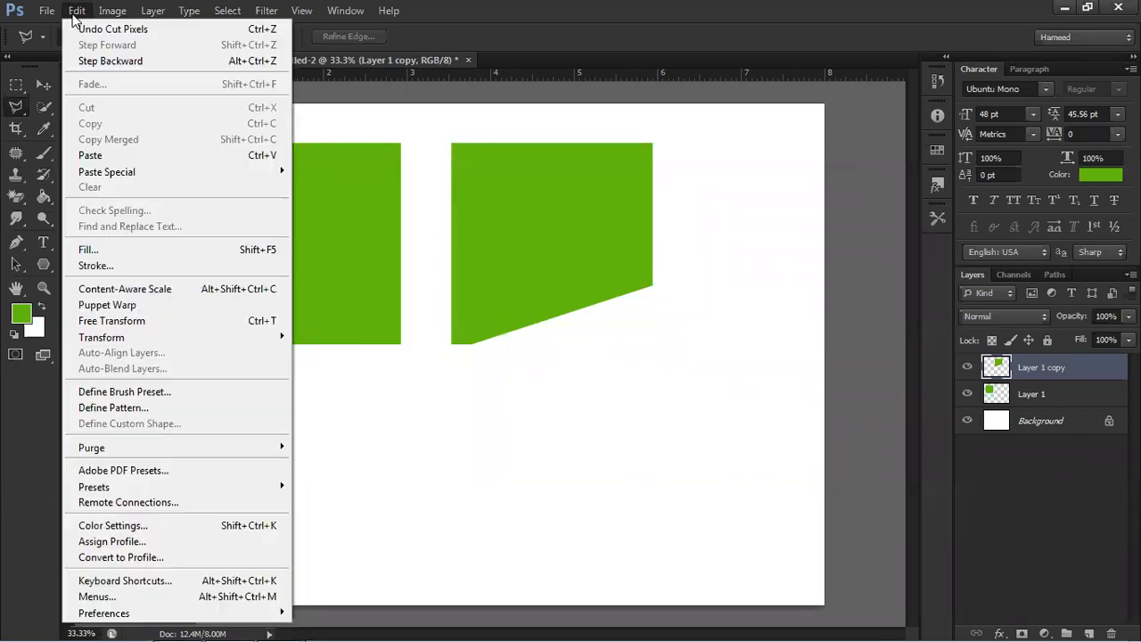
left_click(90, 154)
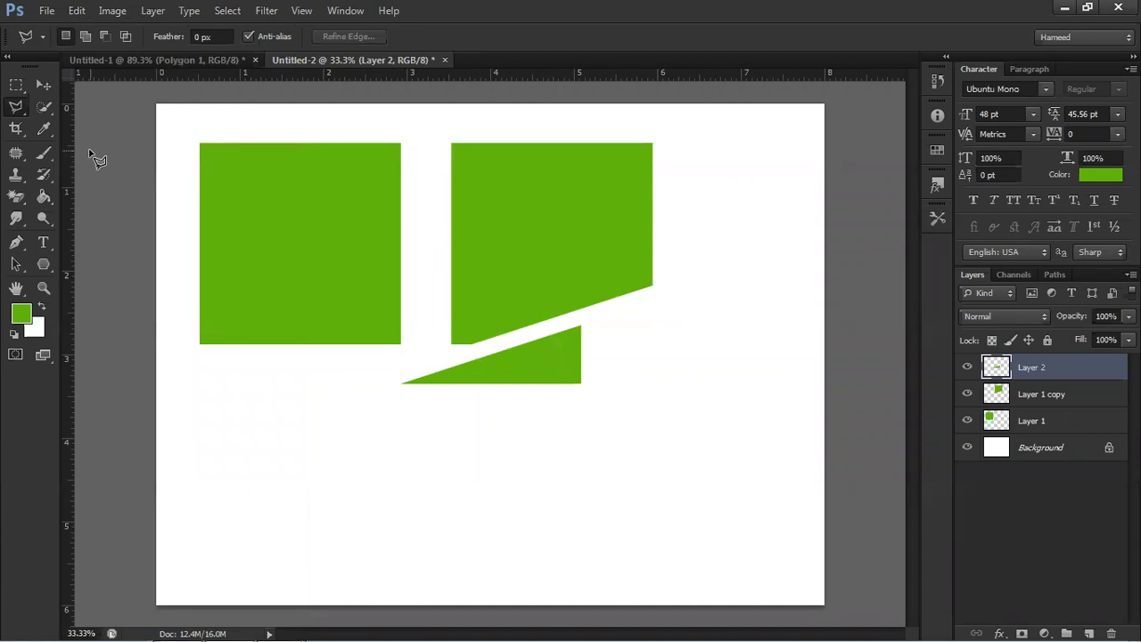
Move the triangular piece back into the square's cut corner, leaving a thin diagonal gap along the cut.
left_click(40, 85)
left_click_drag(504, 352, 590, 326)
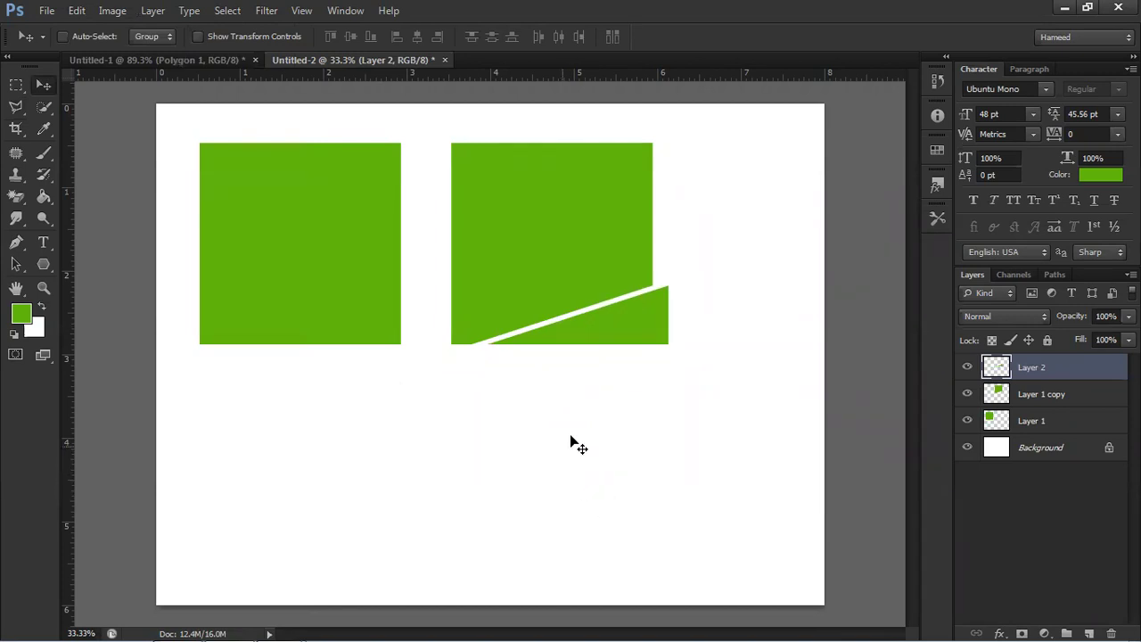
left_click_drag(595, 338, 586, 341)
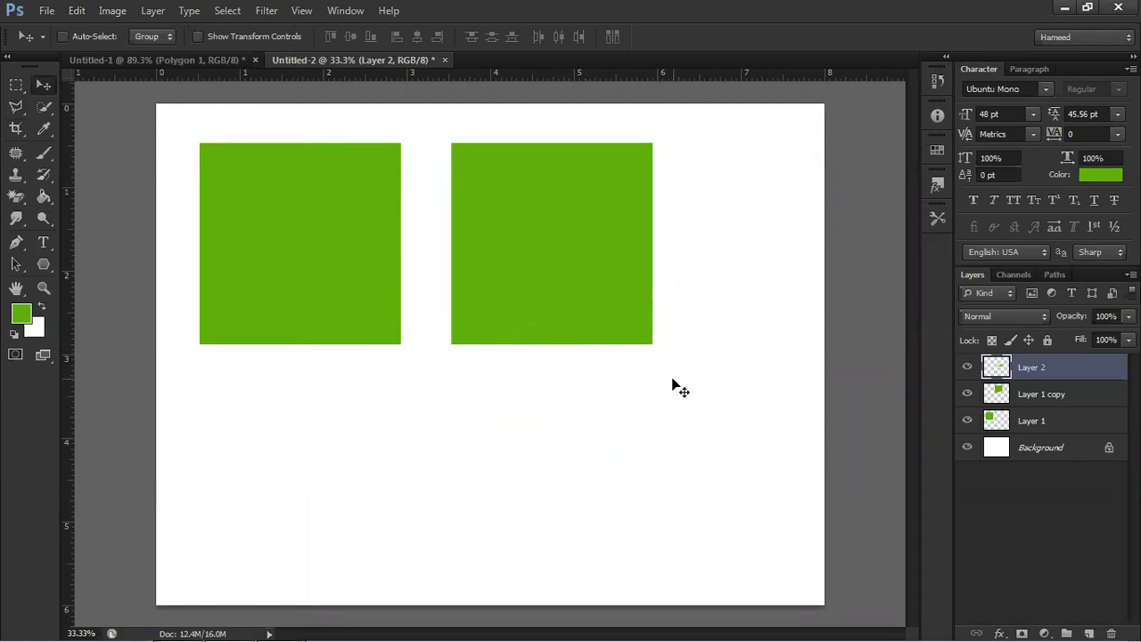
key("Right")
key("Right")
key("Down")
key("Down")
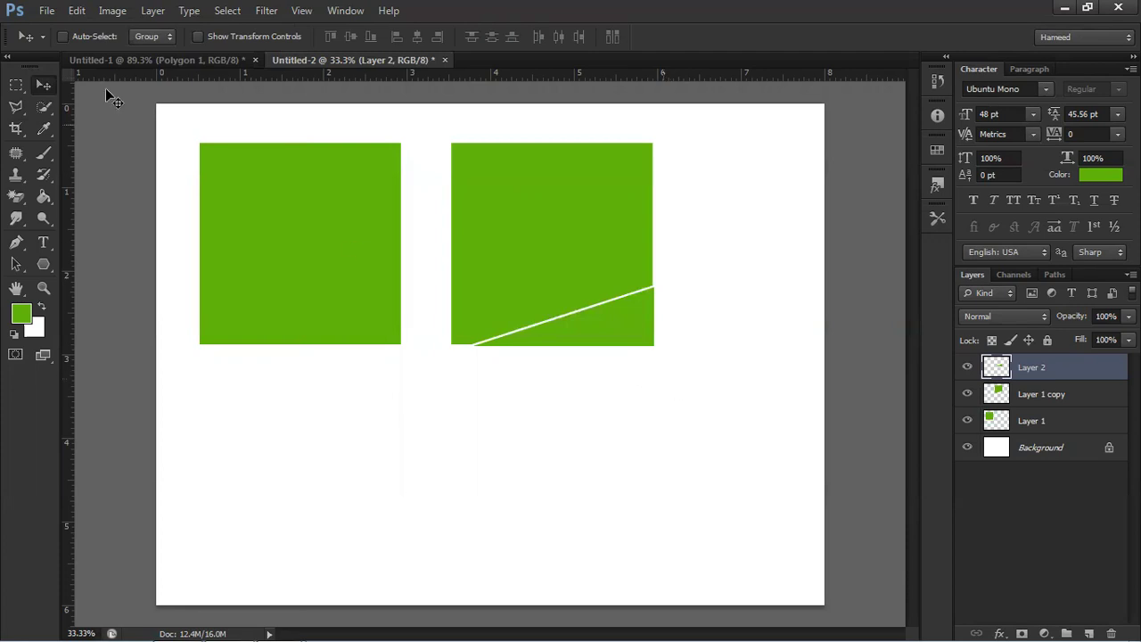
Rotate the triangular piece clockwise by about 2.5° with Free Transform so the gap widens toward the right edge.
left_click(77, 11)
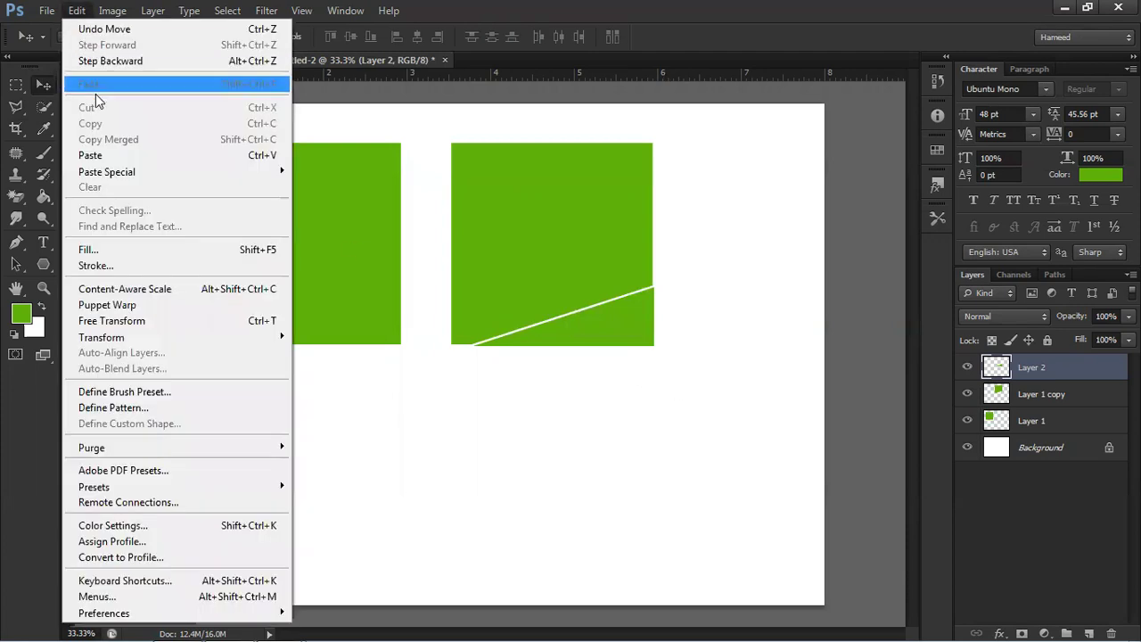
left_click(111, 323)
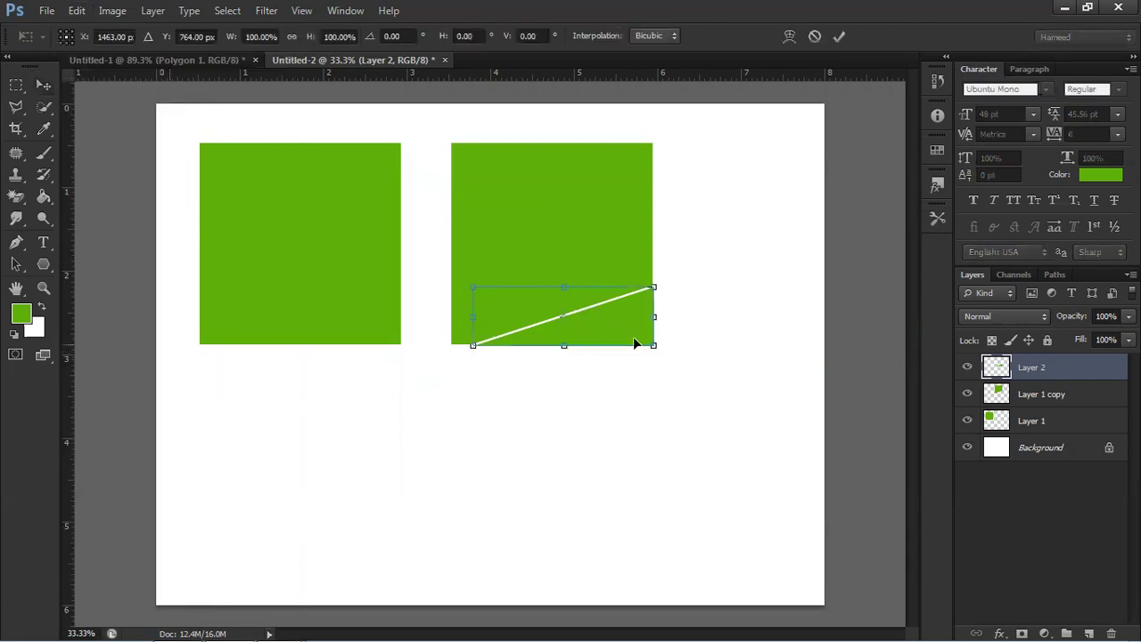
left_click_drag(678, 288, 678, 293)
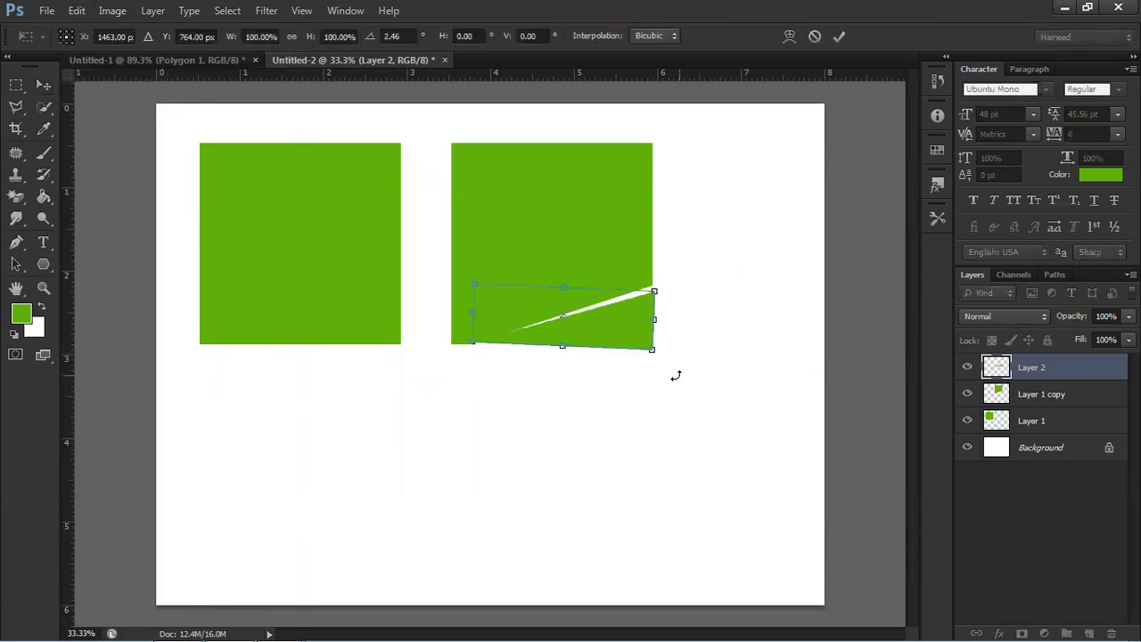
left_click(837, 37)
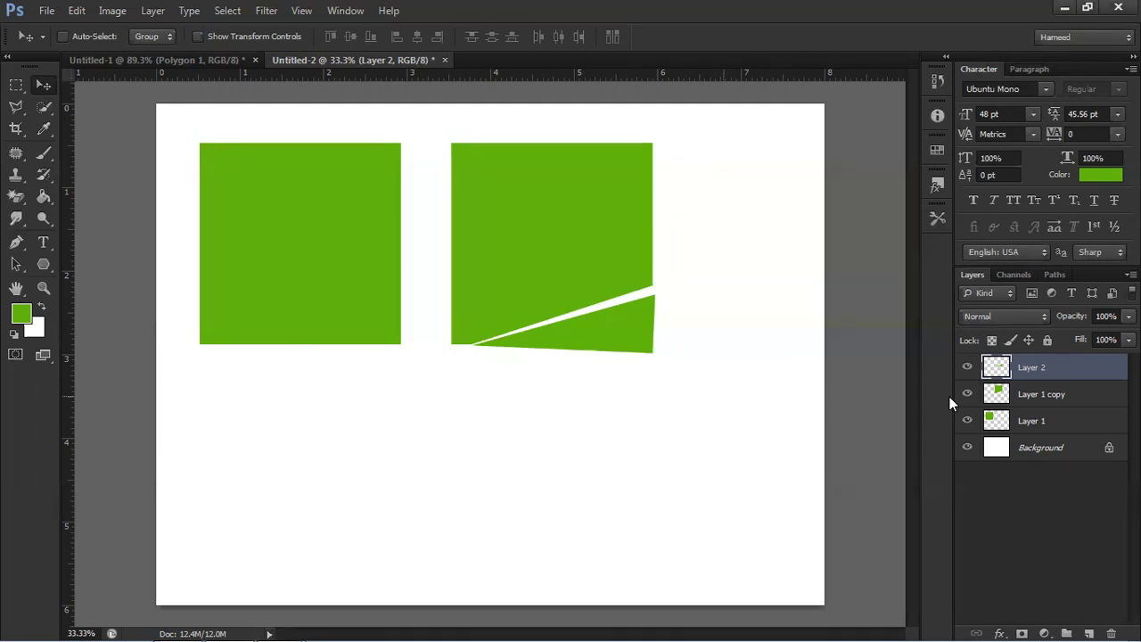
Select Layer 2 and Layer 1 copy together and move the sliced square directly below the original square.
left_click(1060, 424)
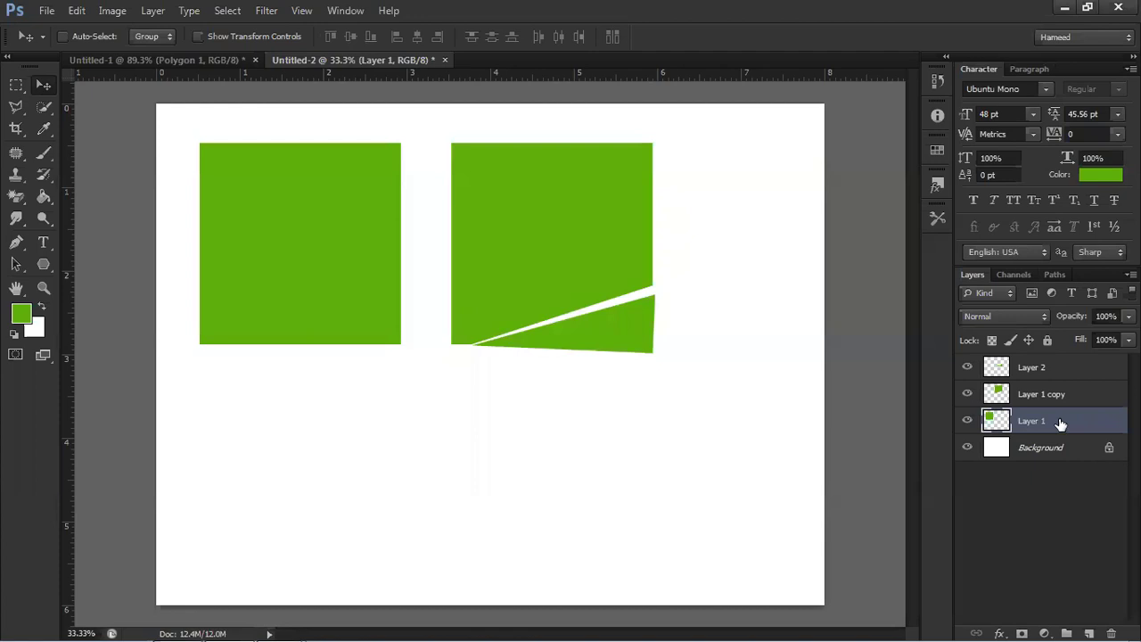
left_click(1045, 394)
left_click(1041, 368)
key("alt+bracketleft")
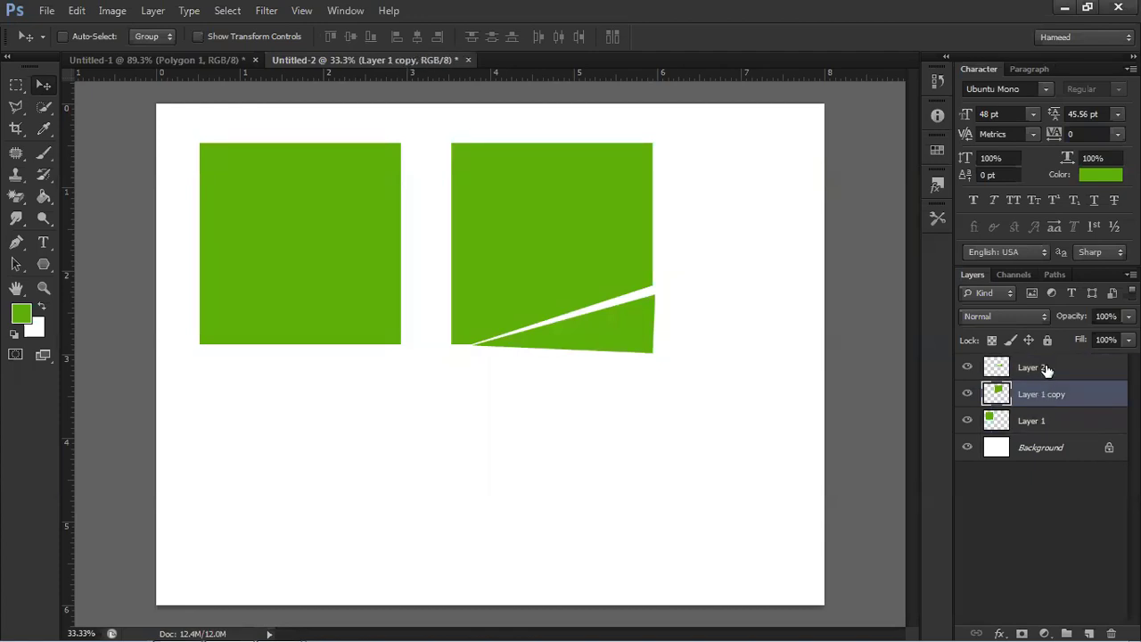
left_click(1045, 370, "shift")
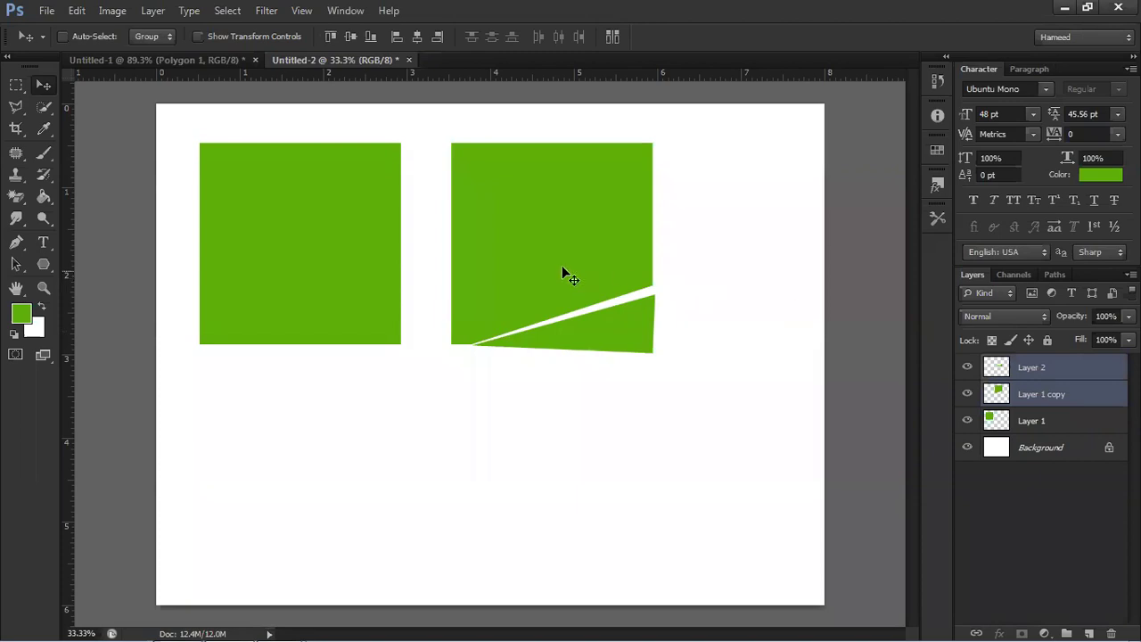
left_click_drag(563, 266, 301, 506)
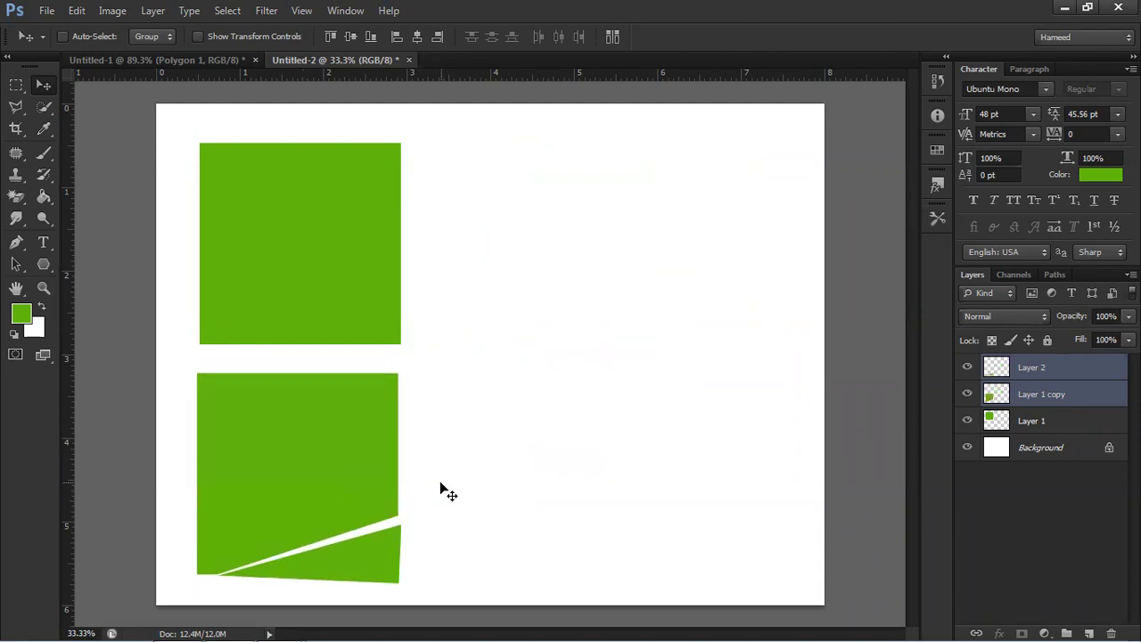
right_click(1051, 394)
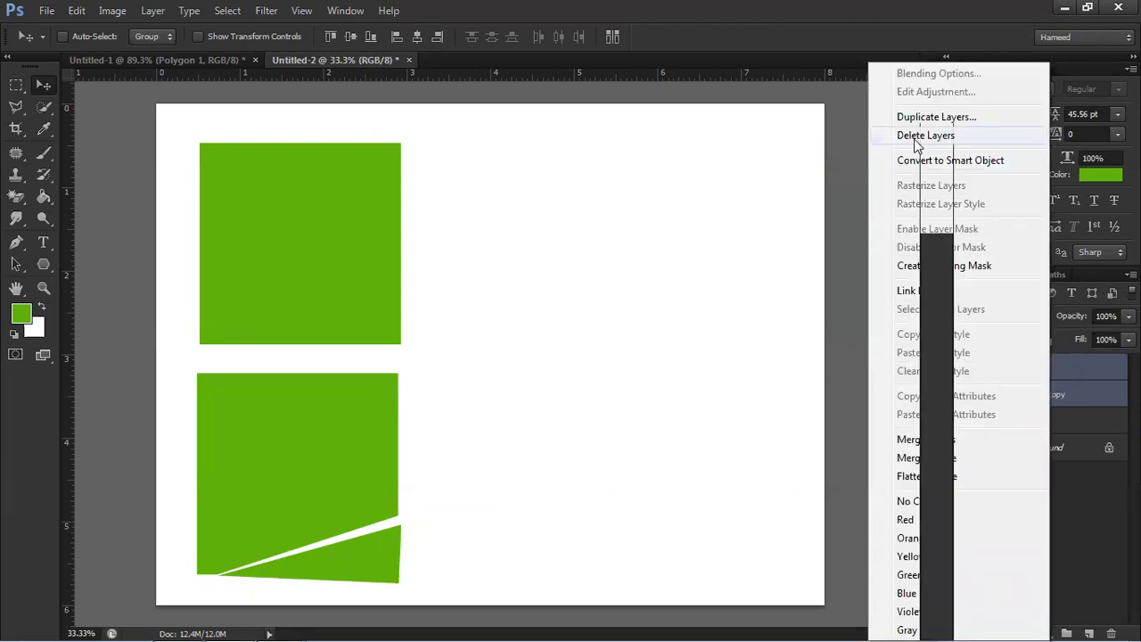
left_click(920, 137)
key("ctrl+z")
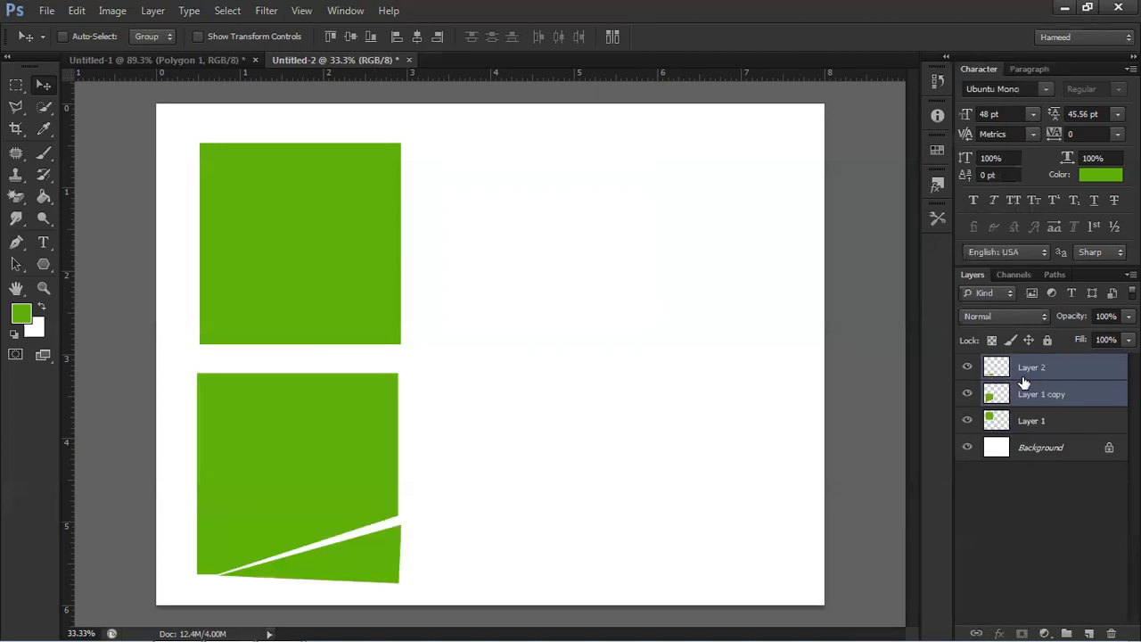
Duplicate Layer 2 and Layer 1 copy together and move the duplicated sliced square to the right of the first one.
right_click(1039, 378)
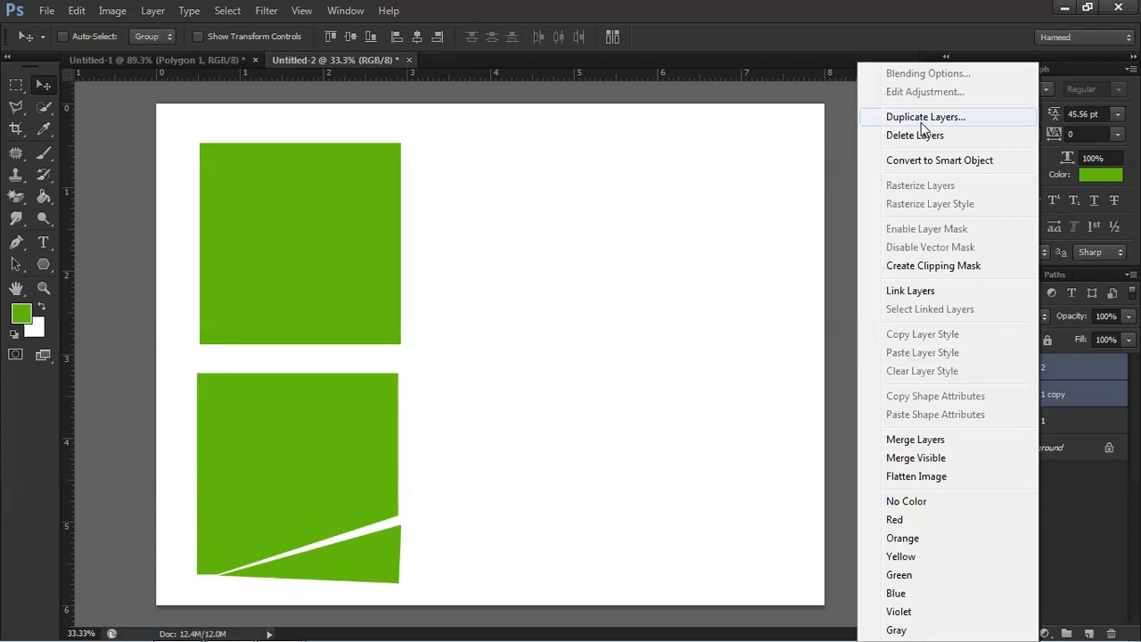
left_click(921, 124)
left_click(720, 187)
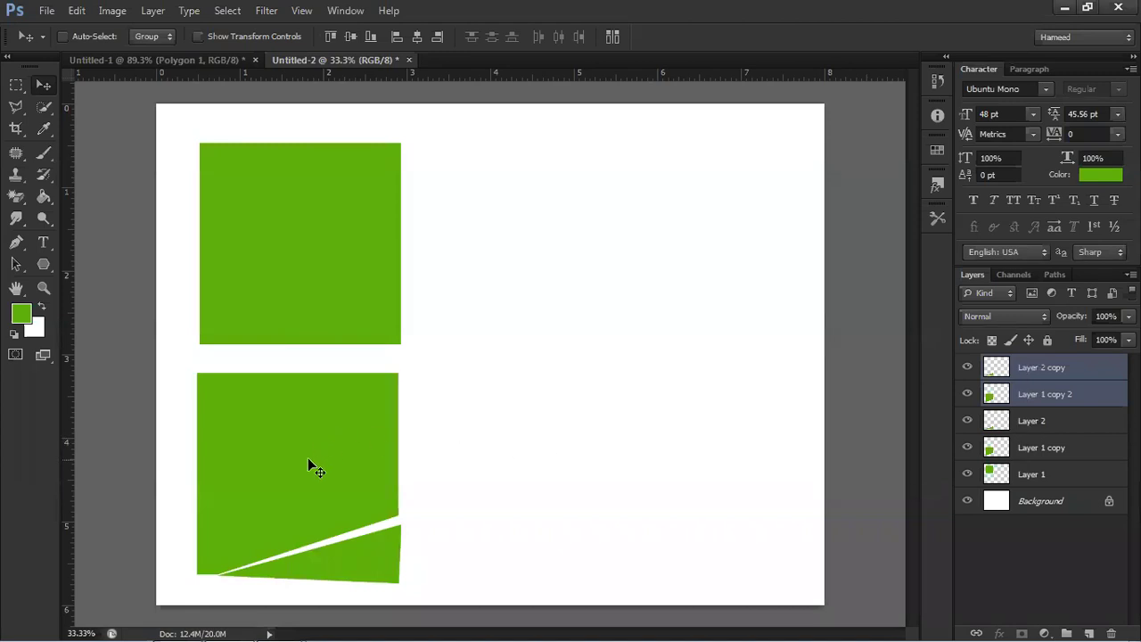
left_click_drag(309, 463, 580, 470)
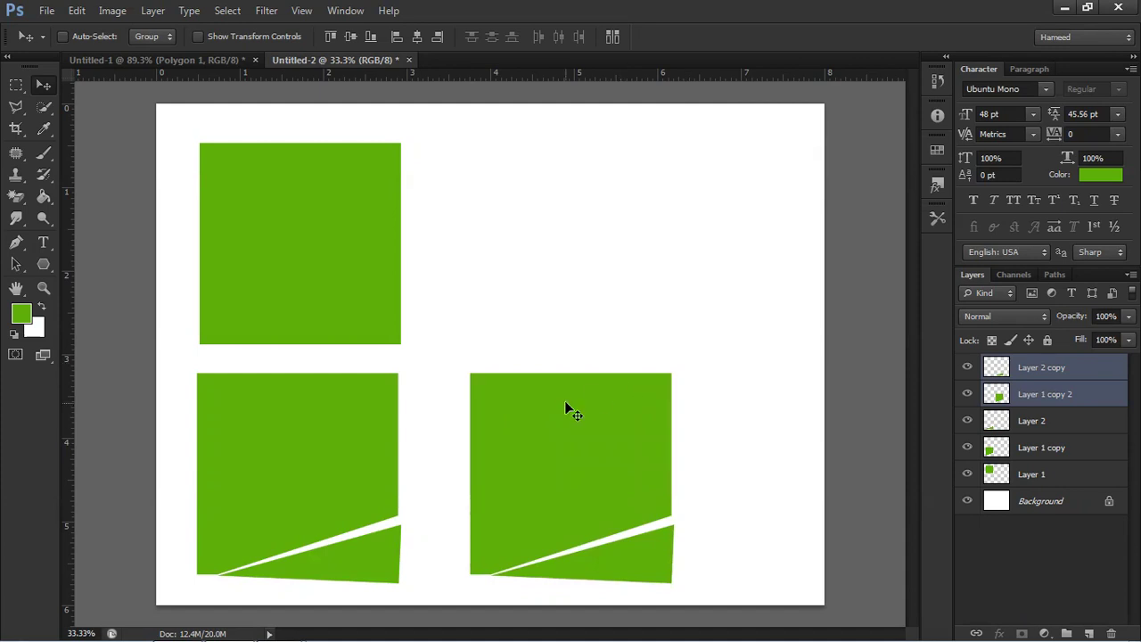
Duplicate Layer 1 and place the copied square beside the original, directly above the second sliced square.
right_click(316, 248)
left_click(334, 262)
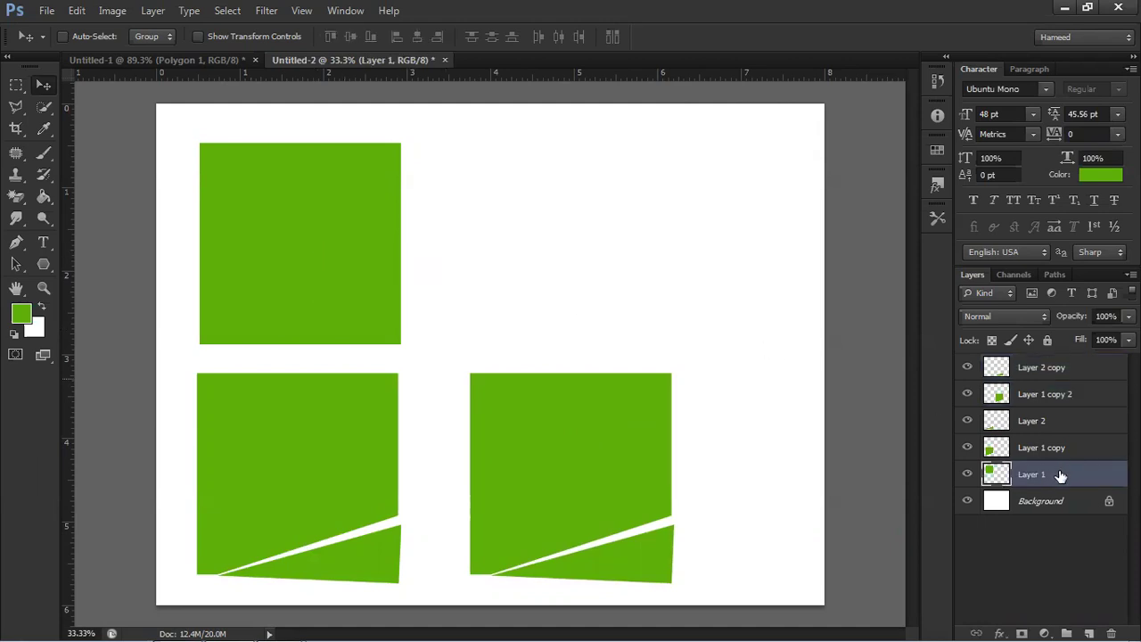
right_click(1061, 476)
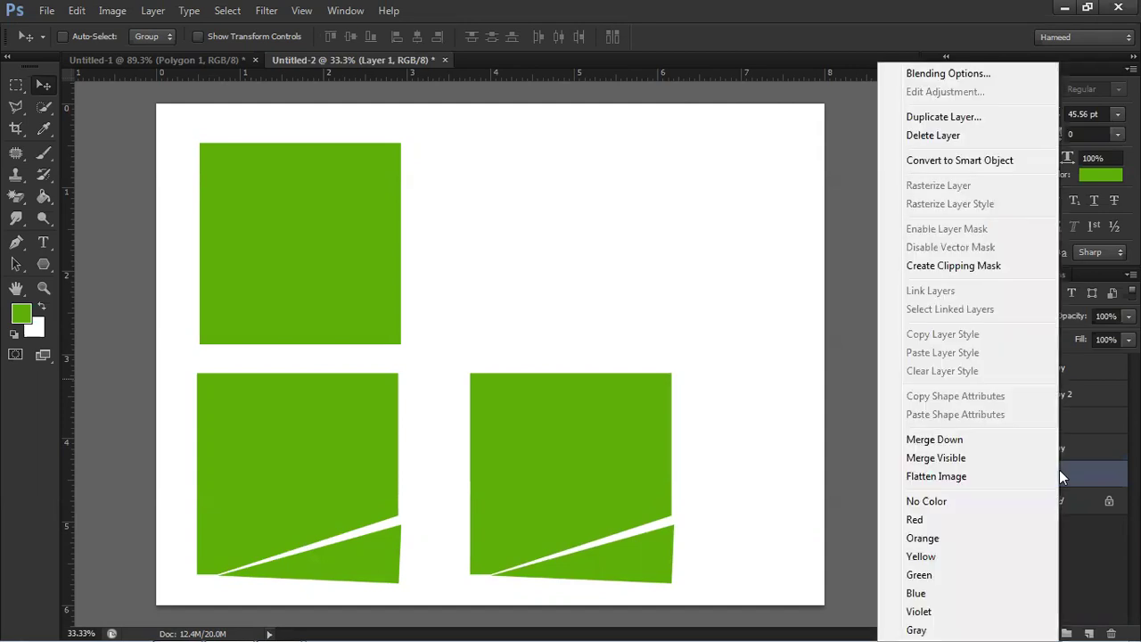
left_click(943, 117)
left_click(744, 189)
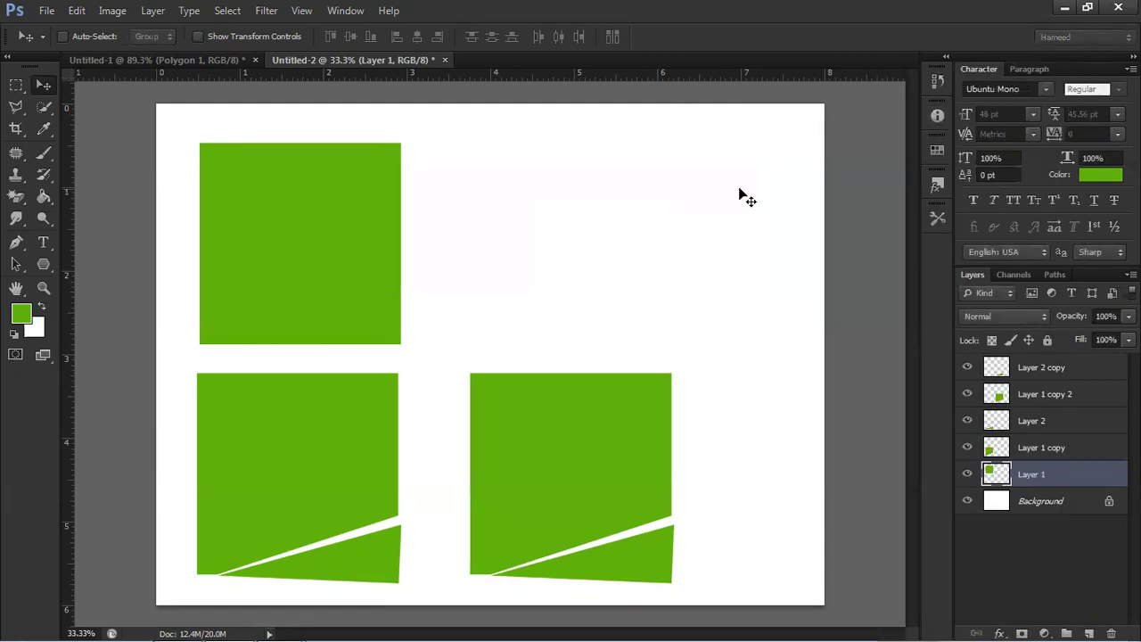
left_click_drag(331, 252, 599, 277)
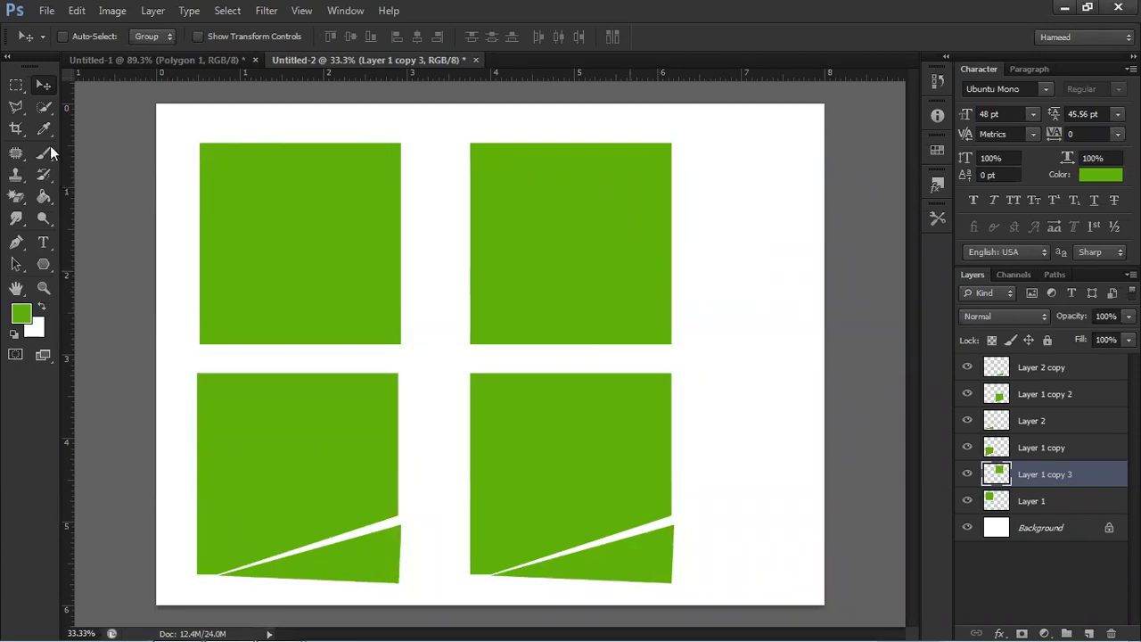
Draw a circular selection across the right edge of the Layer 1 copy 3 square and undo a trial deletion of its contents.
left_click(16, 85)
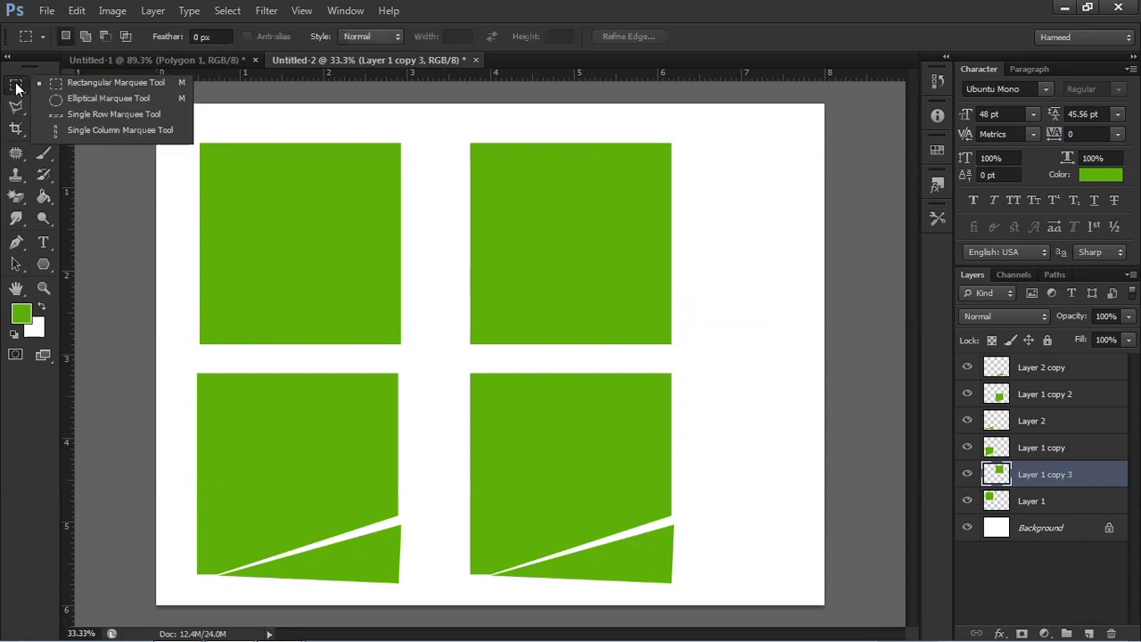
left_click(62, 101)
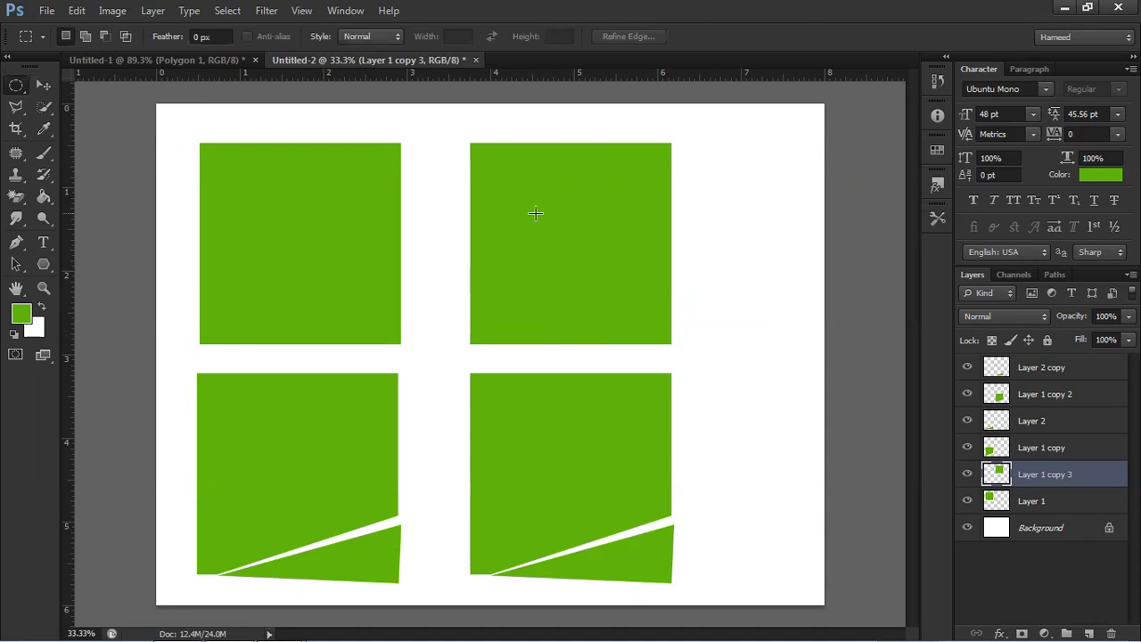
left_click_drag(529, 196, 744, 327)
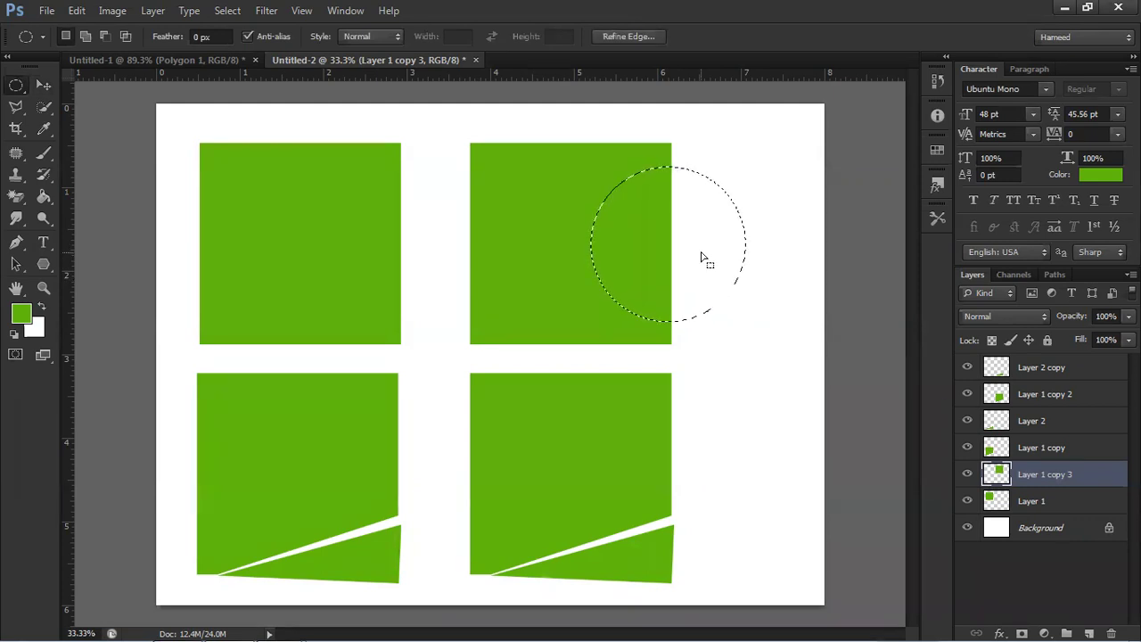
key("Delete")
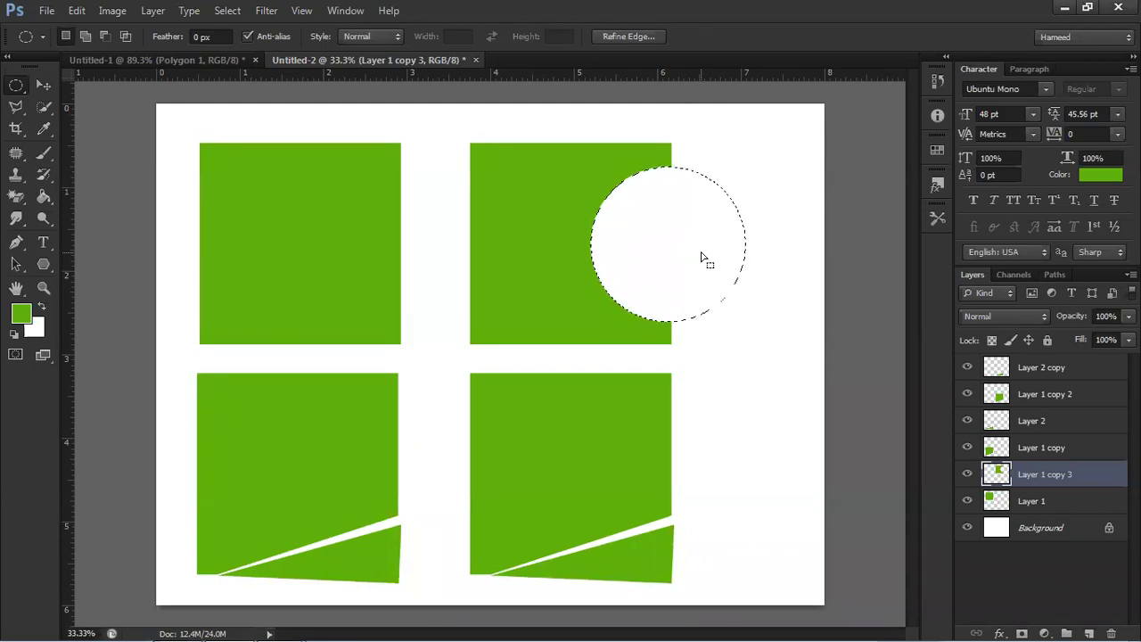
key("ctrl+z")
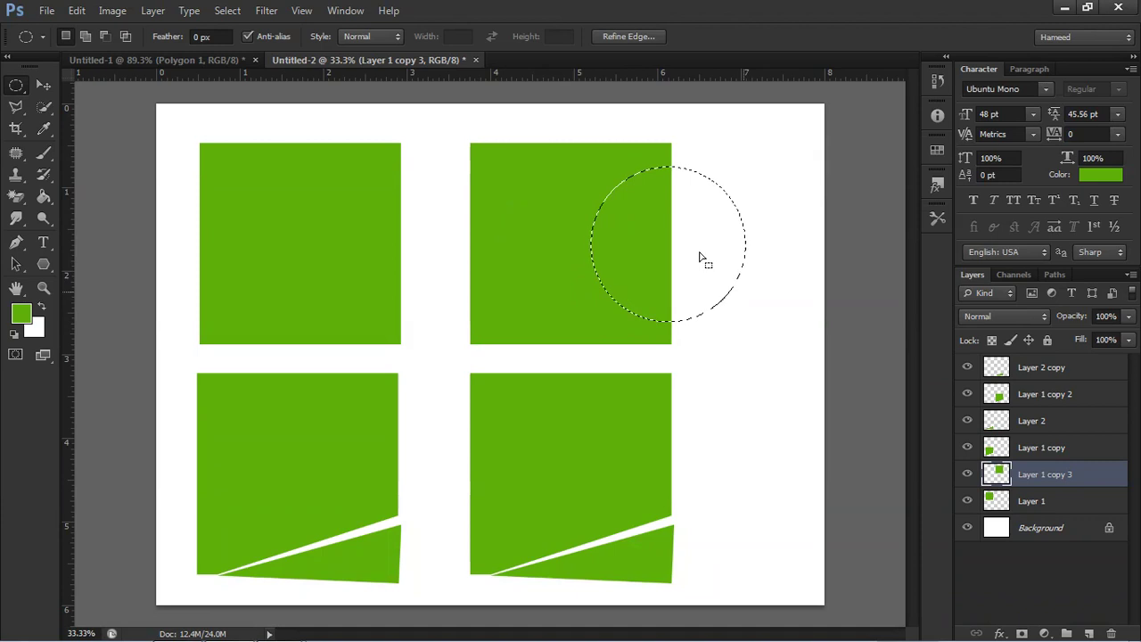
Move the circular selection fully inside the upper-right square with Transform Selection, delete its contents and deselect.
left_click(227, 13)
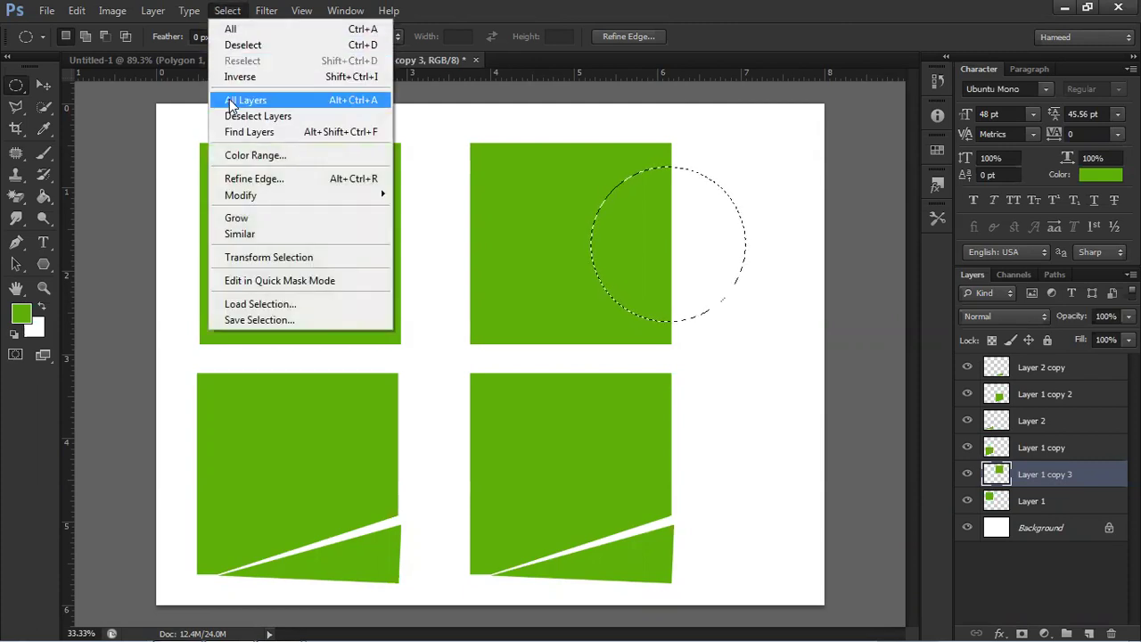
left_click(268, 256)
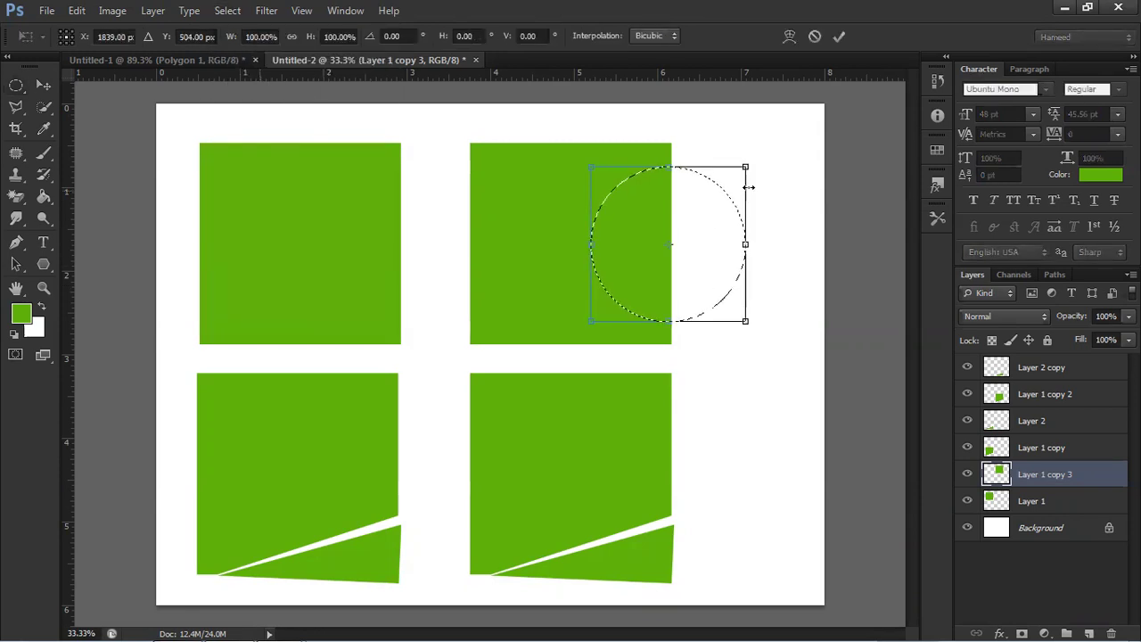
left_click_drag(720, 267, 626, 258)
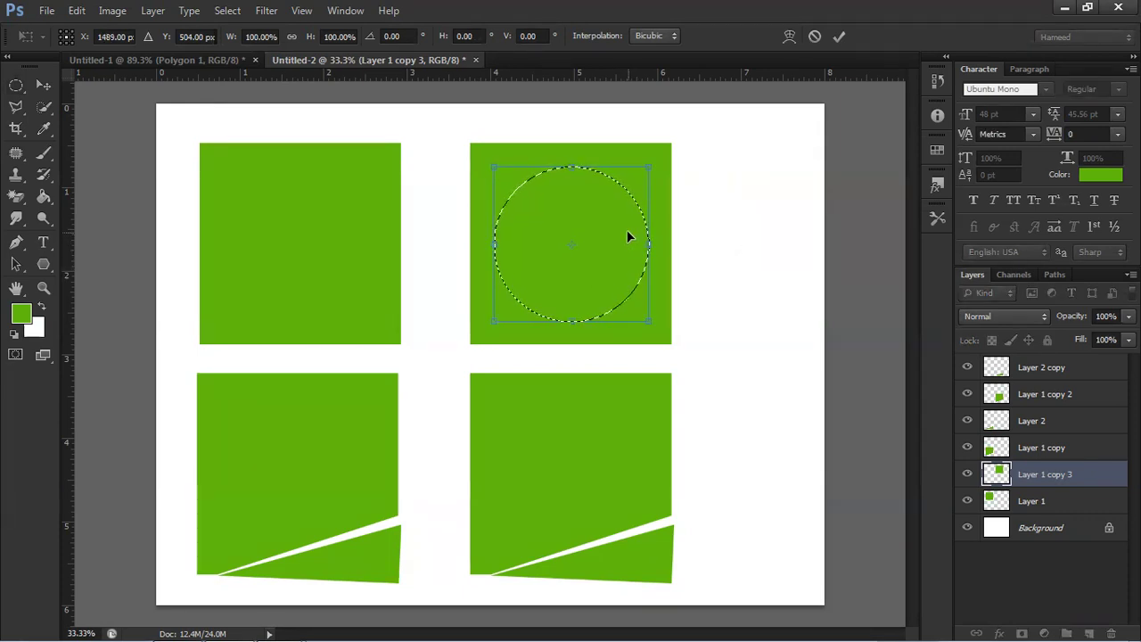
left_click(843, 34)
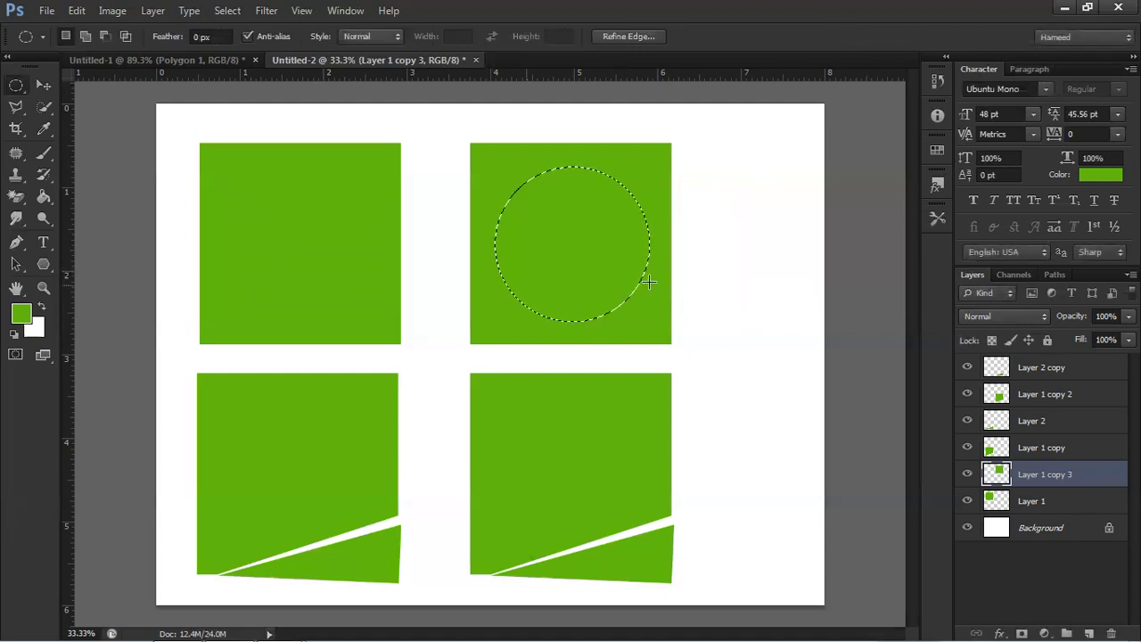
key("Delete")
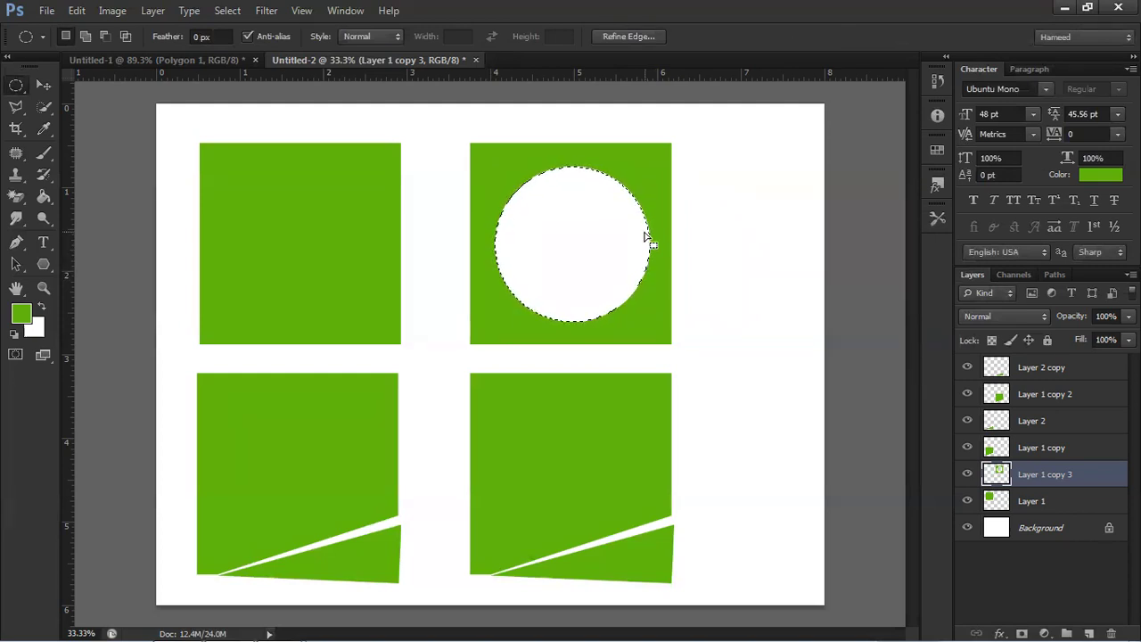
key("ctrl+d")
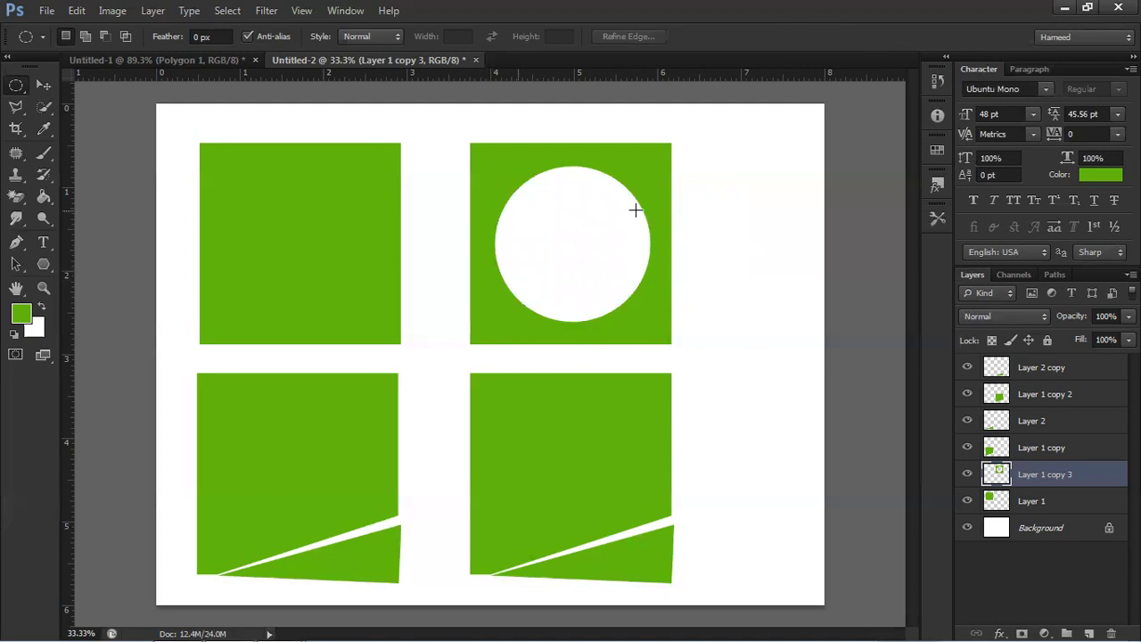
Set the Type tool's text color to bright red, about #eb0000.
key("v")
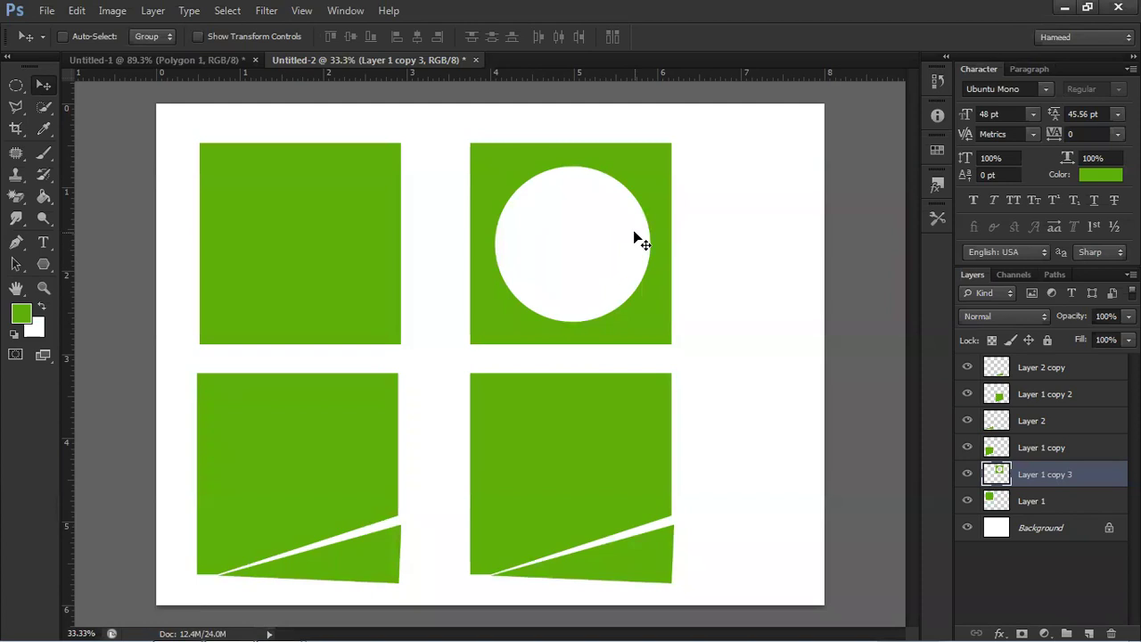
left_click(47, 247)
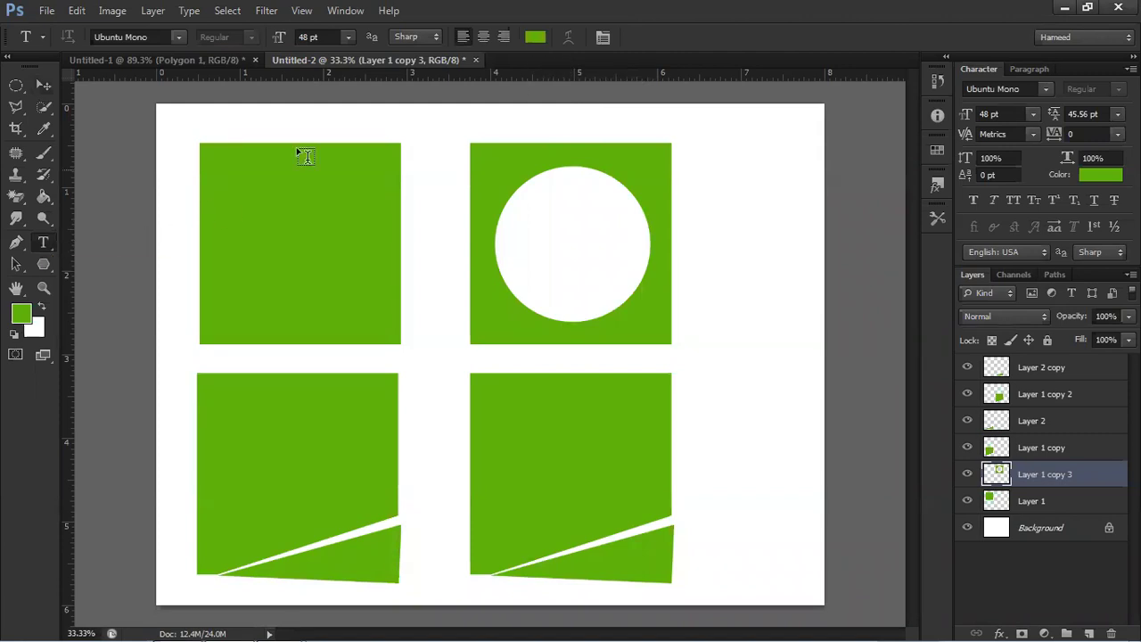
left_click(536, 40)
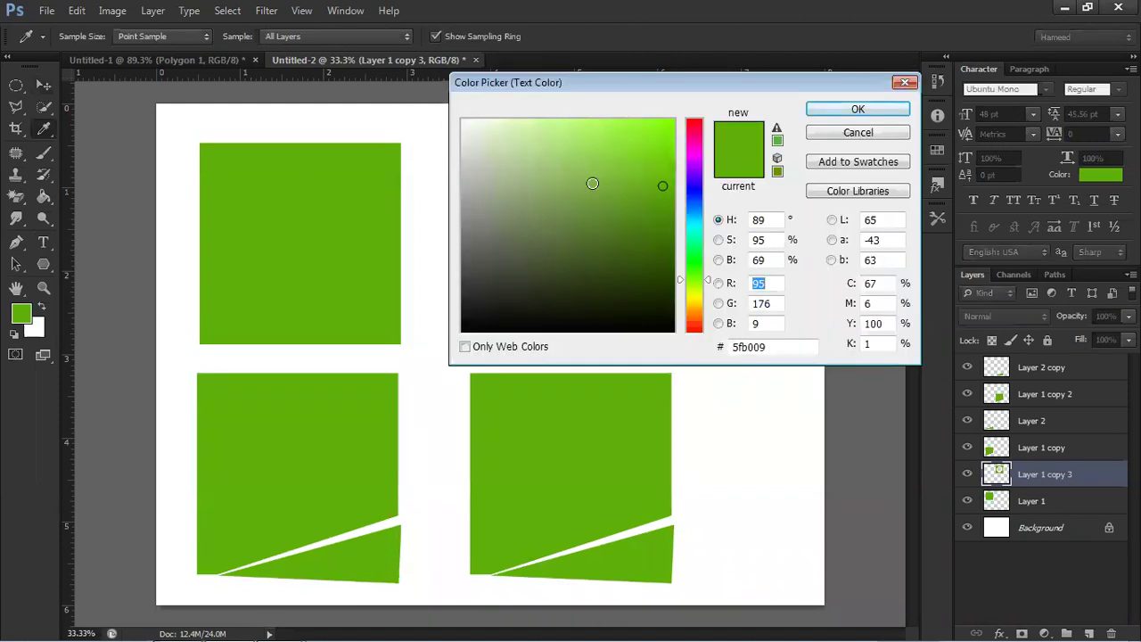
left_click(673, 234)
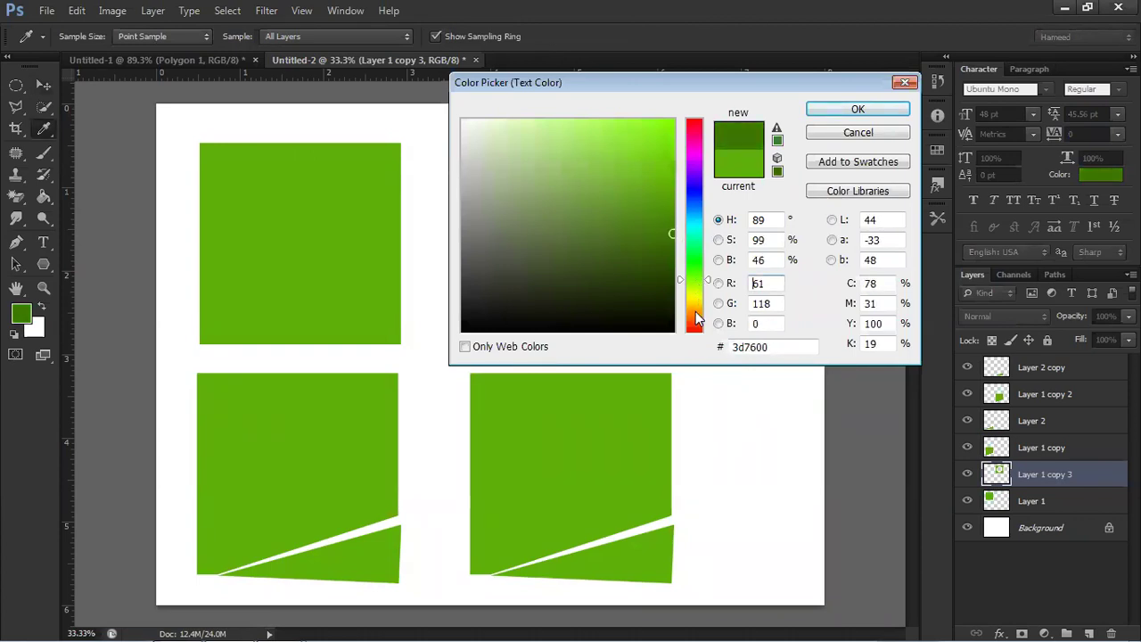
left_click_drag(697, 319, 696, 333)
left_click_drag(669, 199, 675, 129)
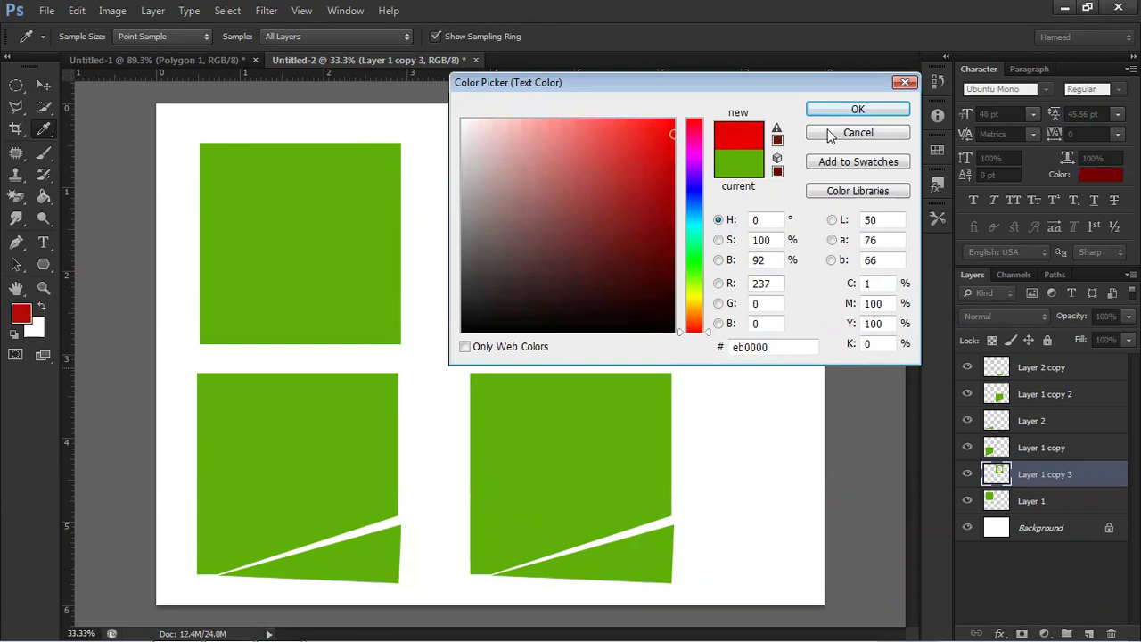
left_click(858, 109)
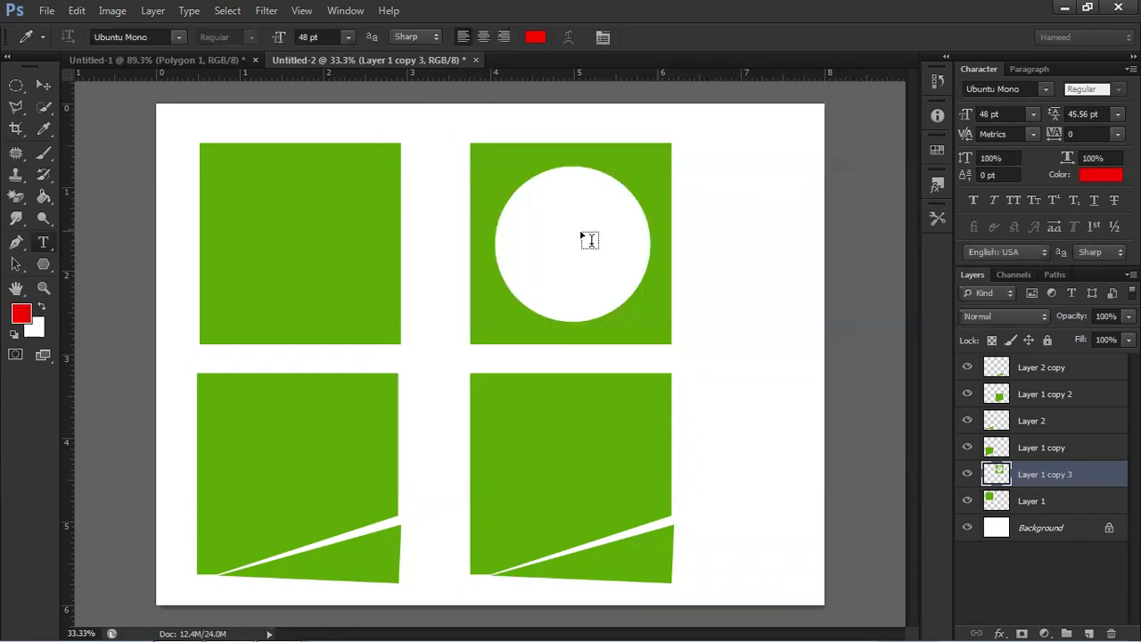
Add the text "AB" inside the circular cutout and set its font to Vivaldi.
left_click(521, 243)
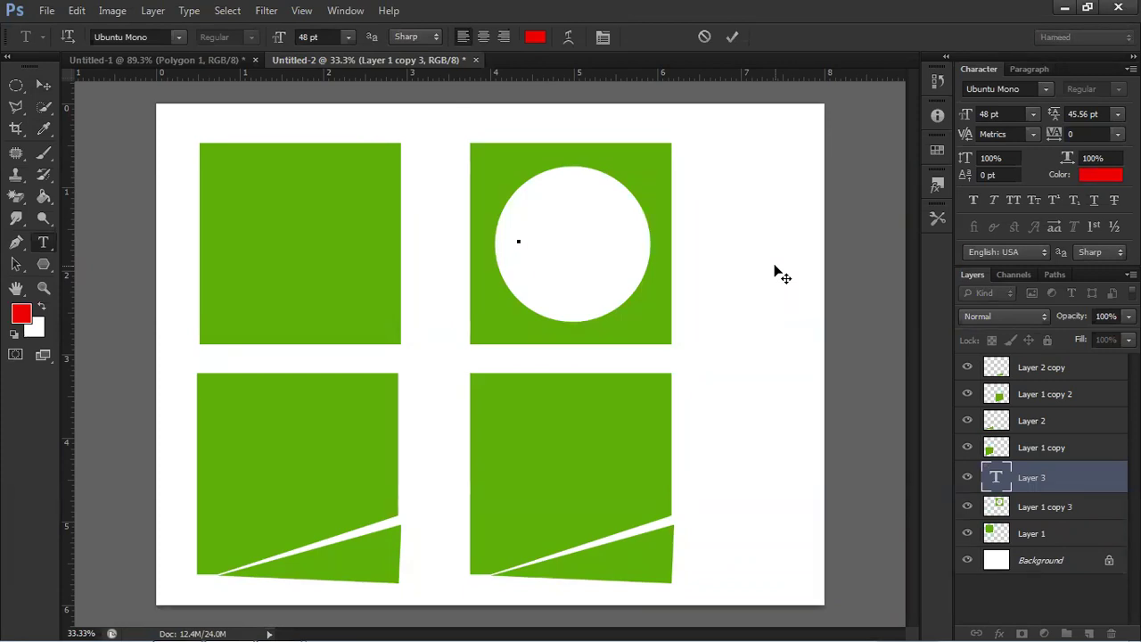
type("AB")
left_click_drag(519, 234, 565, 230)
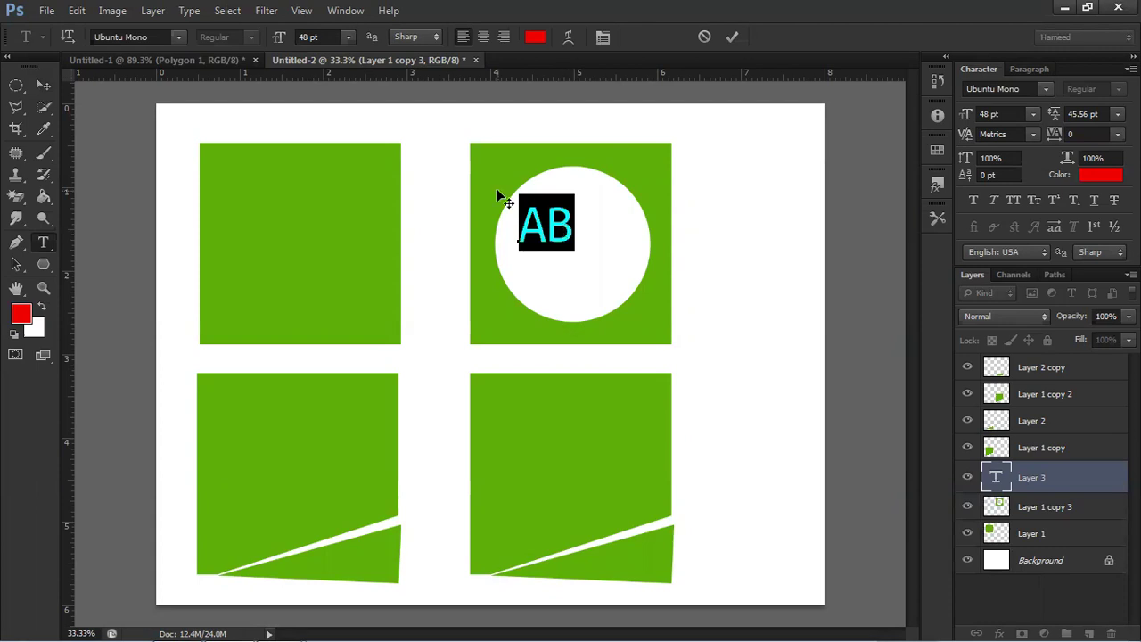
left_click(181, 35)
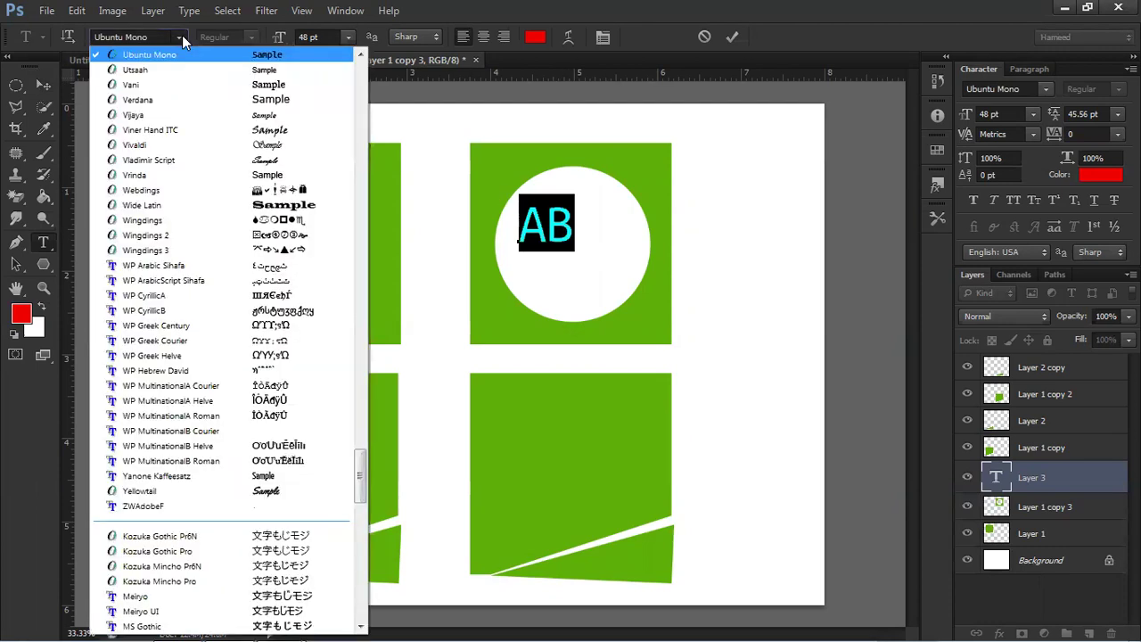
left_click(182, 145)
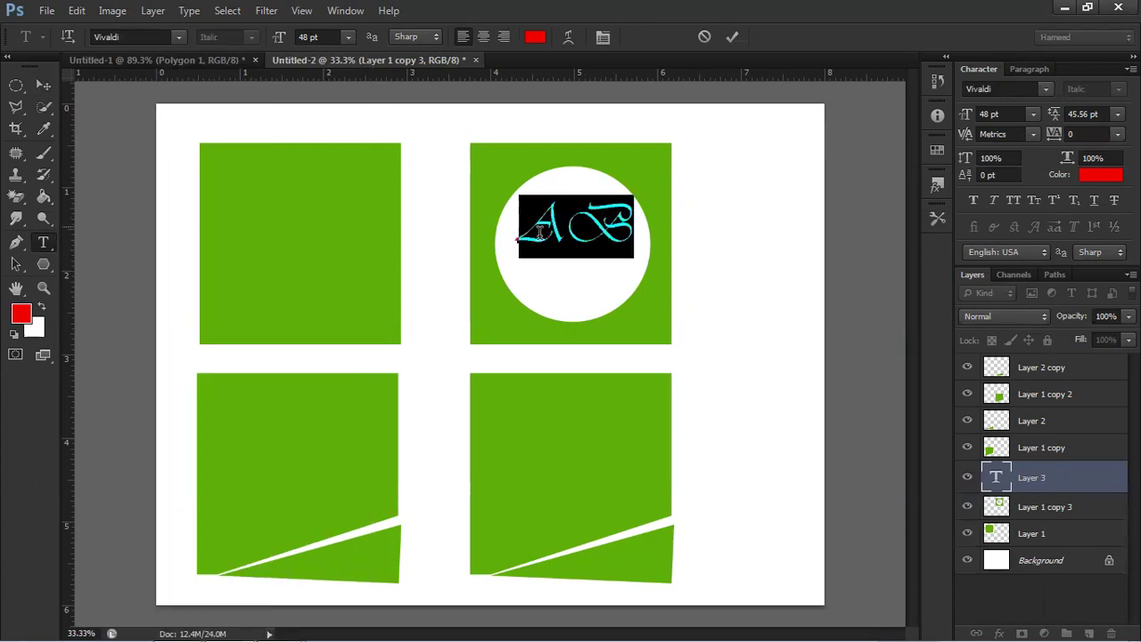
Try the Segoe Print font on the selected "AB" text.
left_click(178, 42)
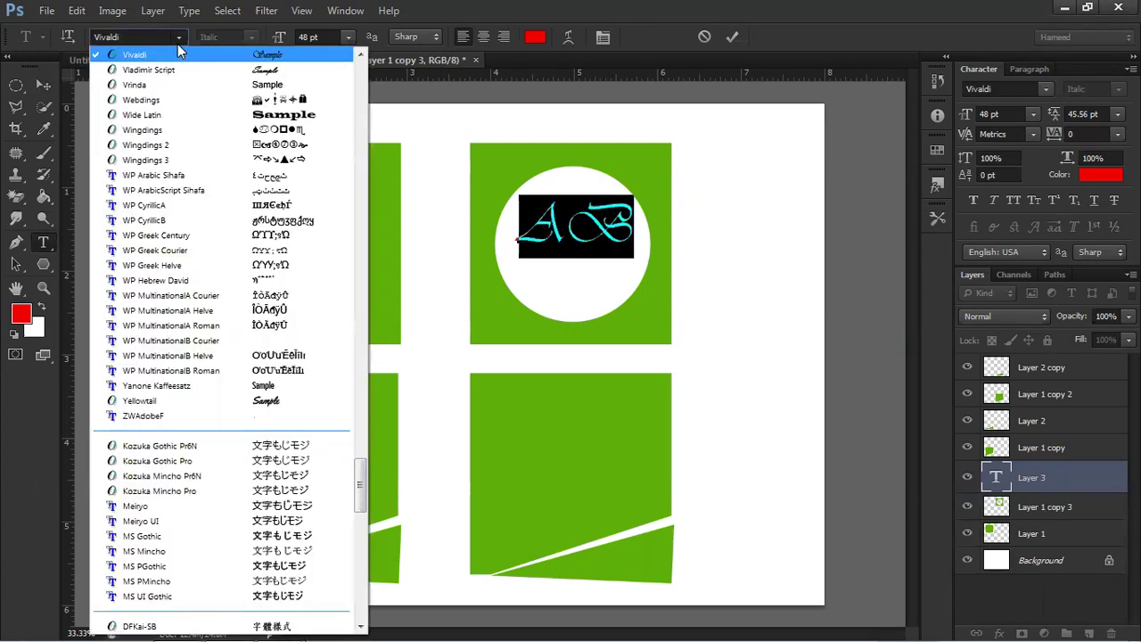
scroll(170, 160, "up", 3)
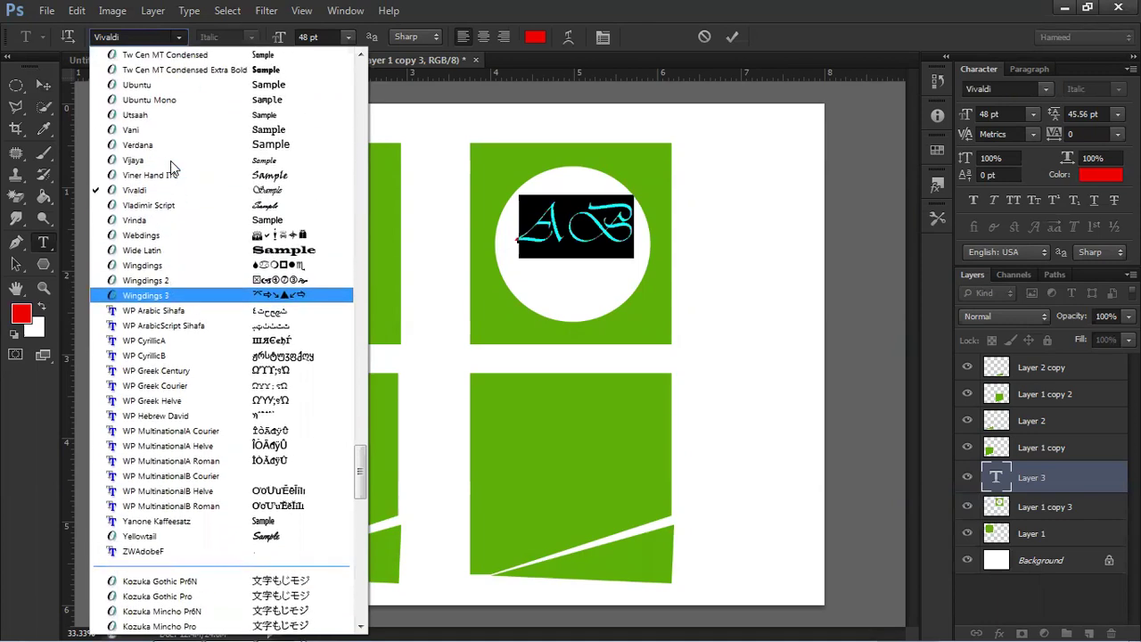
scroll(172, 178, "up", 2)
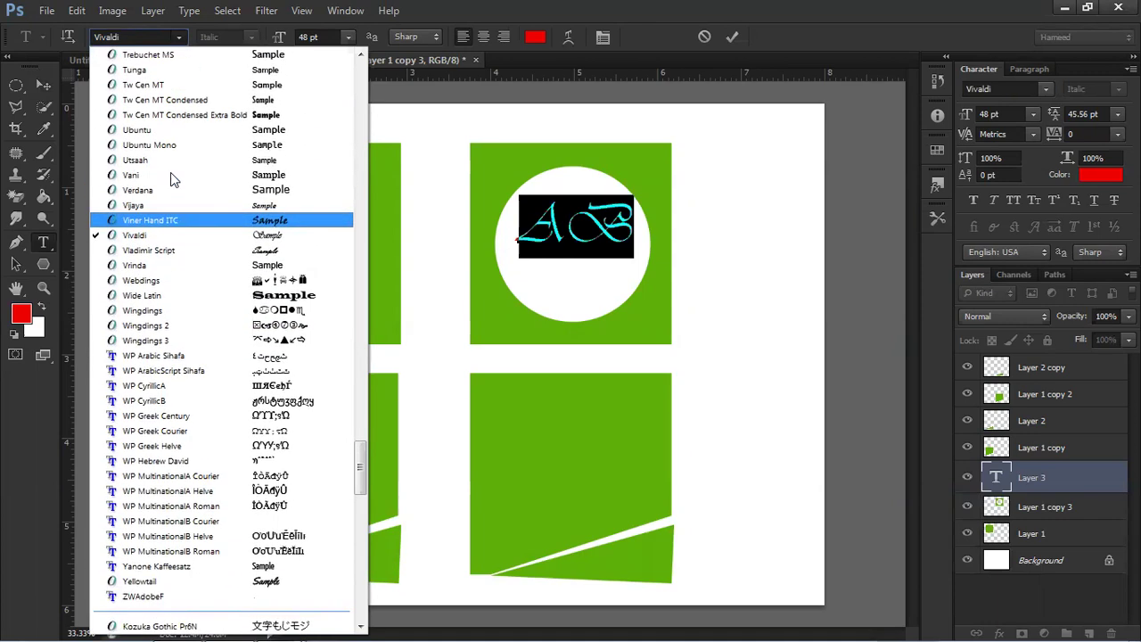
scroll(172, 178, "up", 6)
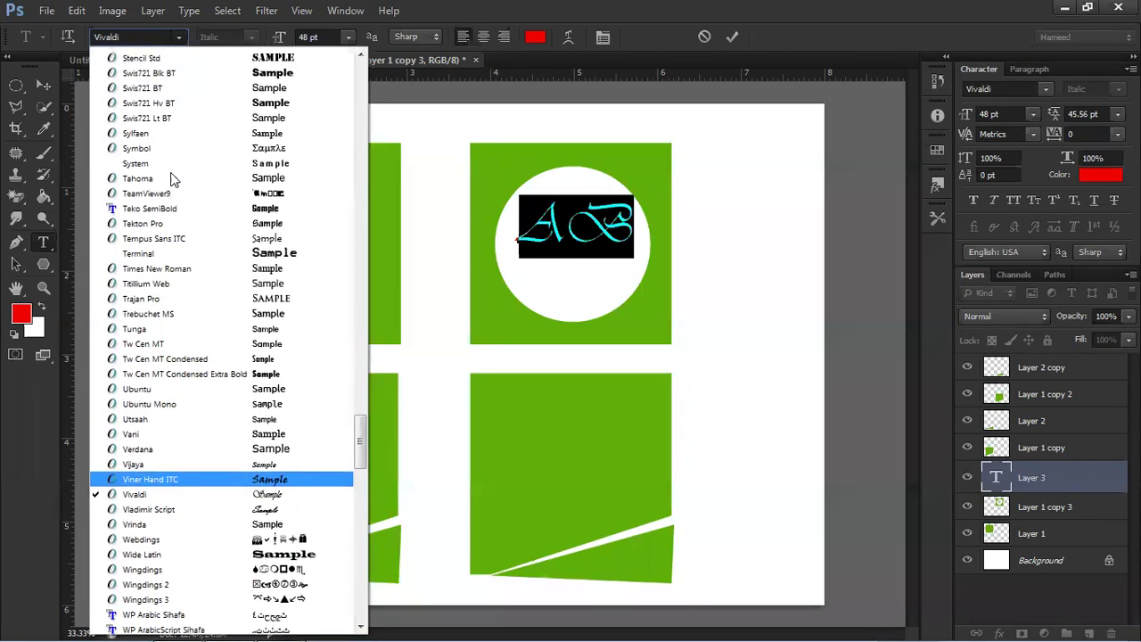
scroll(172, 178, "up", 4)
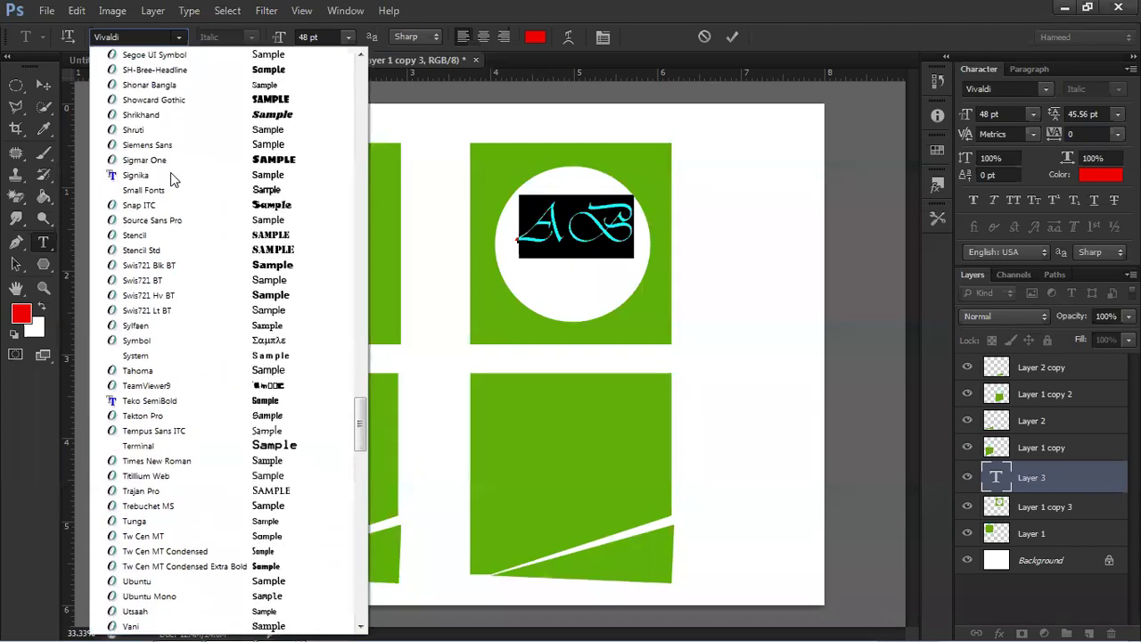
scroll(172, 178, "up", 3)
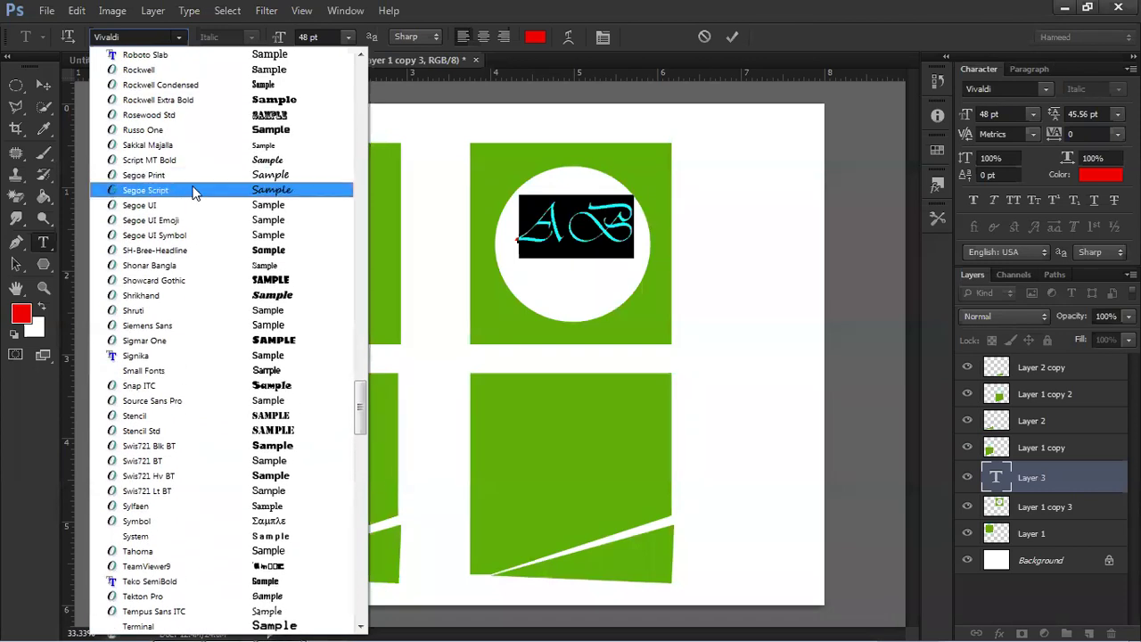
left_click(196, 176)
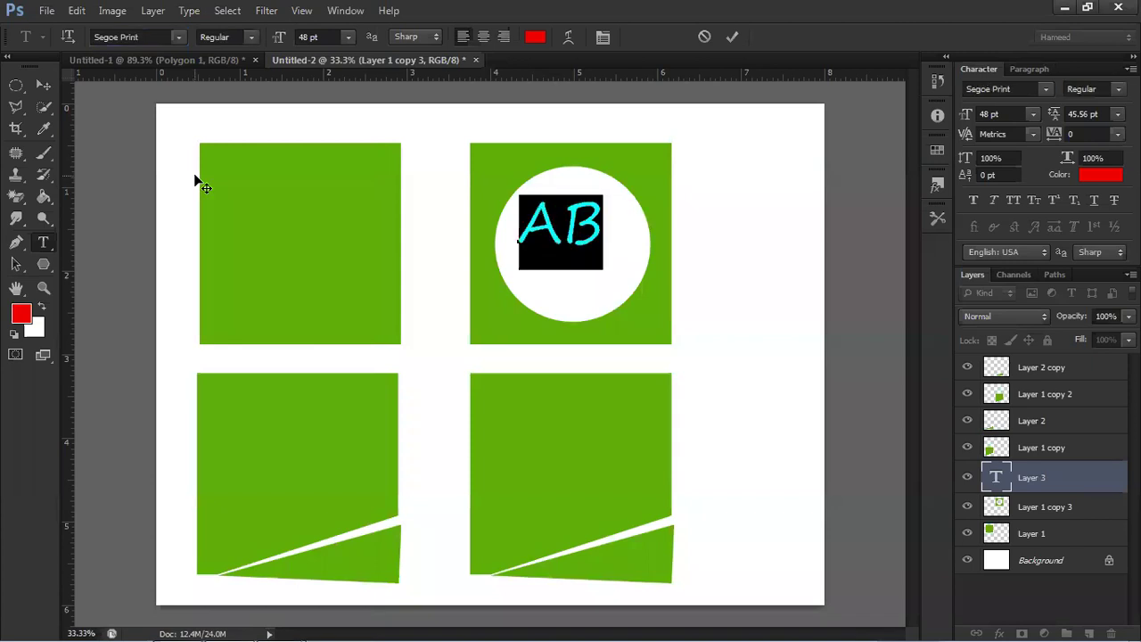
Set the "AB" text's font to Rage Italic and move the lettering to the middle of the circular cutout.
left_click(177, 40)
scroll(189, 189, "up", 3)
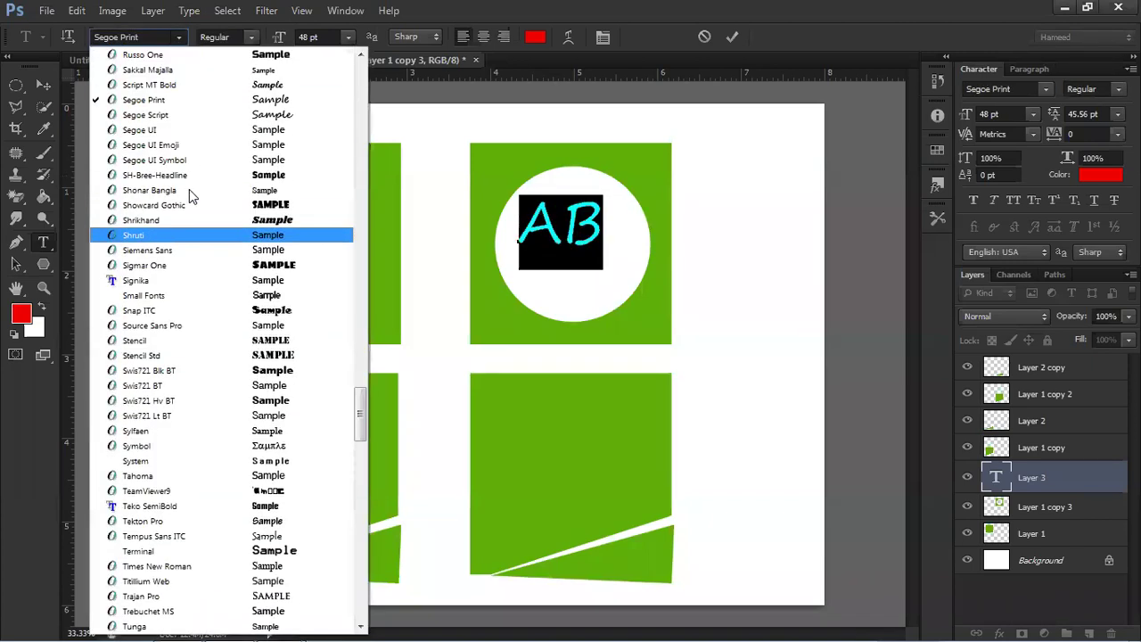
scroll(189, 196, "up", 1)
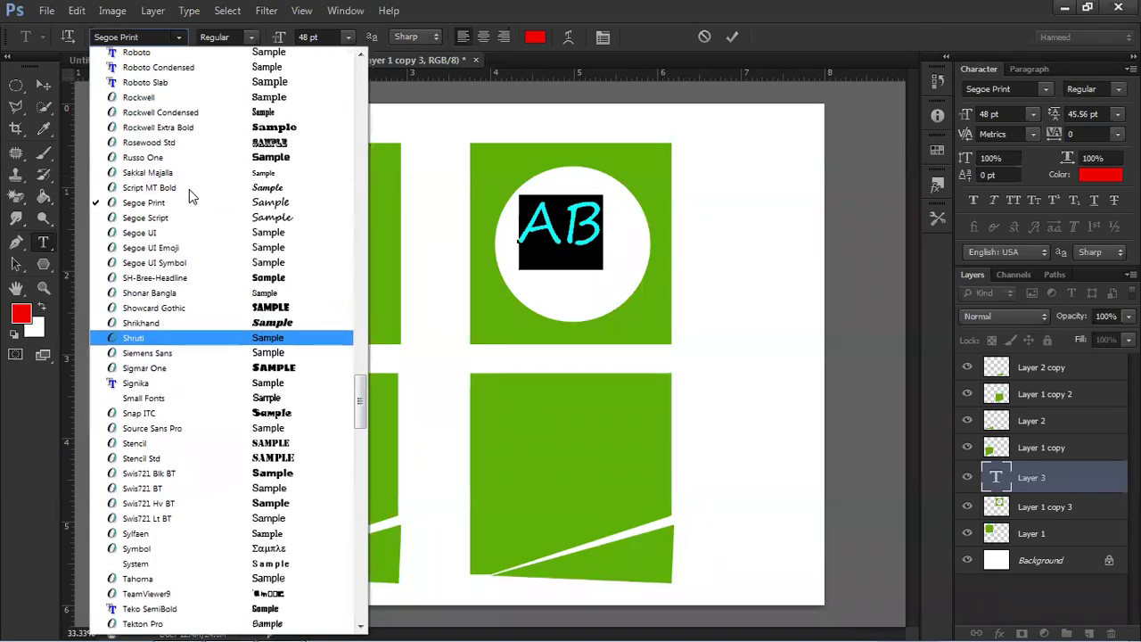
scroll(214, 187, "up", 3)
left_click(215, 176)
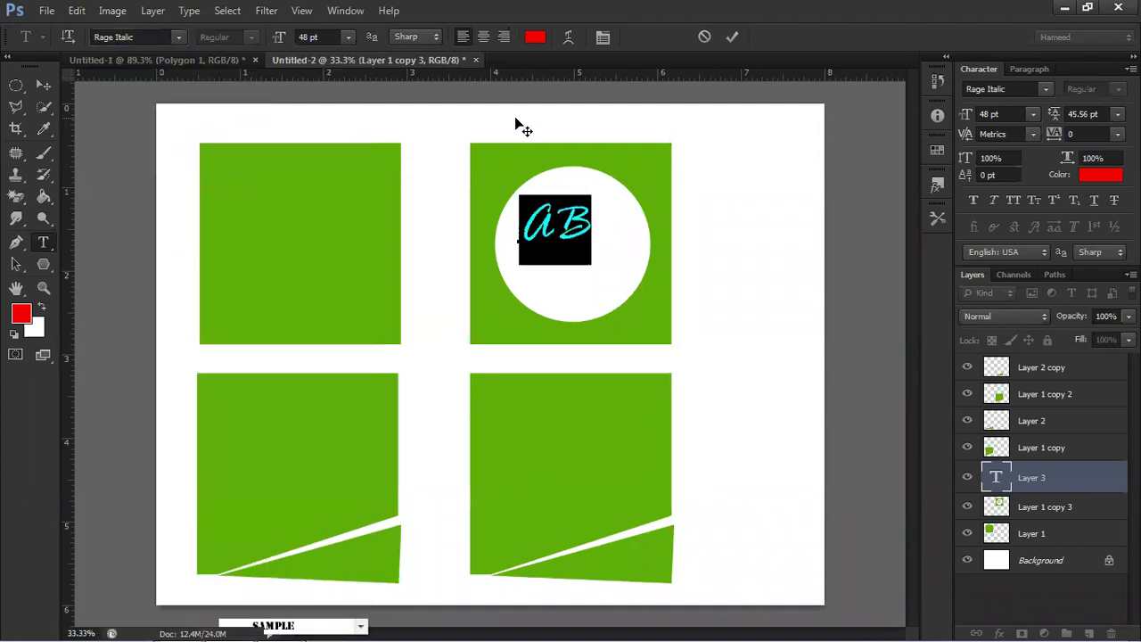
left_click(732, 37)
left_click(42, 87)
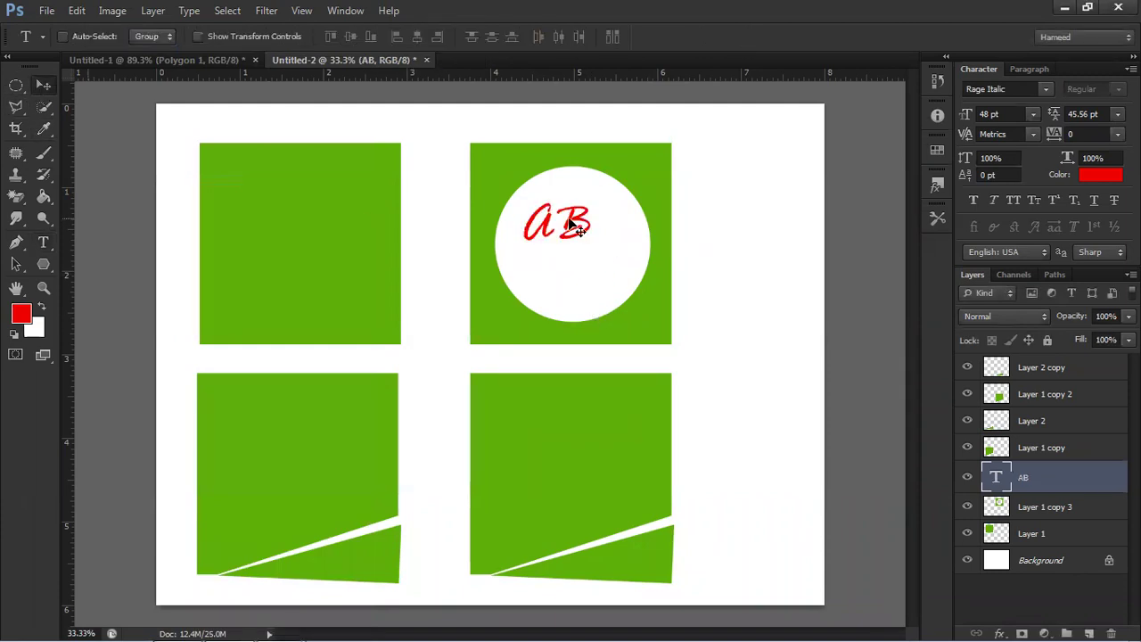
left_click_drag(567, 223, 578, 251)
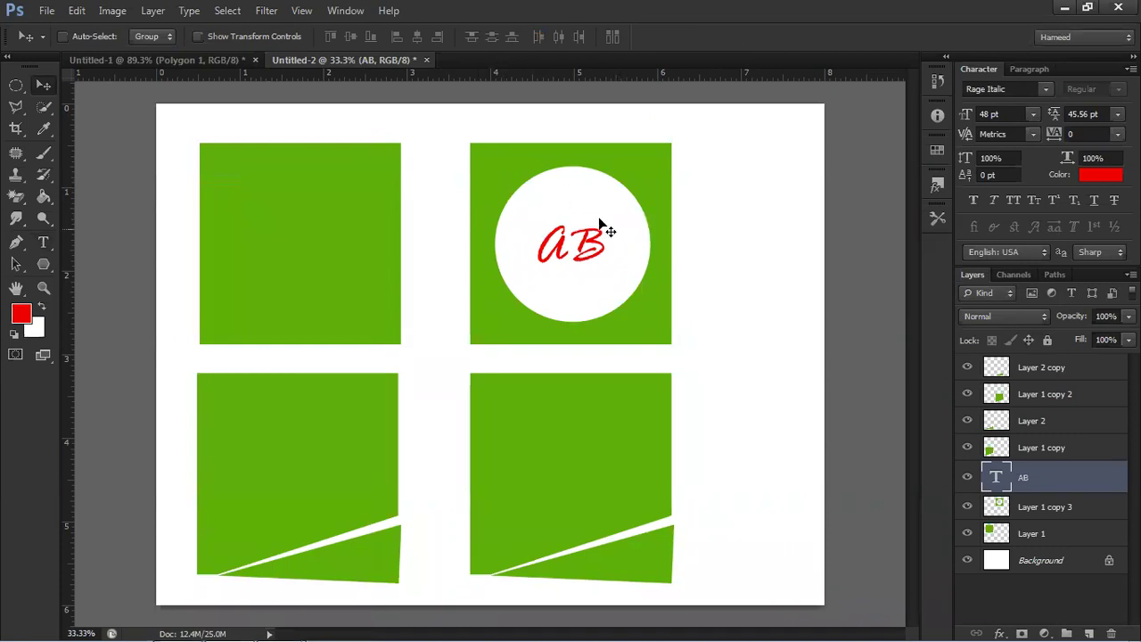
Set the font size of the "AB" text in the circular cutout to 100 pt.
left_click(43, 241)
left_click_drag(533, 241, 589, 240)
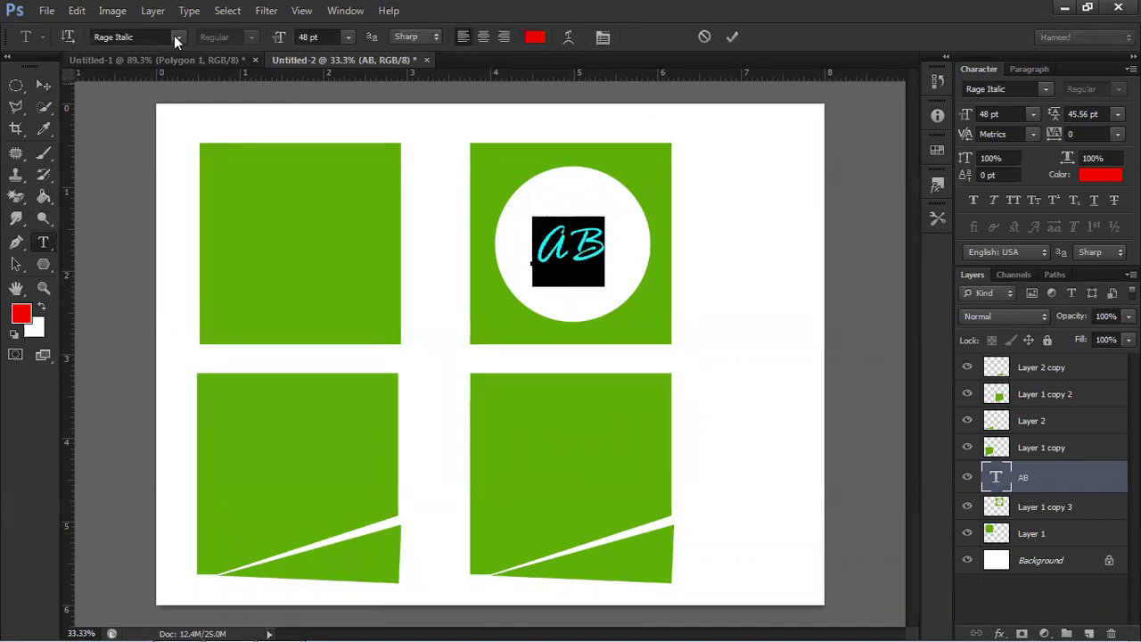
left_click(351, 38)
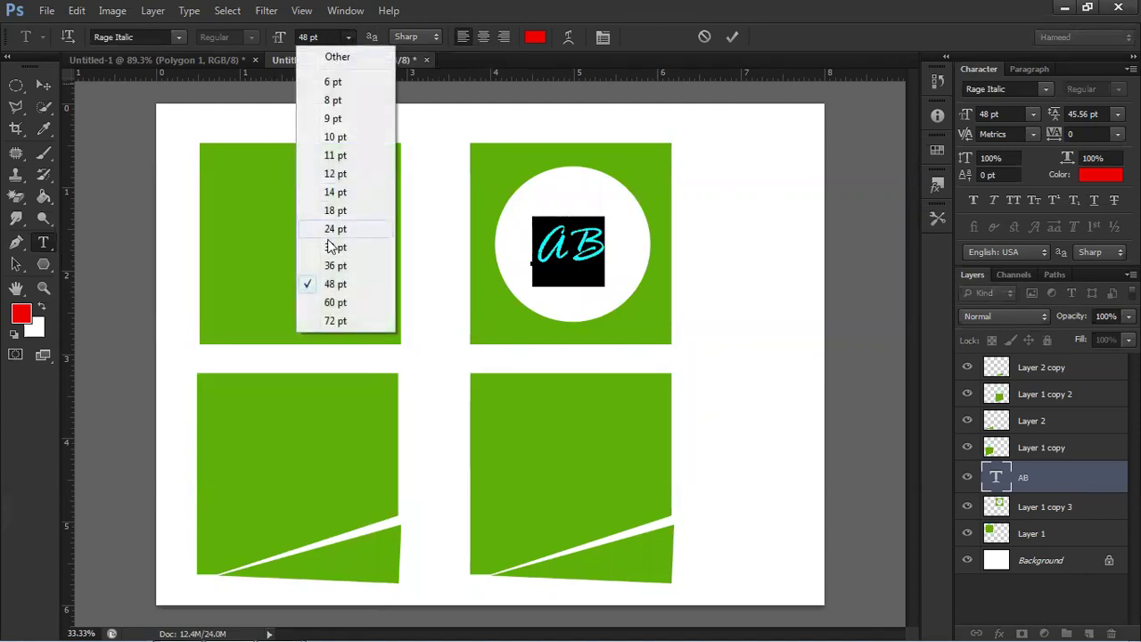
left_click(346, 321)
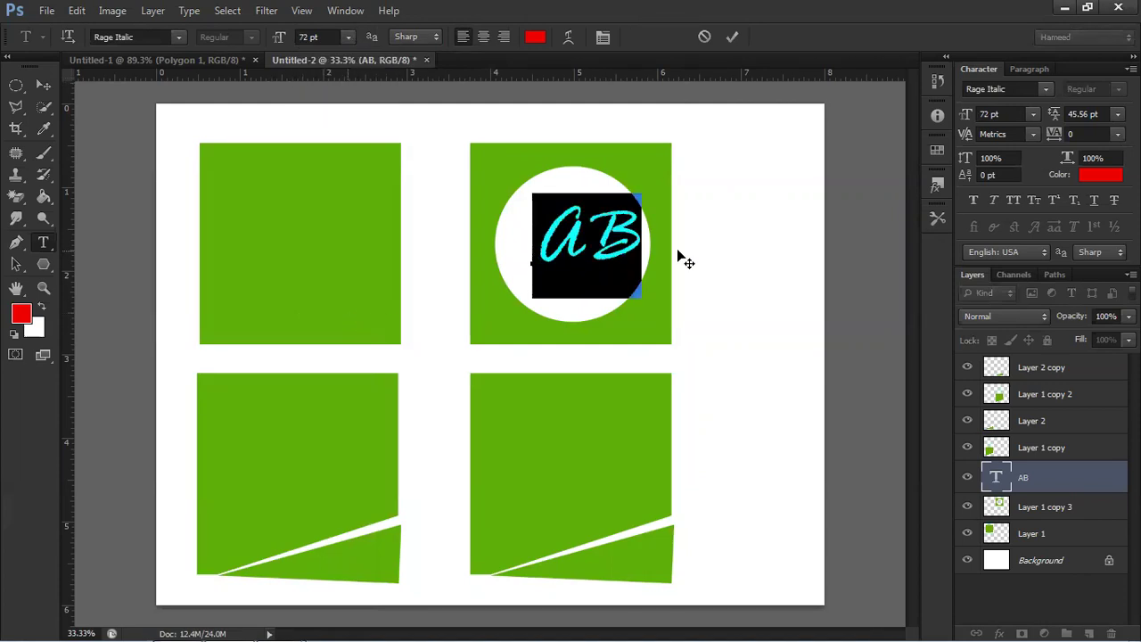
left_click(328, 38)
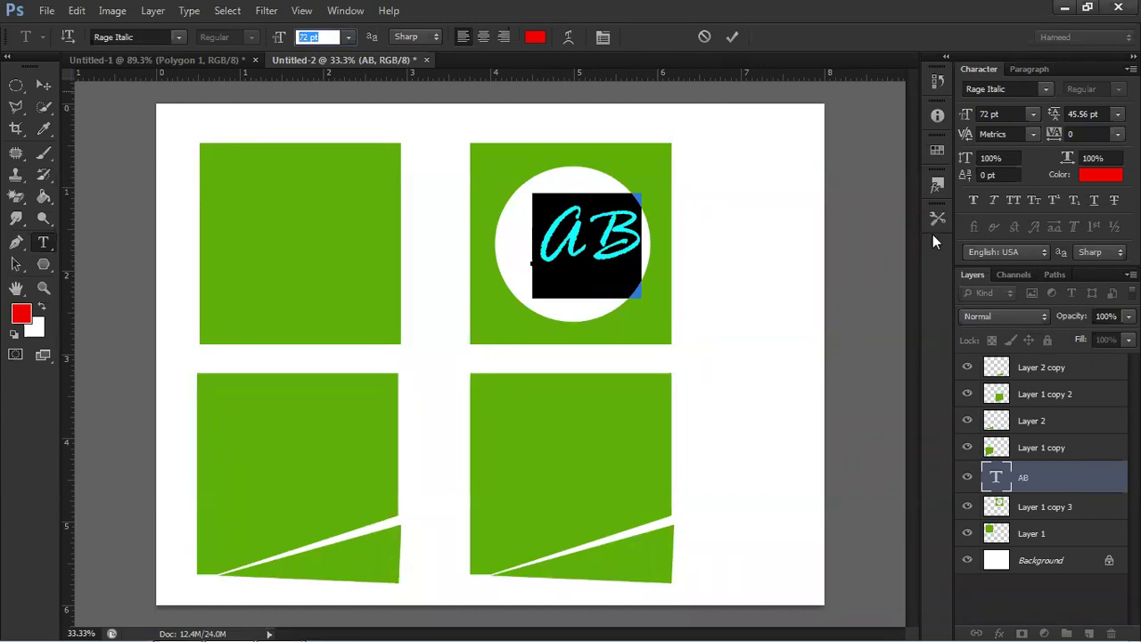
type("100")
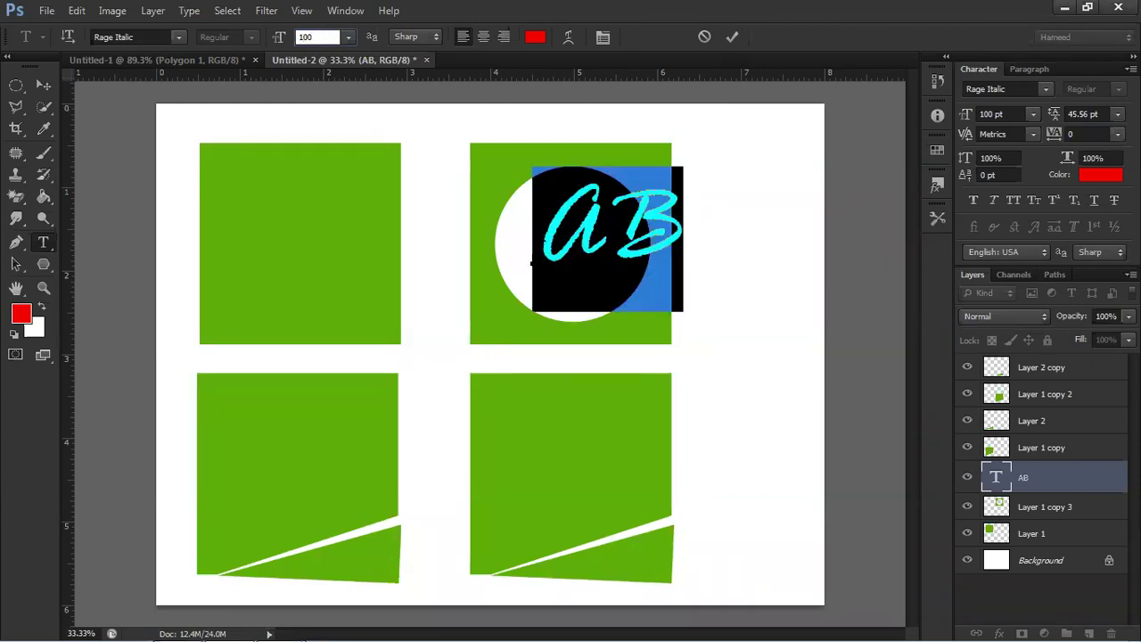
key("Return")
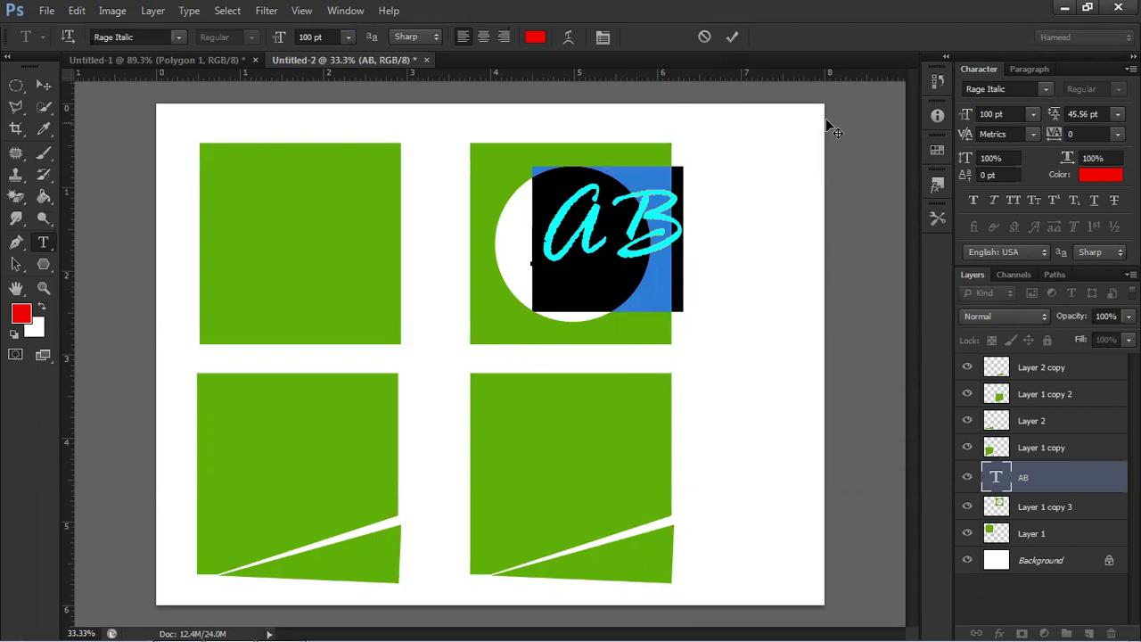
left_click(733, 37)
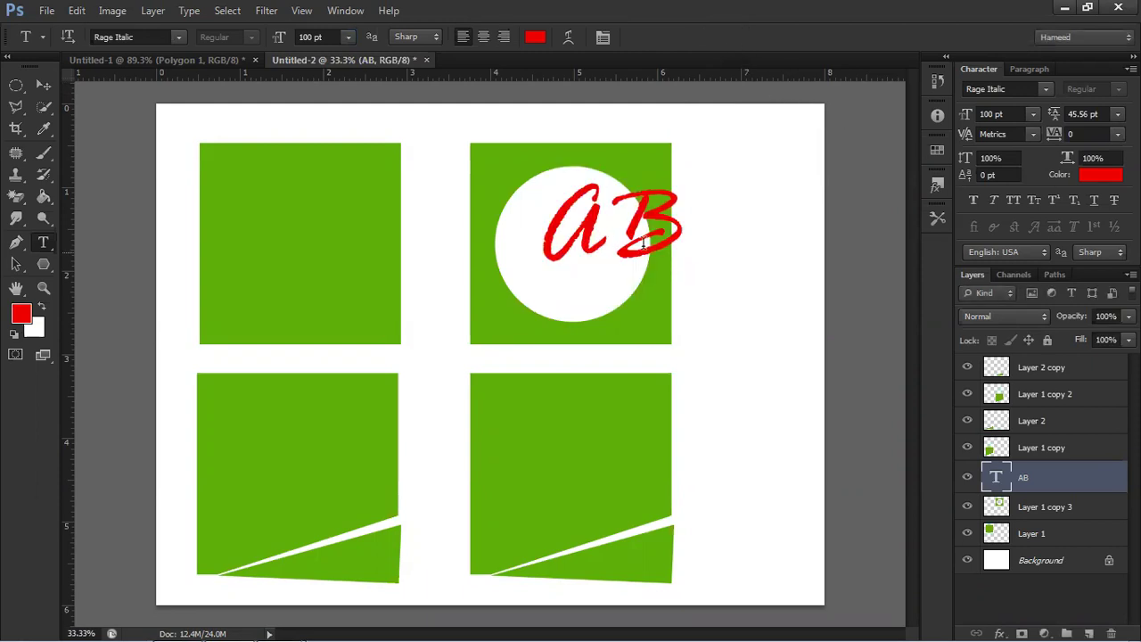
Move the enlarged "AB" text back inside the circular cutout and nudge it slightly rightward to center it.
key("v")
left_click_drag(580, 247, 527, 269)
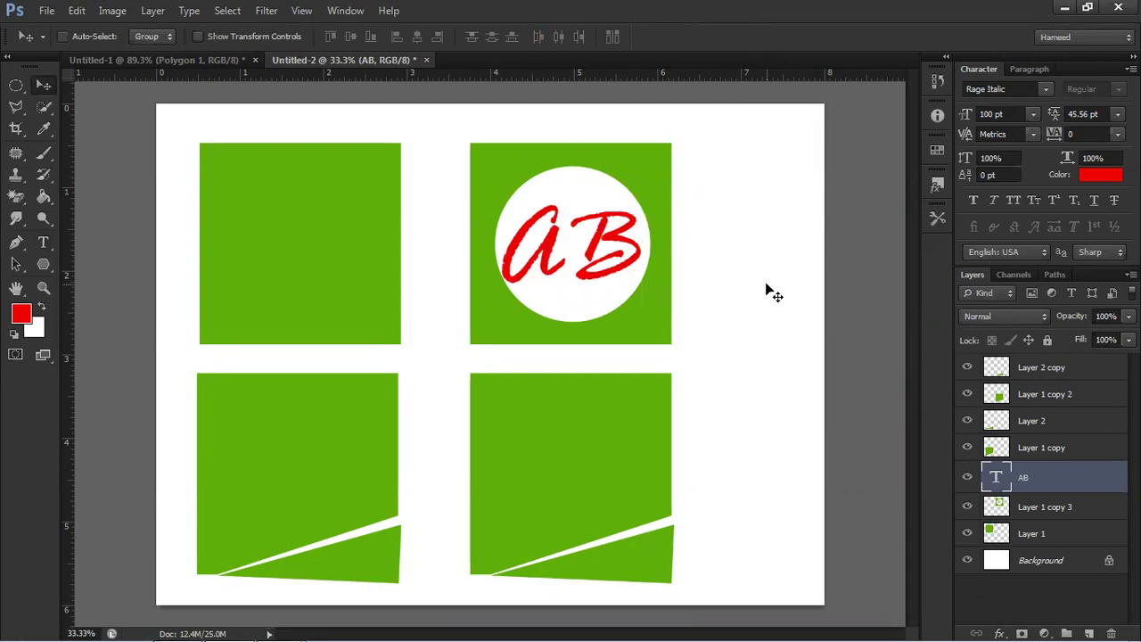
key("Right")
key("Right")
key("Right")
key("Right")
key("Right")
key("Right")
key("Right")
key("Right")
key("Right")
key("Right")
key("Right")
key("Right")
key("Right")
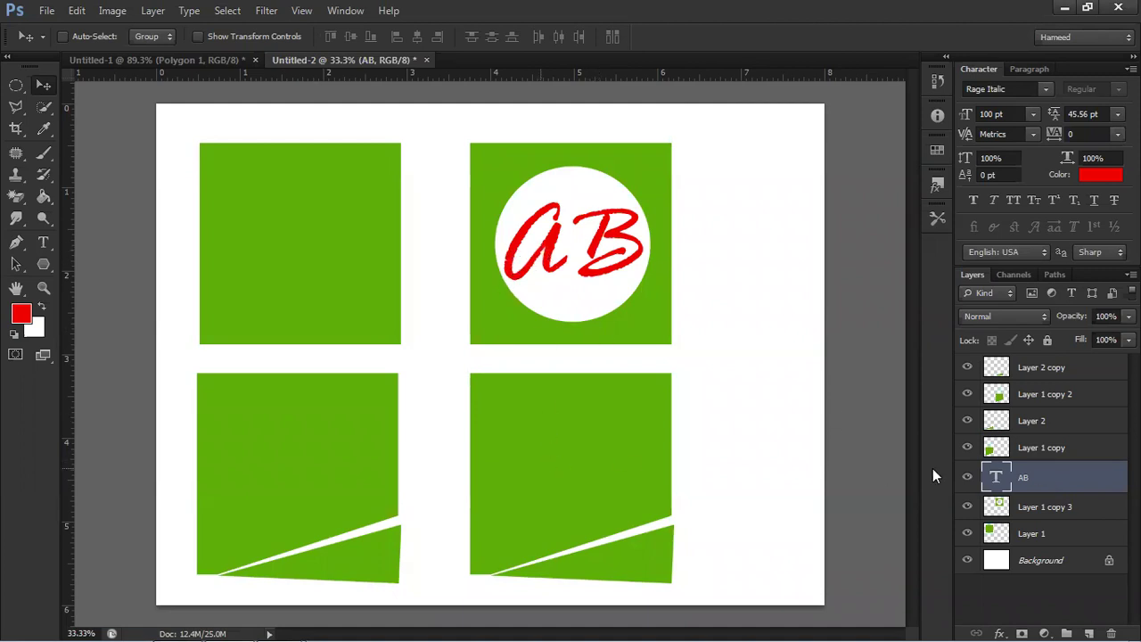
Duplicate the AB text layer and place the copy over the lower-right square, stacked directly above Layer 1 copy 2.
right_click(1053, 477)
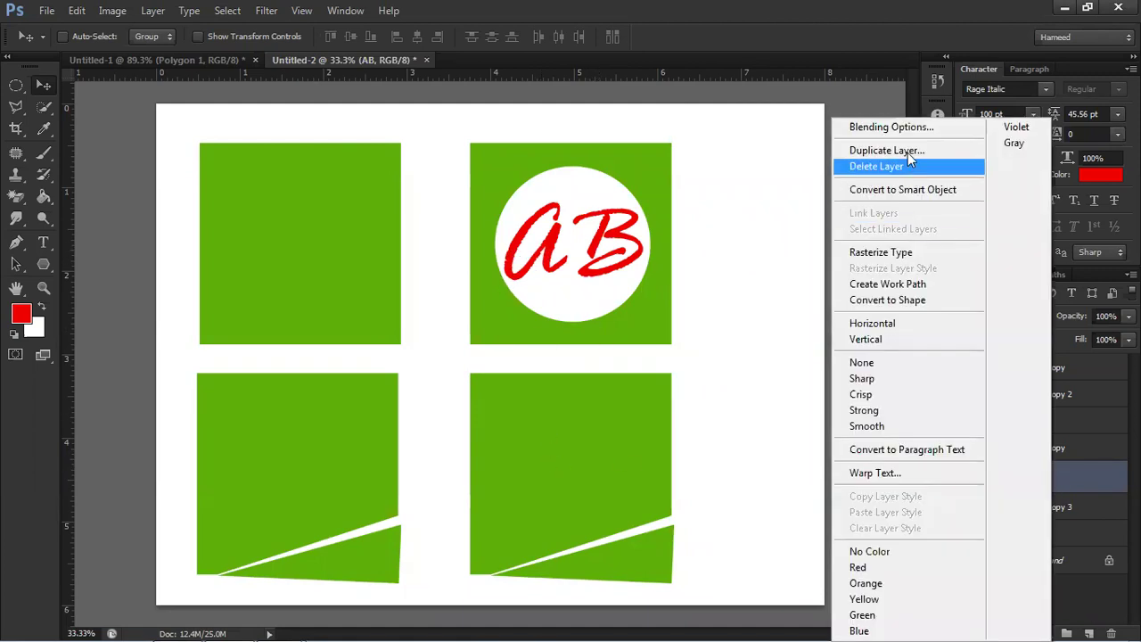
left_click(908, 151)
left_click(722, 189)
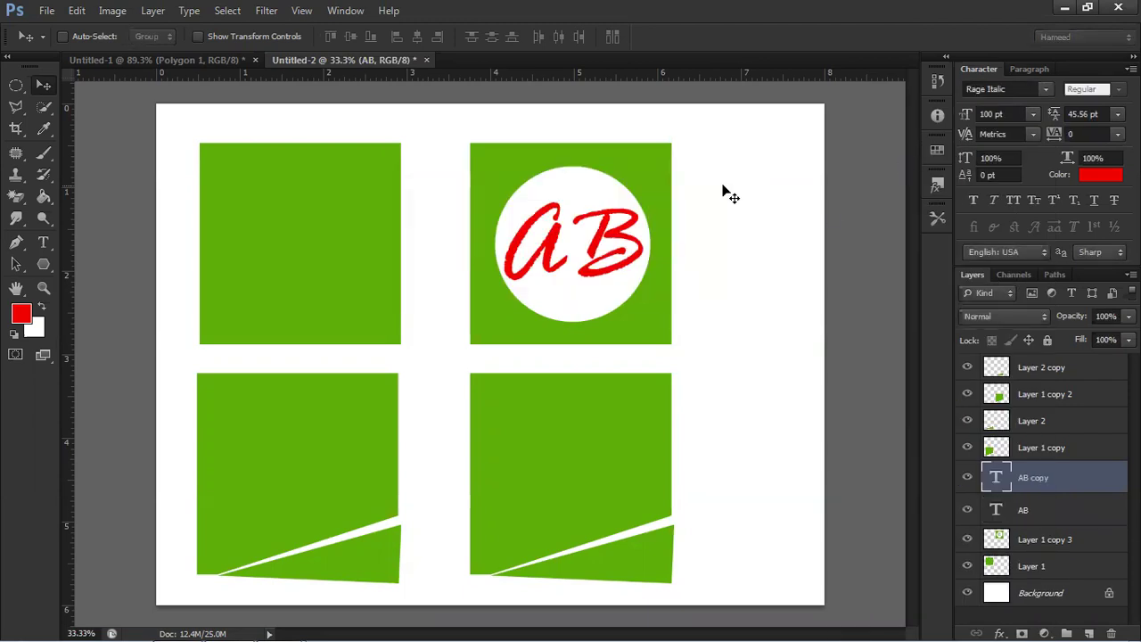
left_click_drag(526, 278, 526, 487)
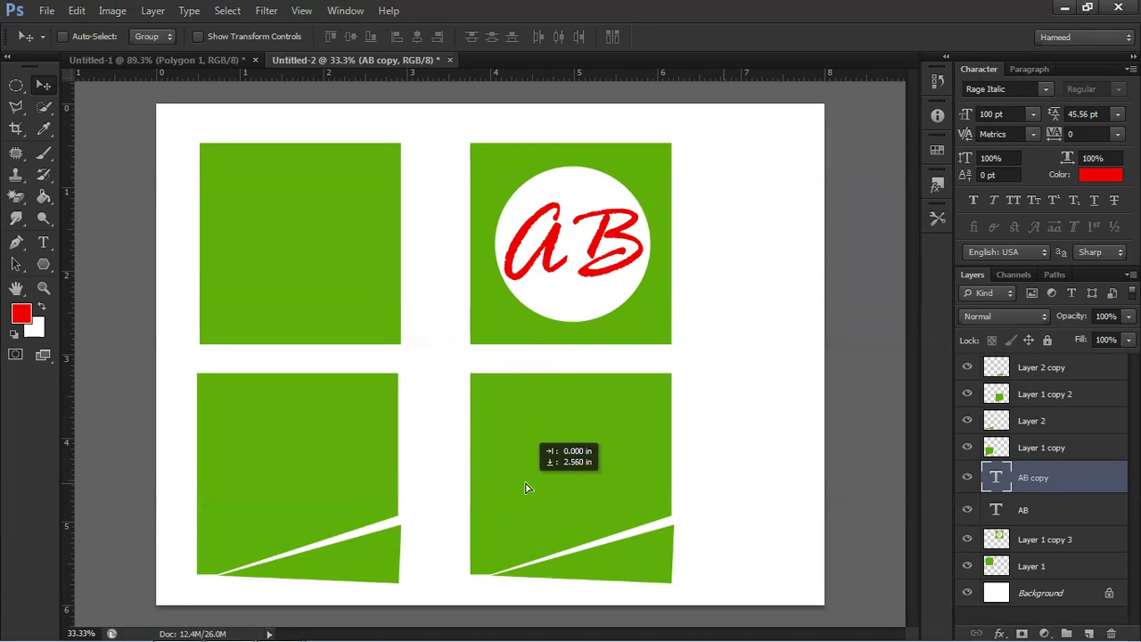
left_click_drag(1039, 481, 1026, 397)
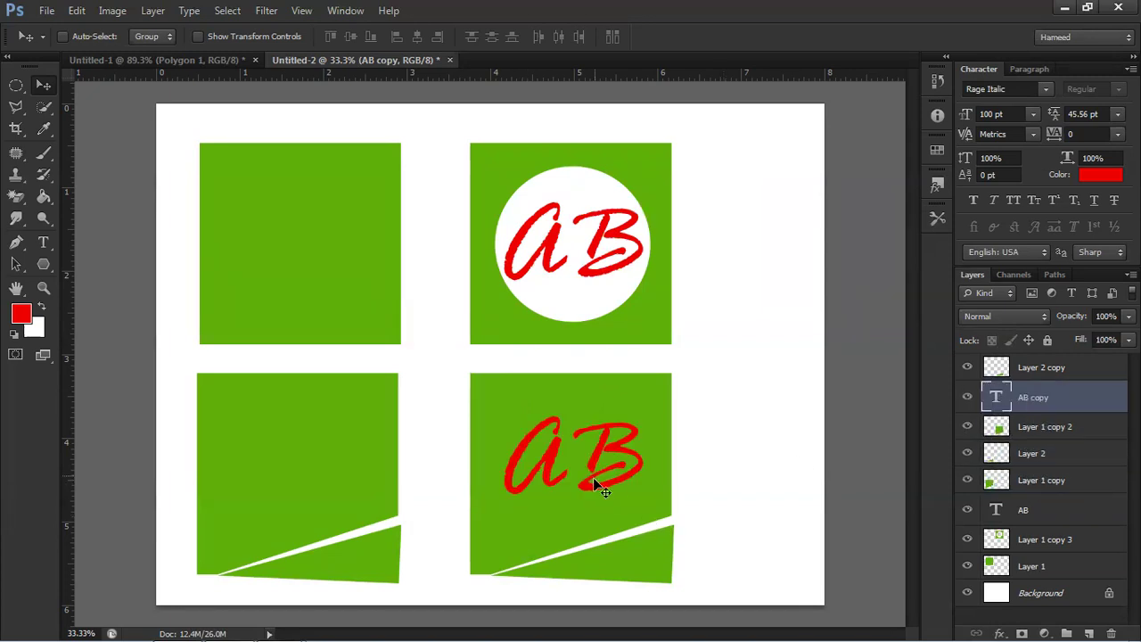
left_click_drag(589, 488, 590, 492)
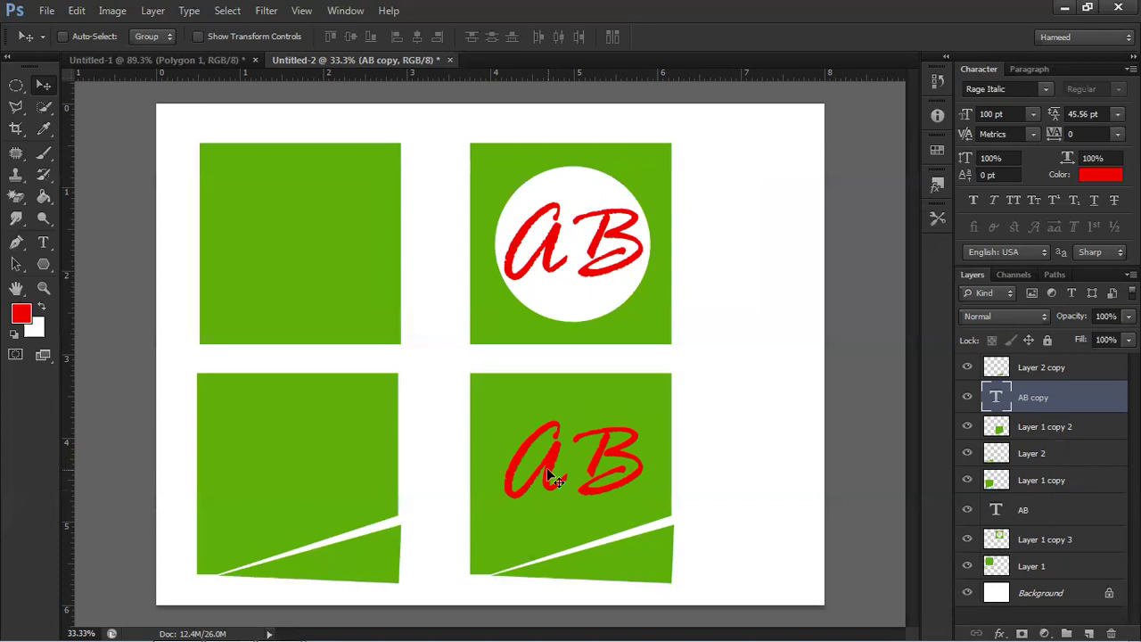
Change the copied "AB" text's color to bright yellow, #fff600.
left_click(1087, 176)
left_click(694, 298)
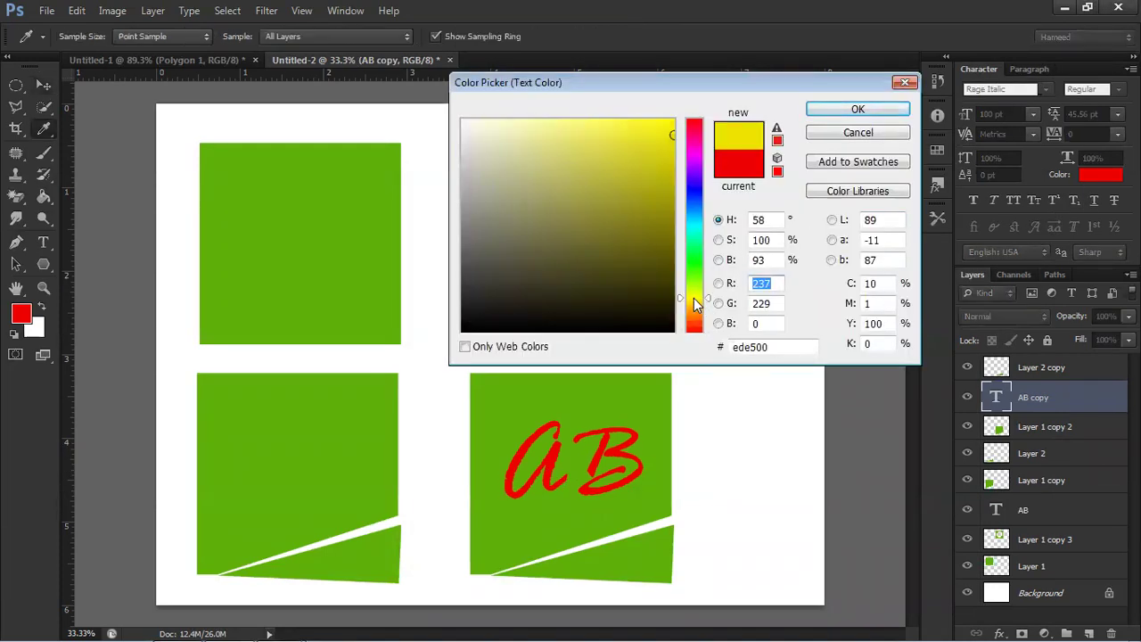
left_click(667, 120)
left_click_drag(667, 119, 675, 109)
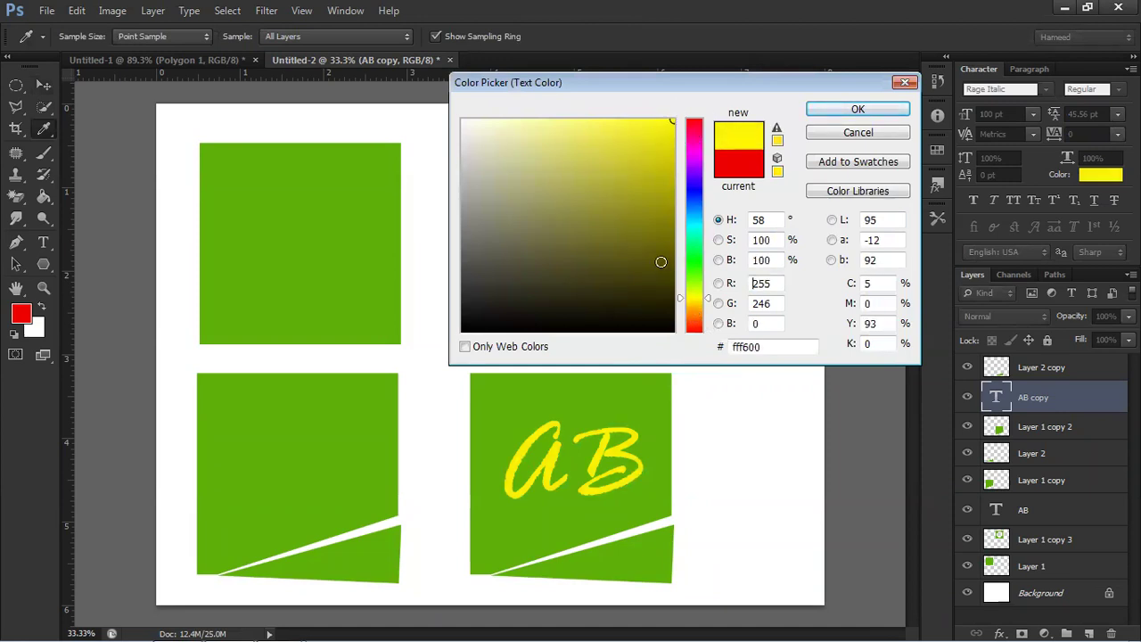
left_click_drag(674, 232, 696, 134)
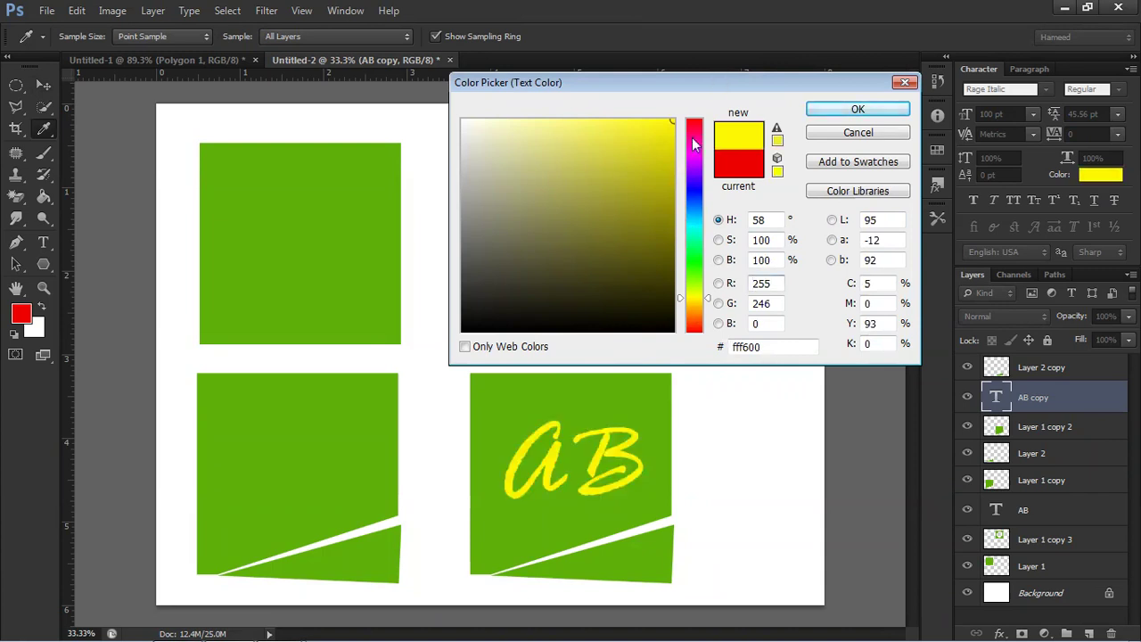
left_click(856, 111)
key("v")
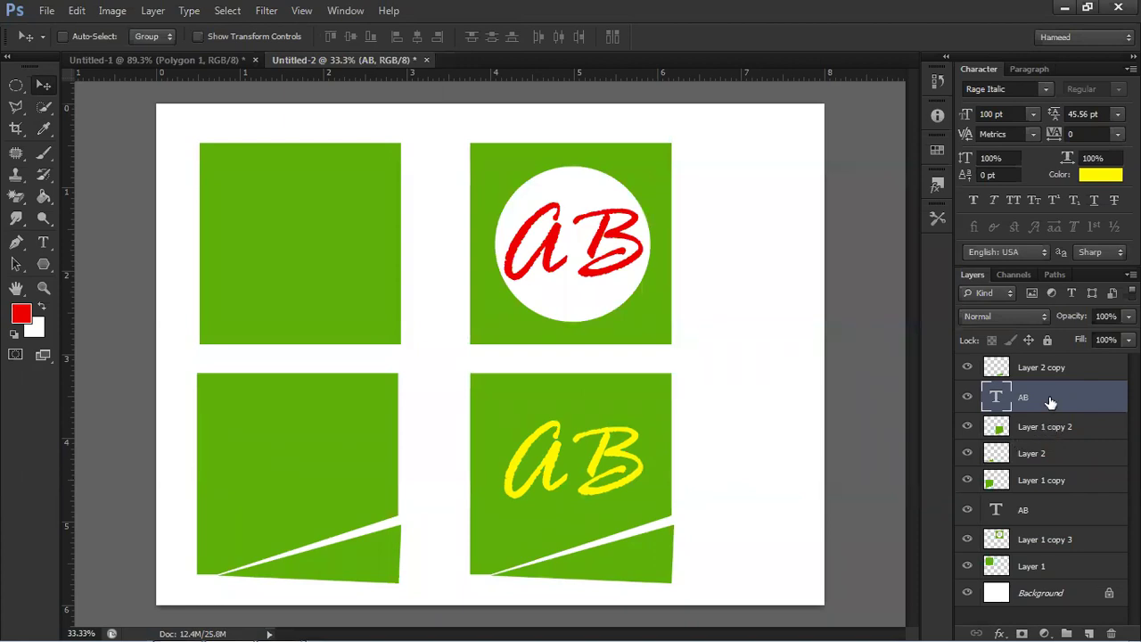
Apply a Drop Shadow layer style to the yellow "AB" text layer.
right_click(1050, 402)
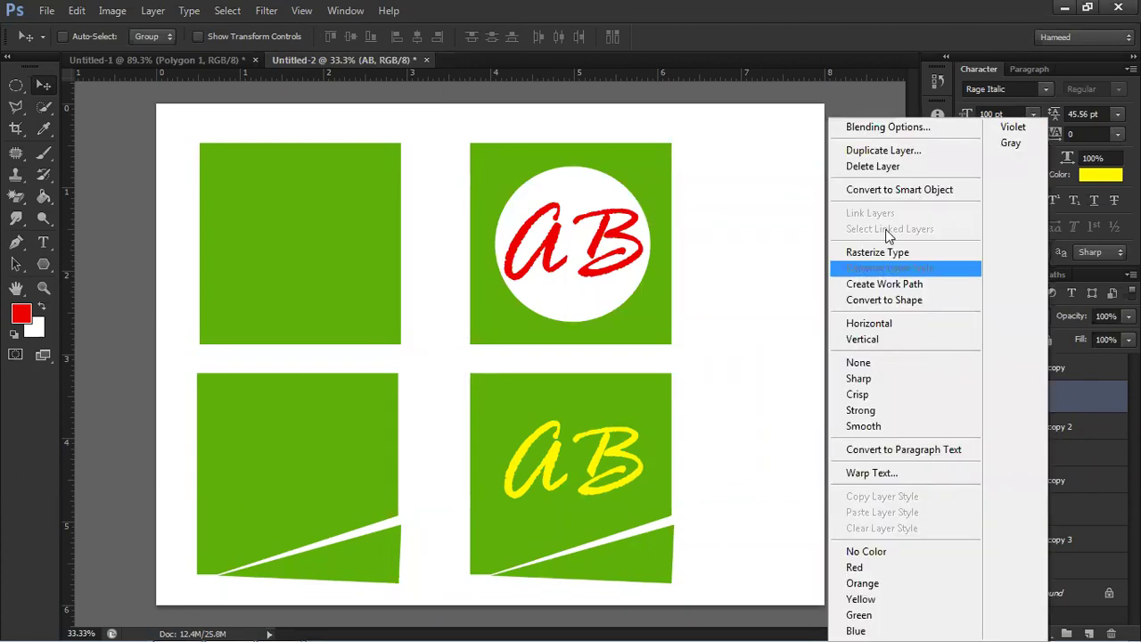
left_click(872, 132)
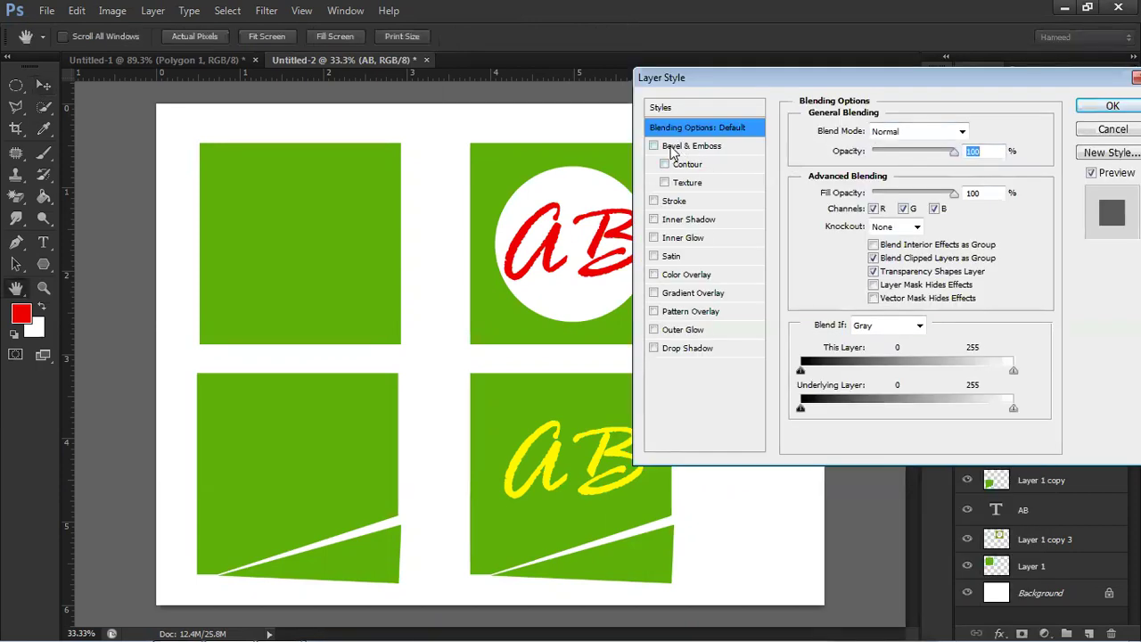
left_click(655, 349)
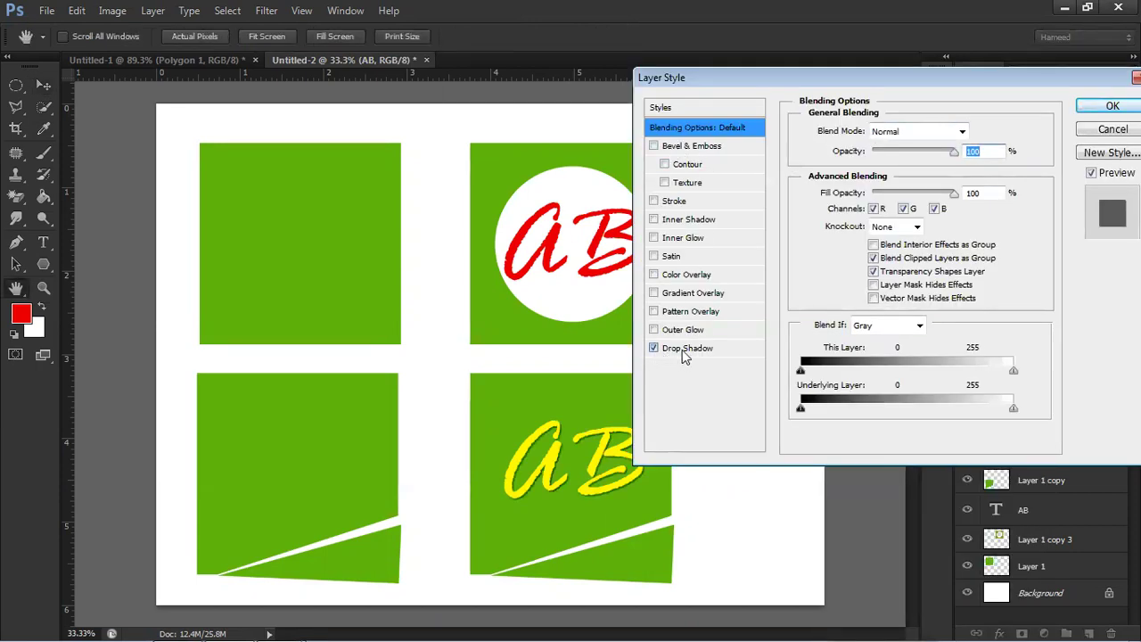
left_click(682, 349)
left_click(1100, 112)
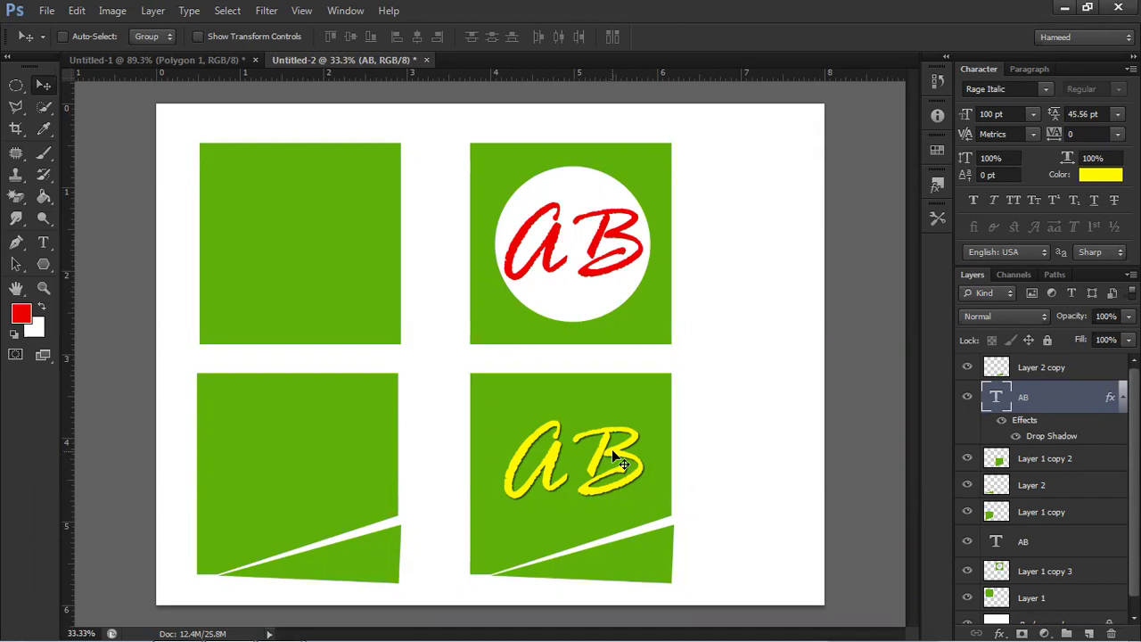
Sample the yellow of the lower "AB" lettering as the foreground color and make Layer 2 copy the active layer.
left_click(39, 130)
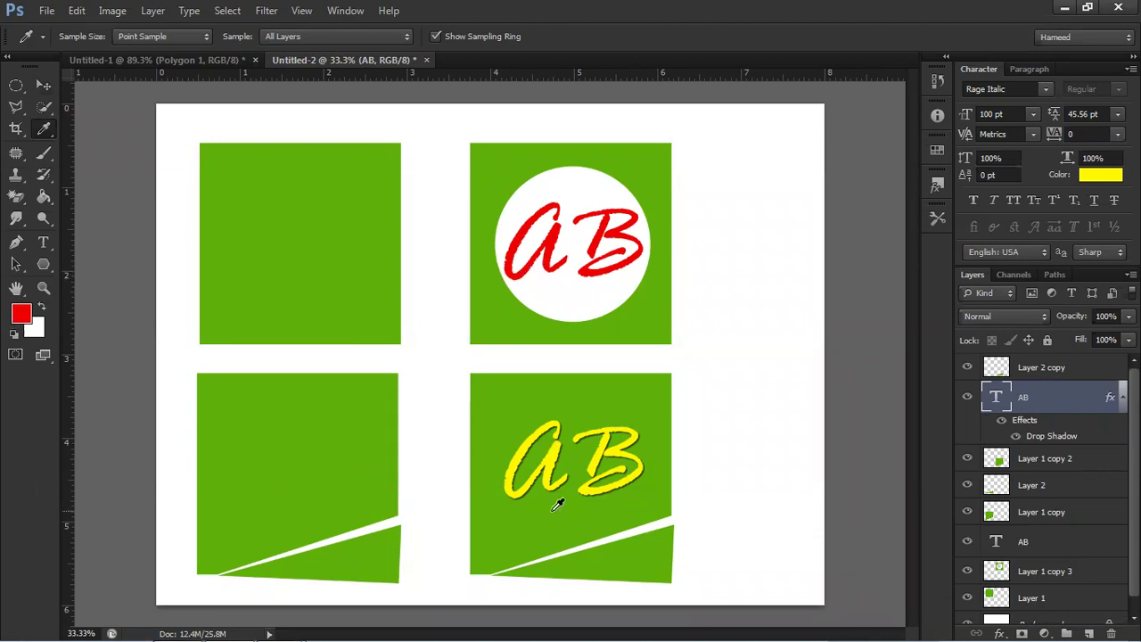
left_click(517, 488)
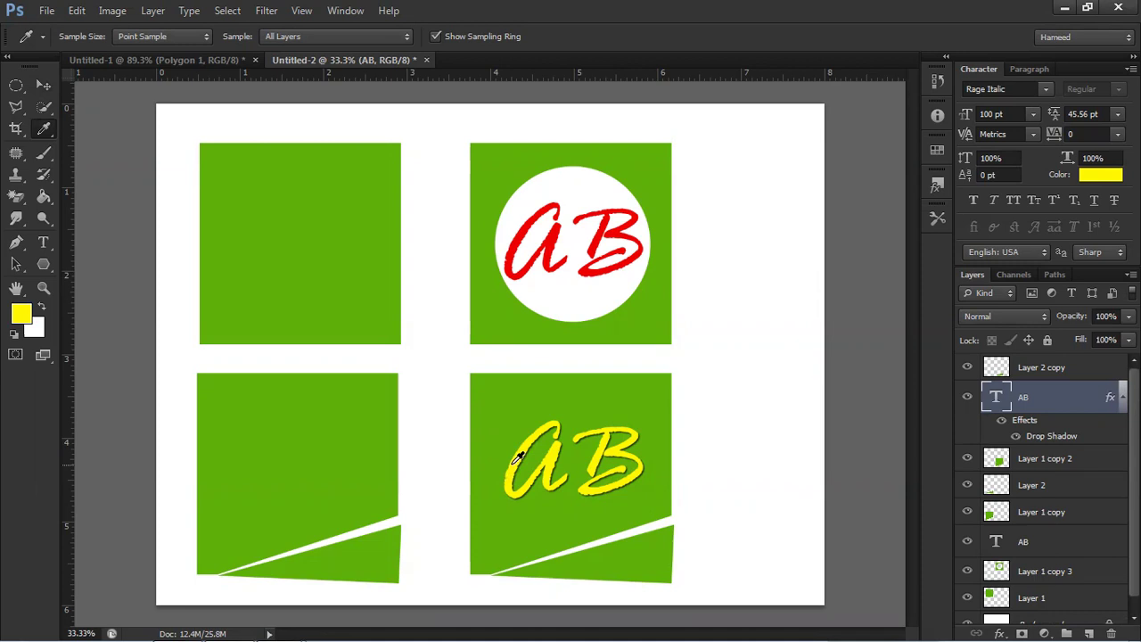
left_click(43, 85)
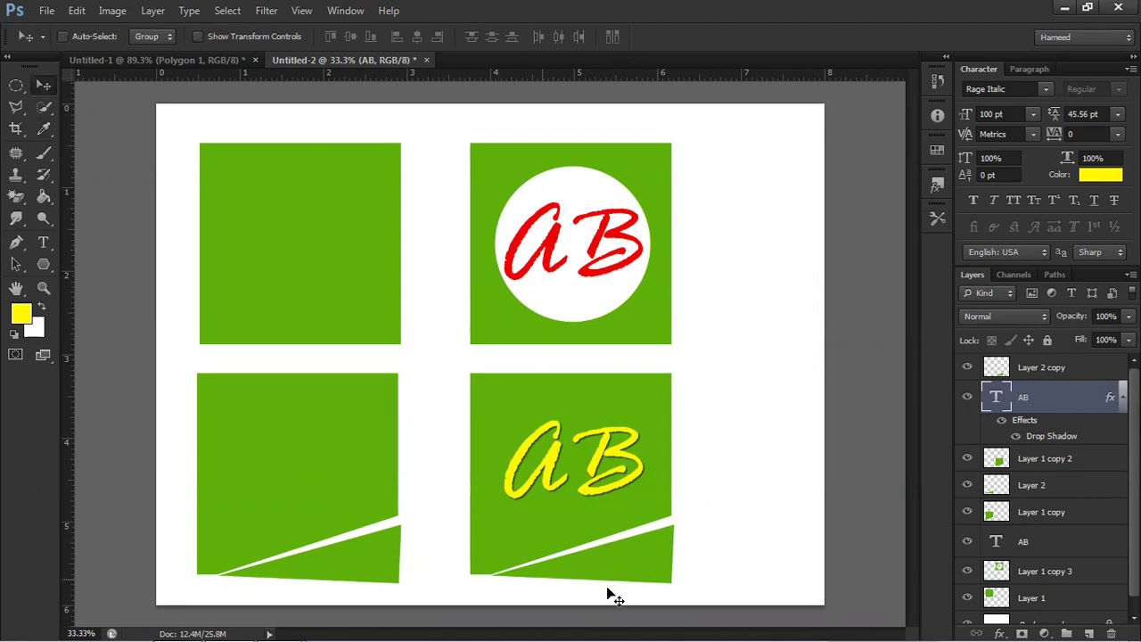
right_click(658, 563)
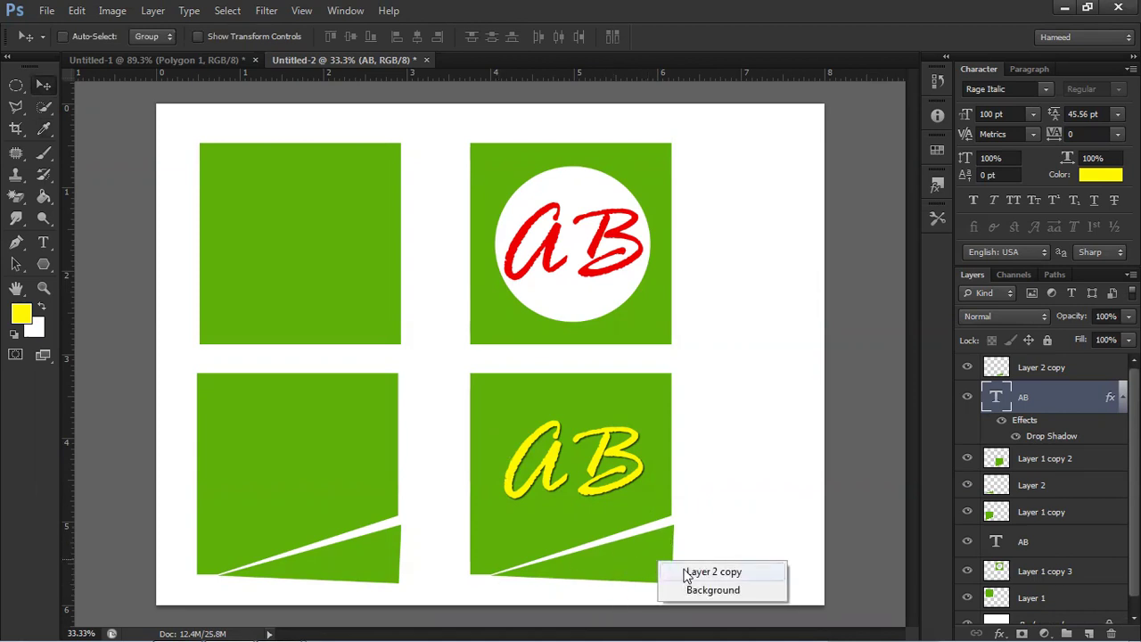
left_click(688, 573)
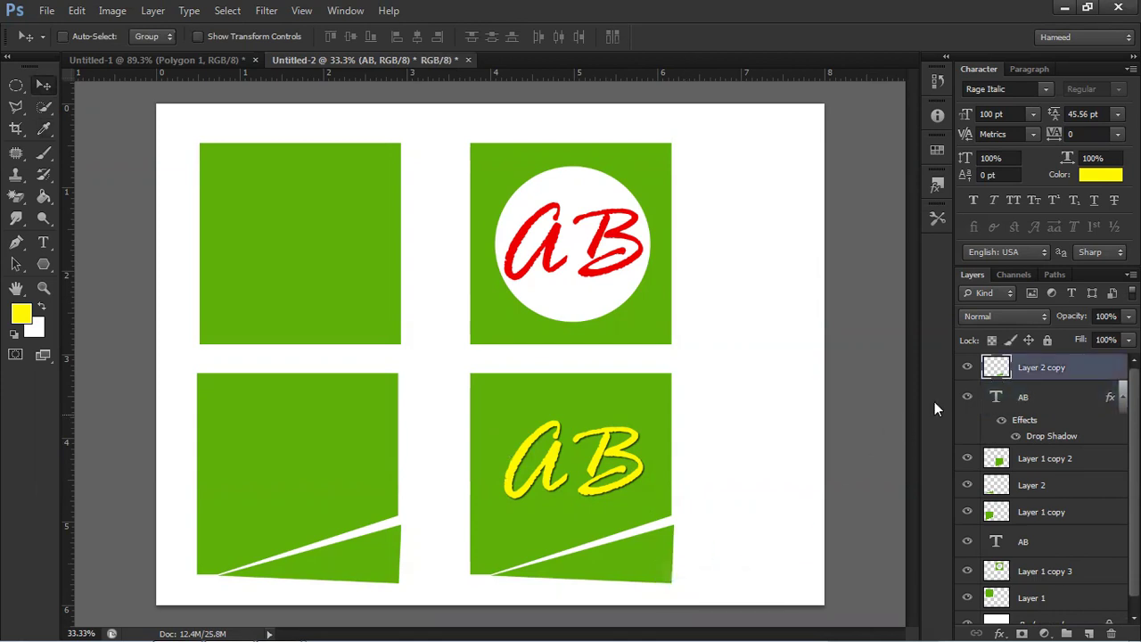
Try filling the loaded outline of the Layer 2 copy triangle with yellow using the Paint Bucket, and undo the fill and deselect.
left_click(967, 369)
left_click(996, 370, "ctrl")
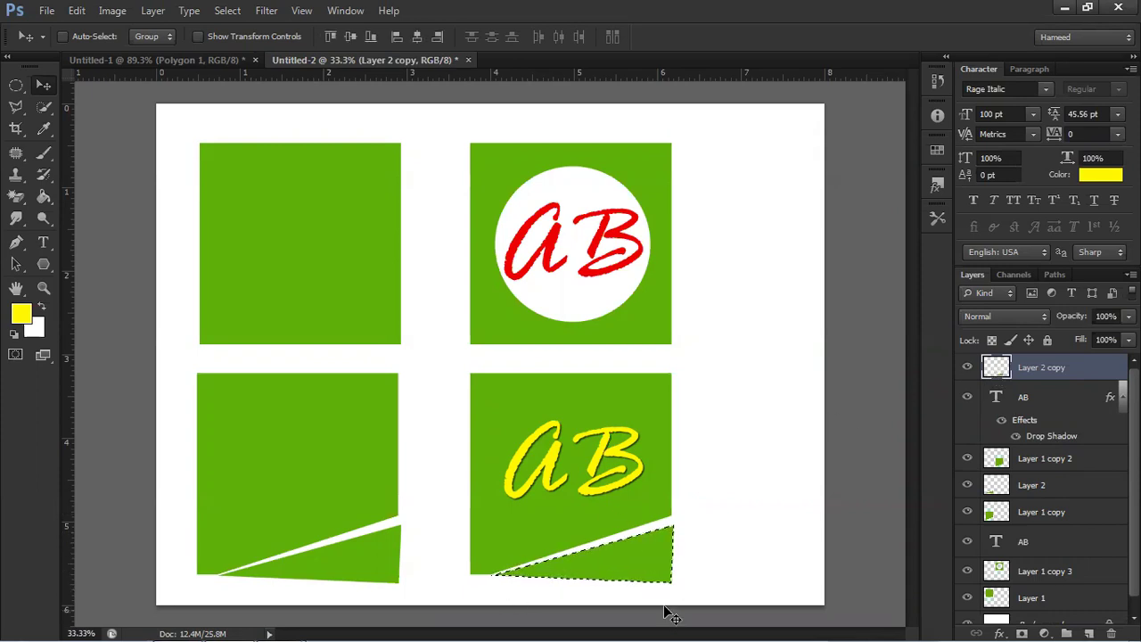
left_click(43, 196)
left_click(625, 546)
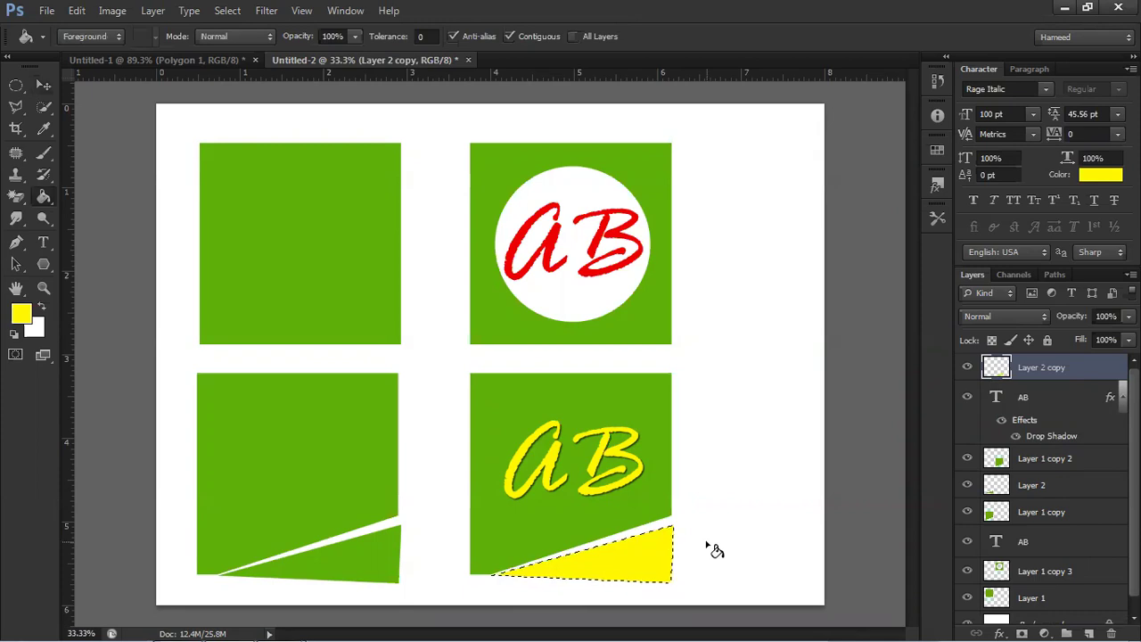
key("ctrl+z")
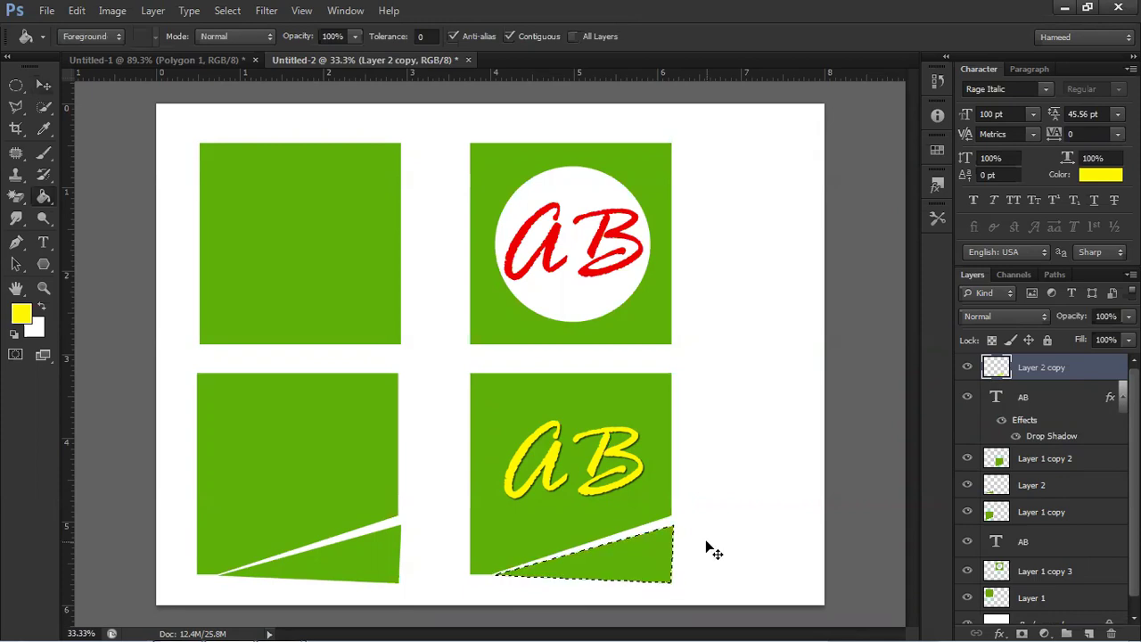
key("ctrl+d")
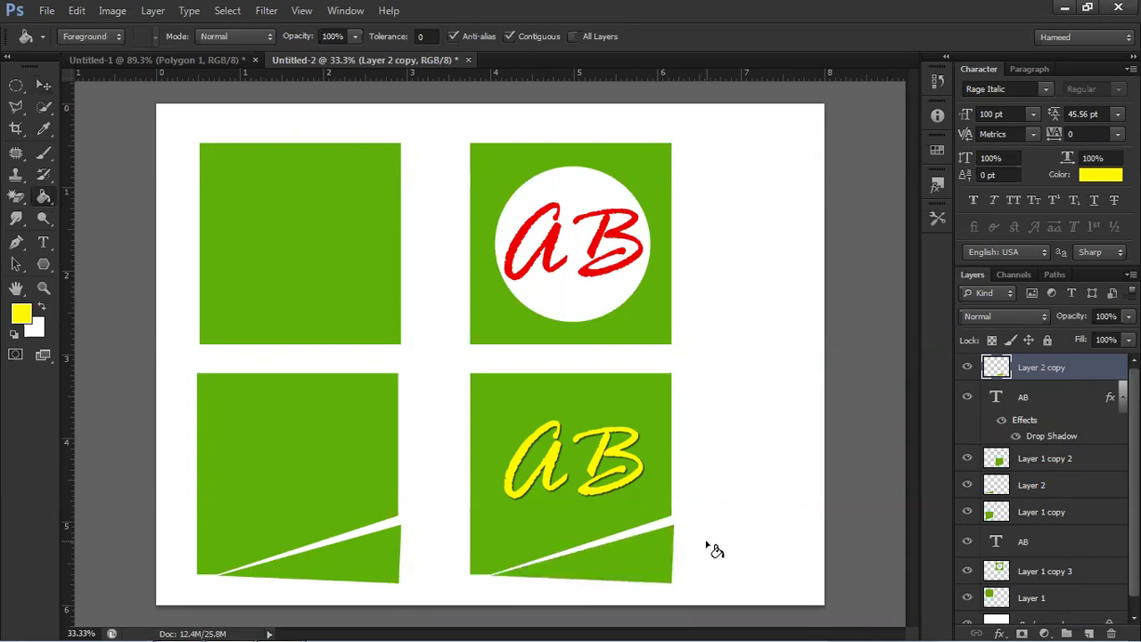
key("v")
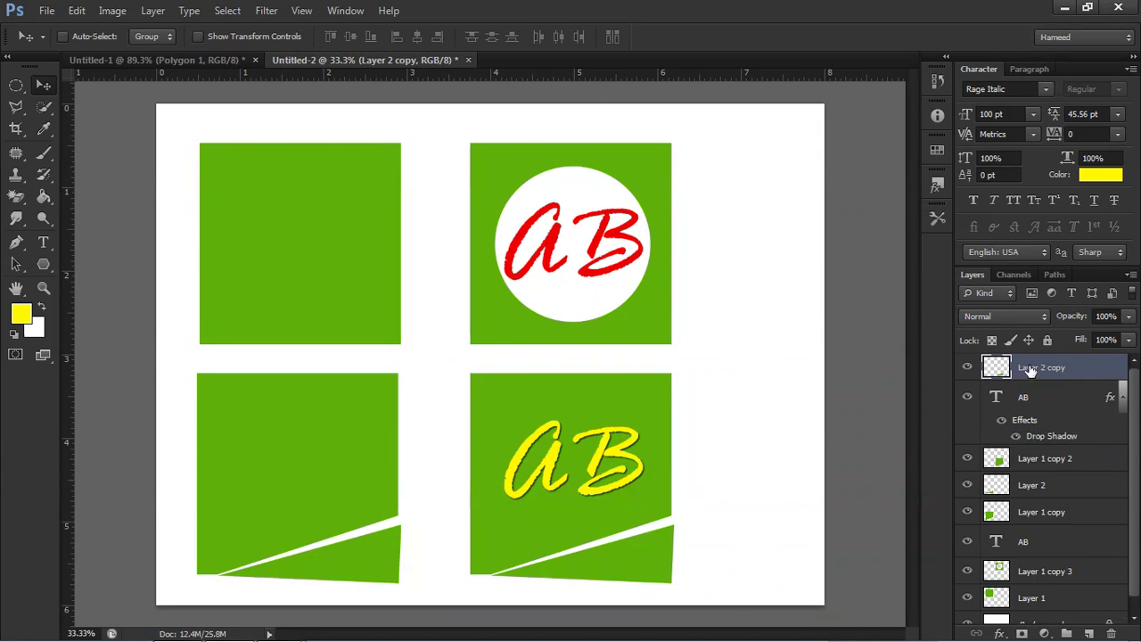
Lock the transparent pixels of Layer 2 copy and fill its triangle with the yellow foreground color.
left_click(992, 342)
key("alt+BackSpace")
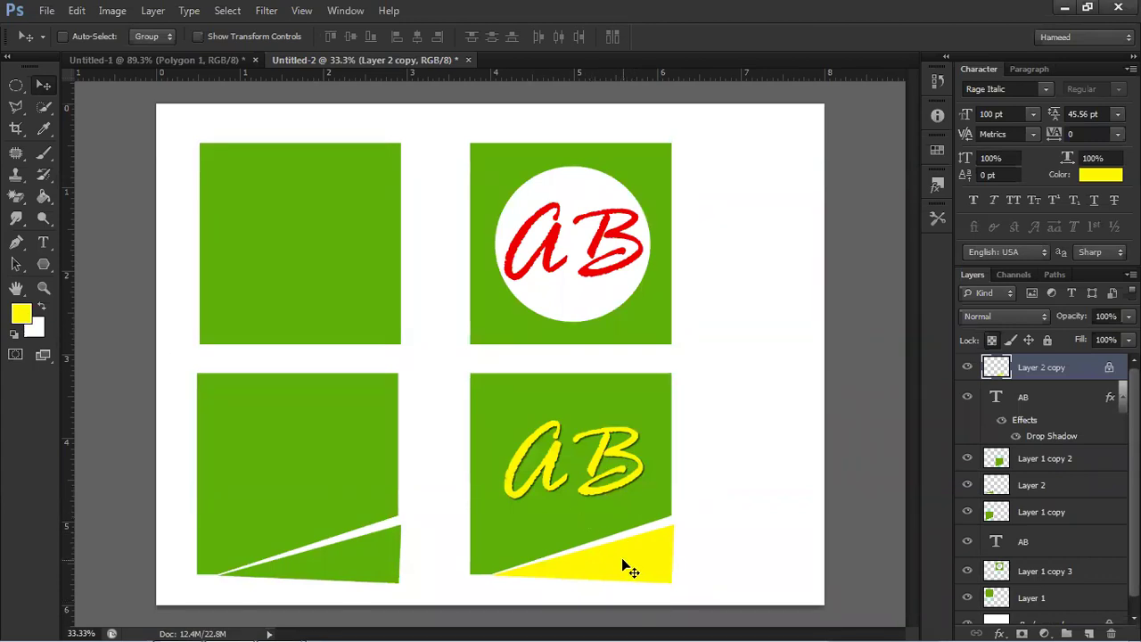
Set the foreground color to teal #00bdbb and fill the Layer 2 copy triangle with it.
left_click(22, 312)
left_click_drag(698, 304, 701, 226)
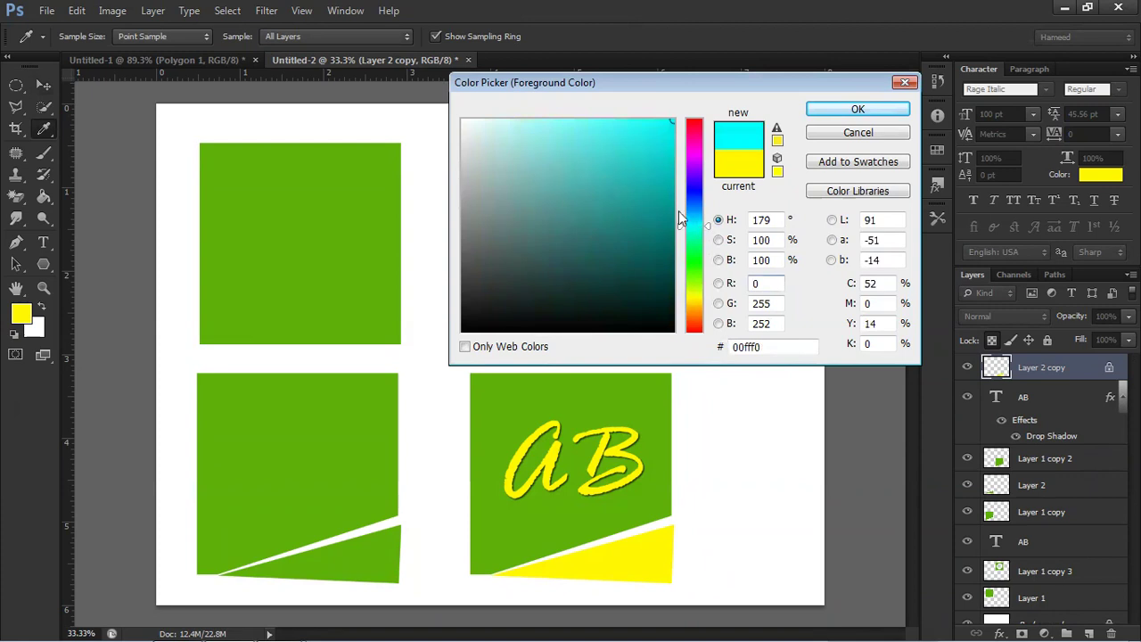
left_click_drag(659, 138, 697, 172)
left_click(777, 129)
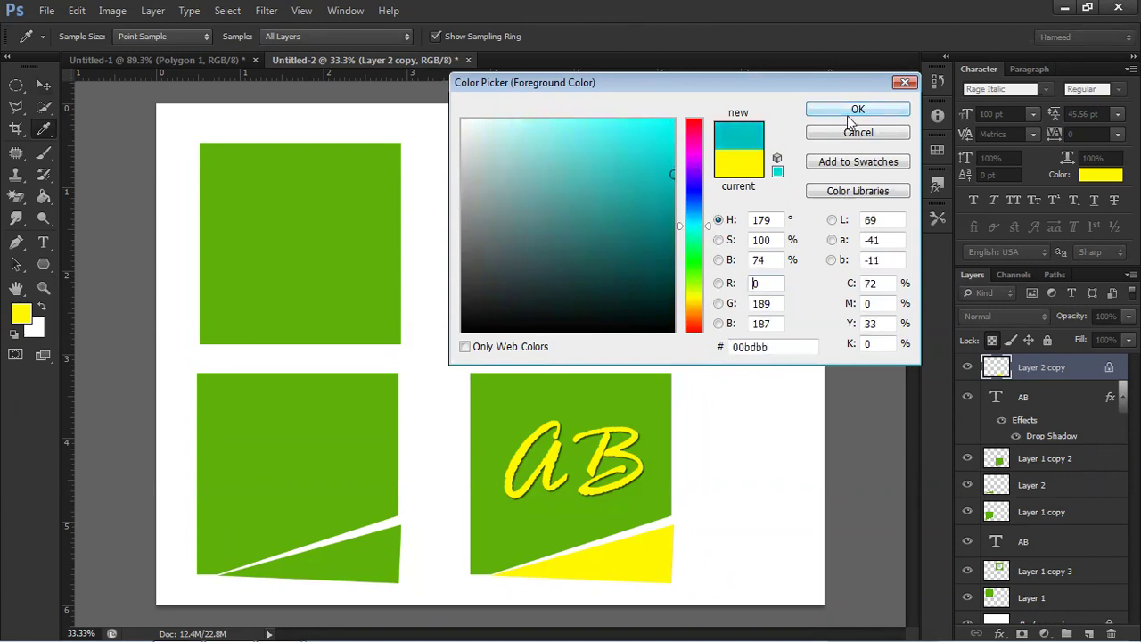
left_click(848, 106)
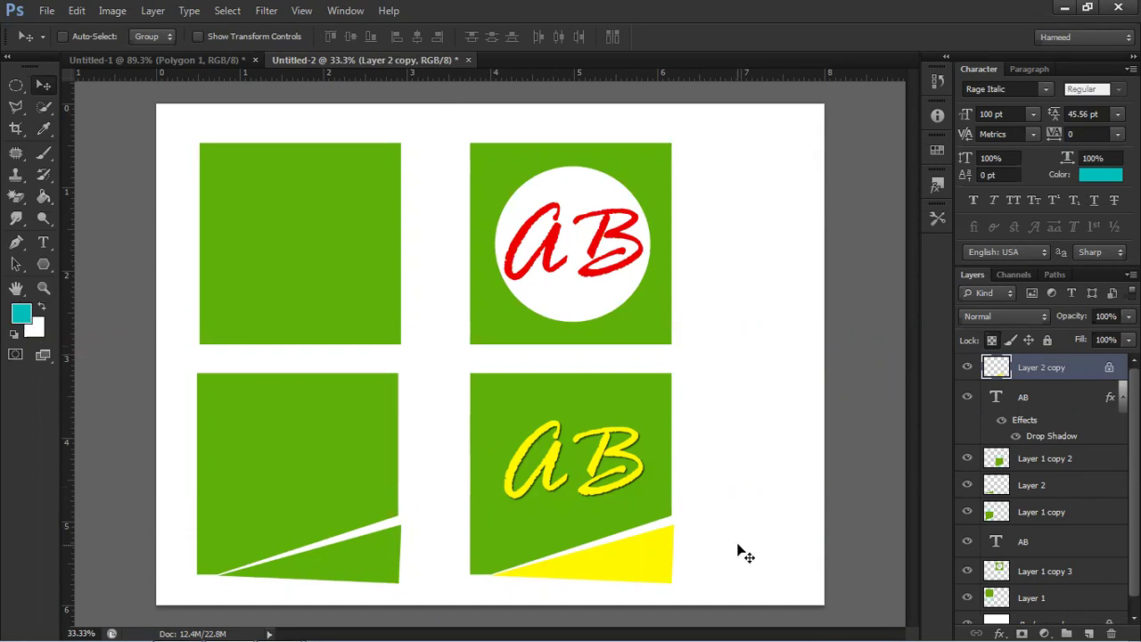
key("alt+BackSpace")
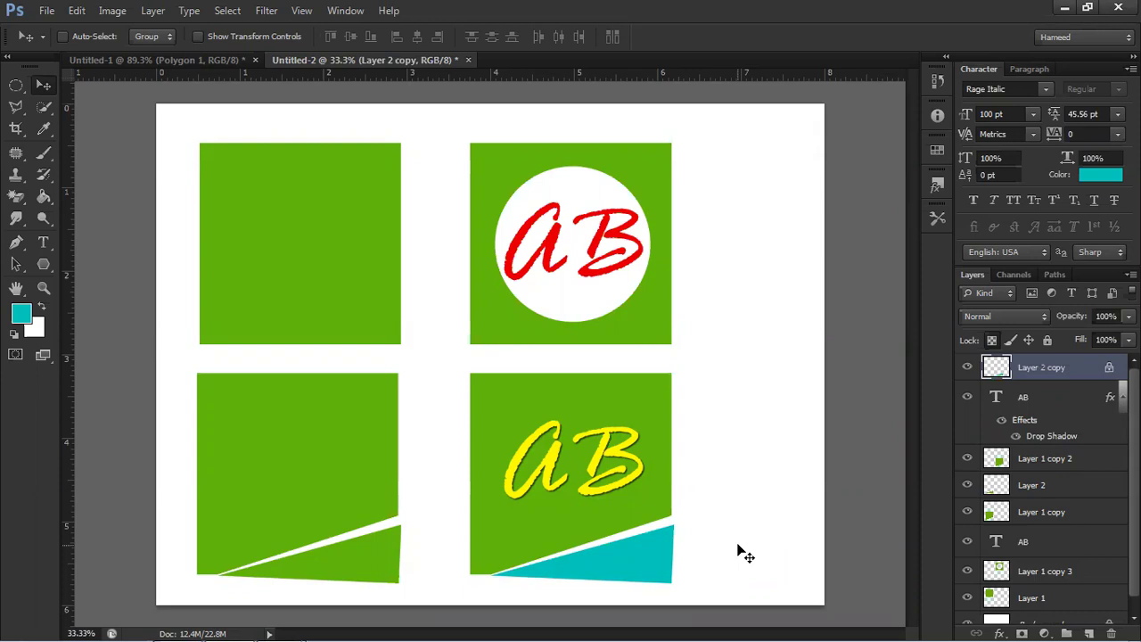
Create a new document 7 inches wide and 5 inches high at 300 pixels/inch with a white background.
left_click(44, 15)
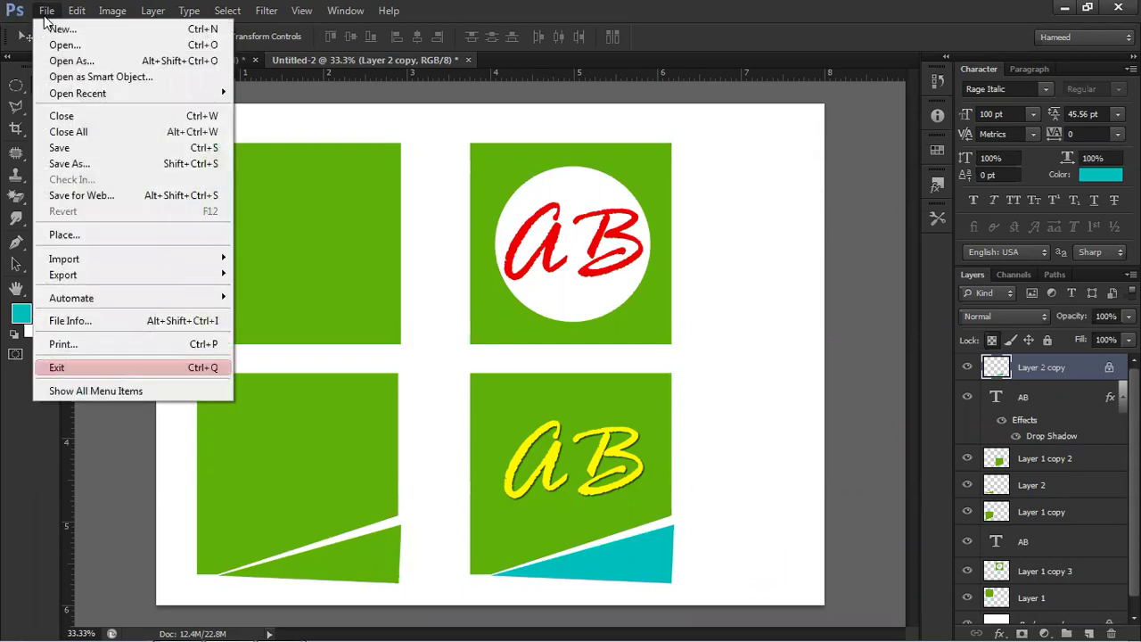
left_click(59, 29)
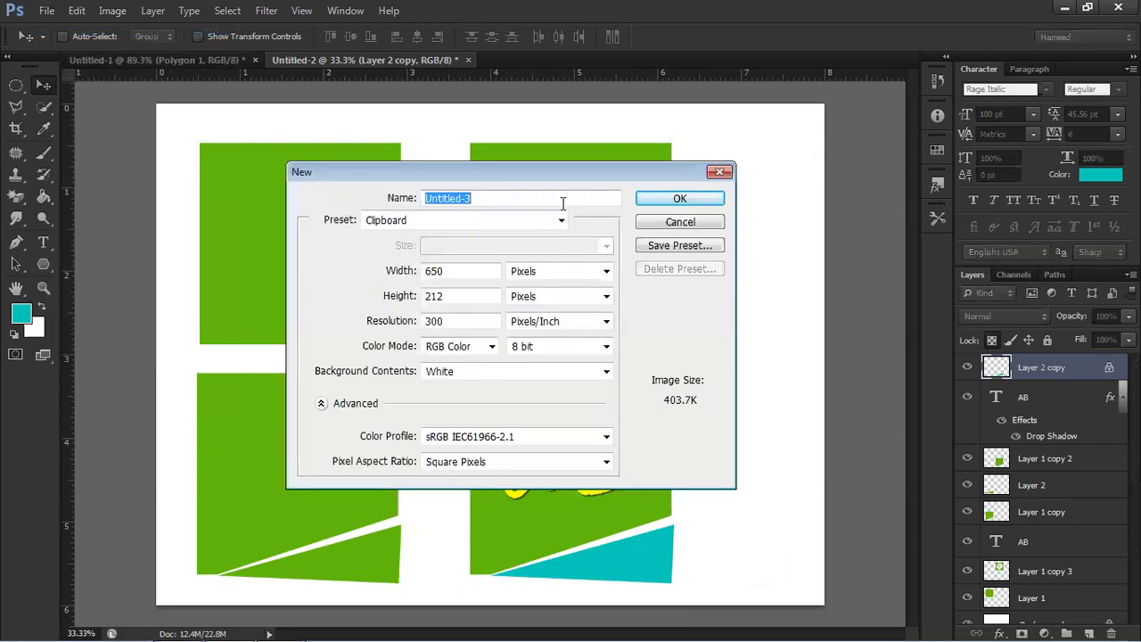
left_click(532, 272)
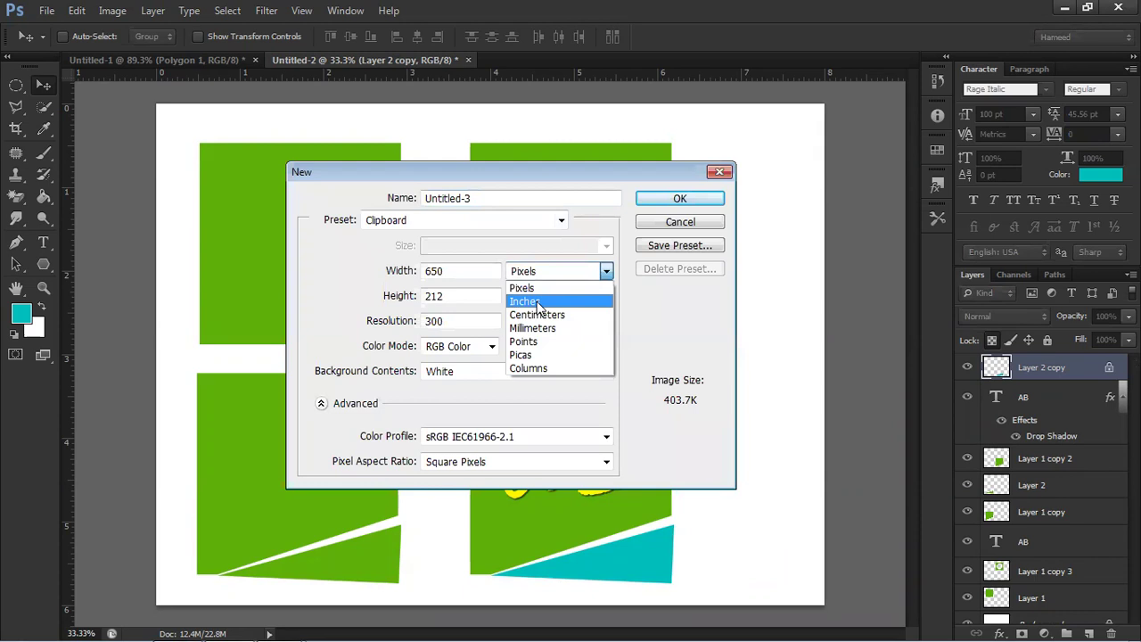
left_click(538, 301)
key("shift+Tab")
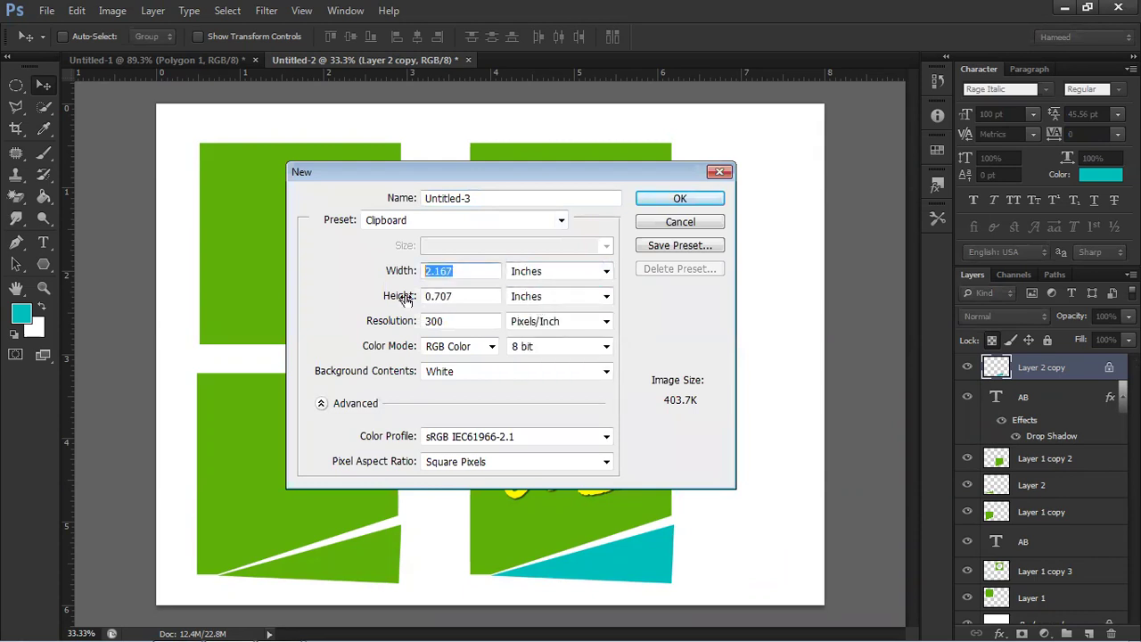
type("8")
key("Tab")
type("6")
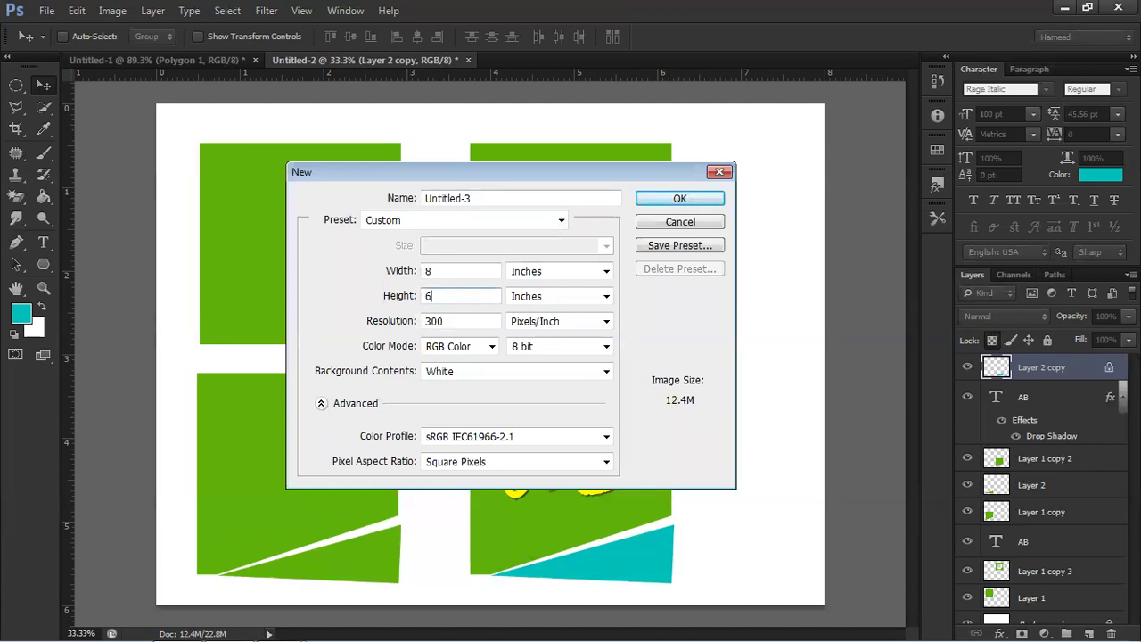
key("shift+Tab")
type("7")
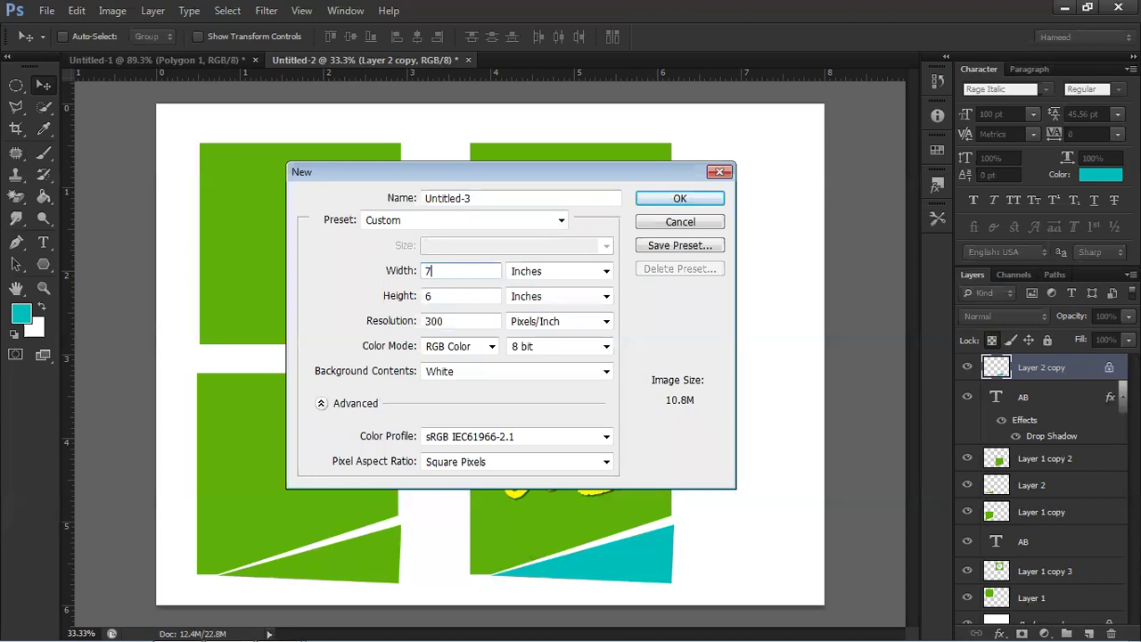
key("Tab")
key("BackSpace")
type("5")
key("Return")
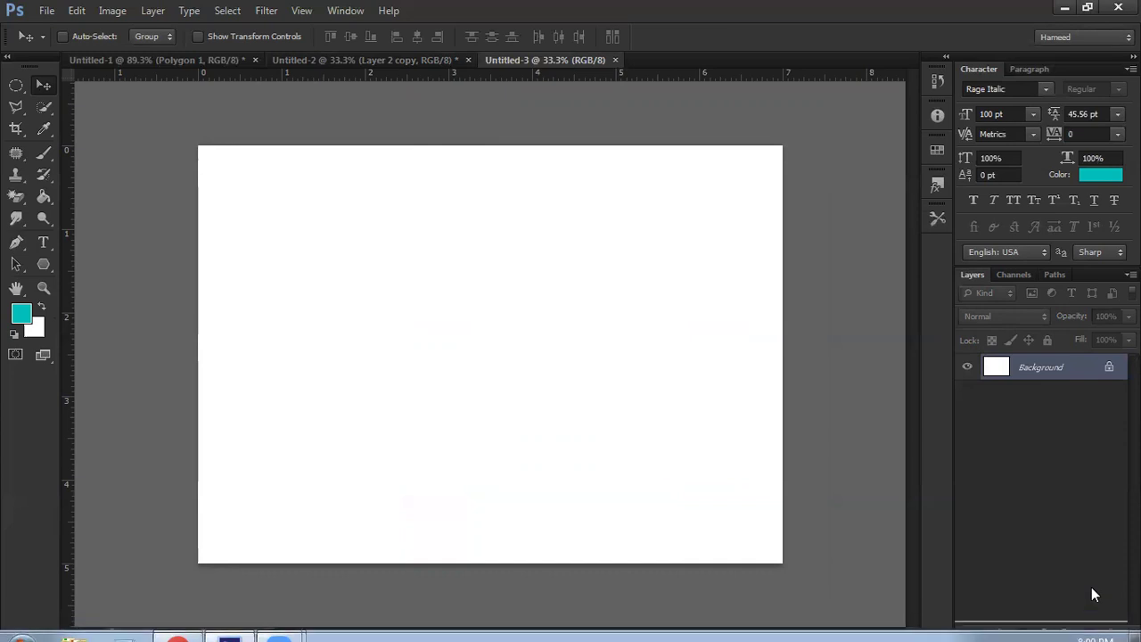
Add a new layer and draw a circular selection about 3.6 inches across, left of the canvas center.
left_click(1089, 633)
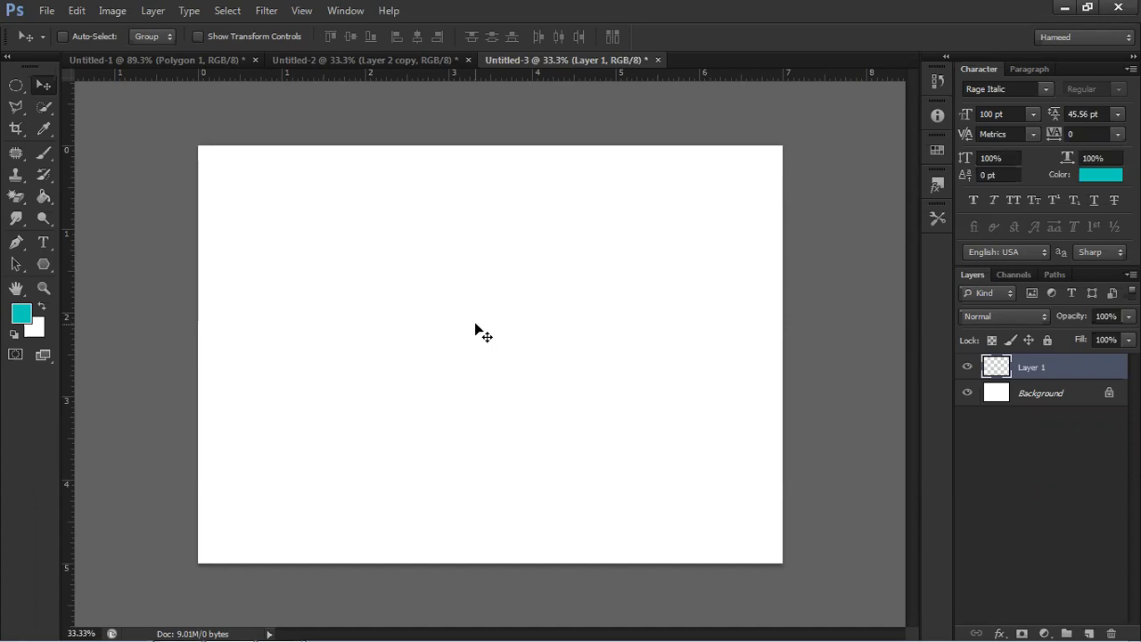
left_click(17, 85)
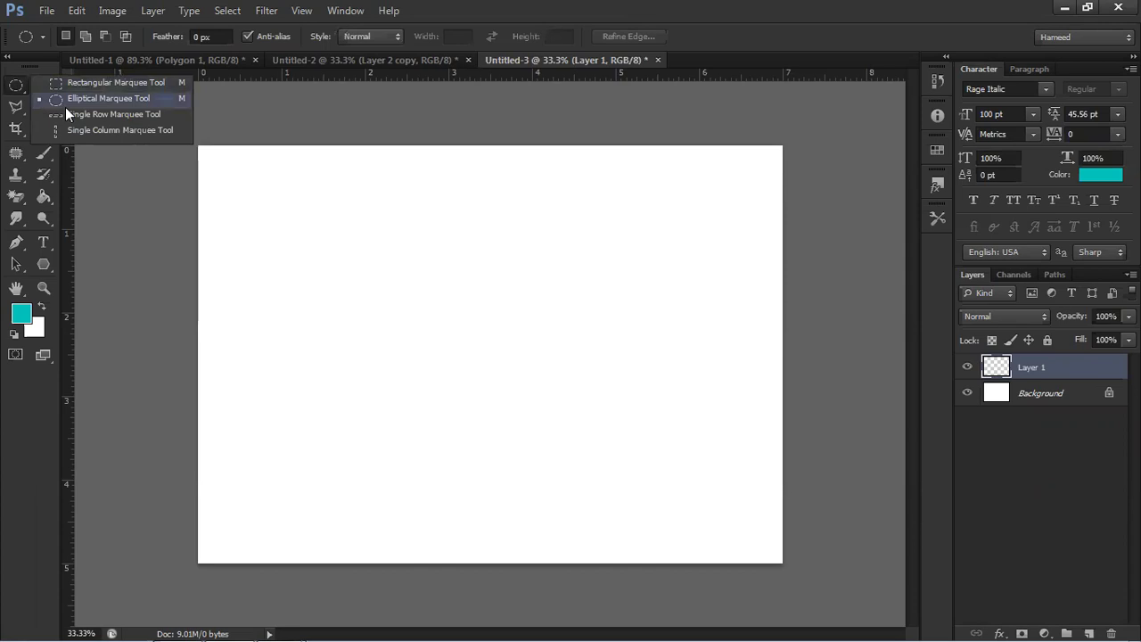
left_click(67, 102)
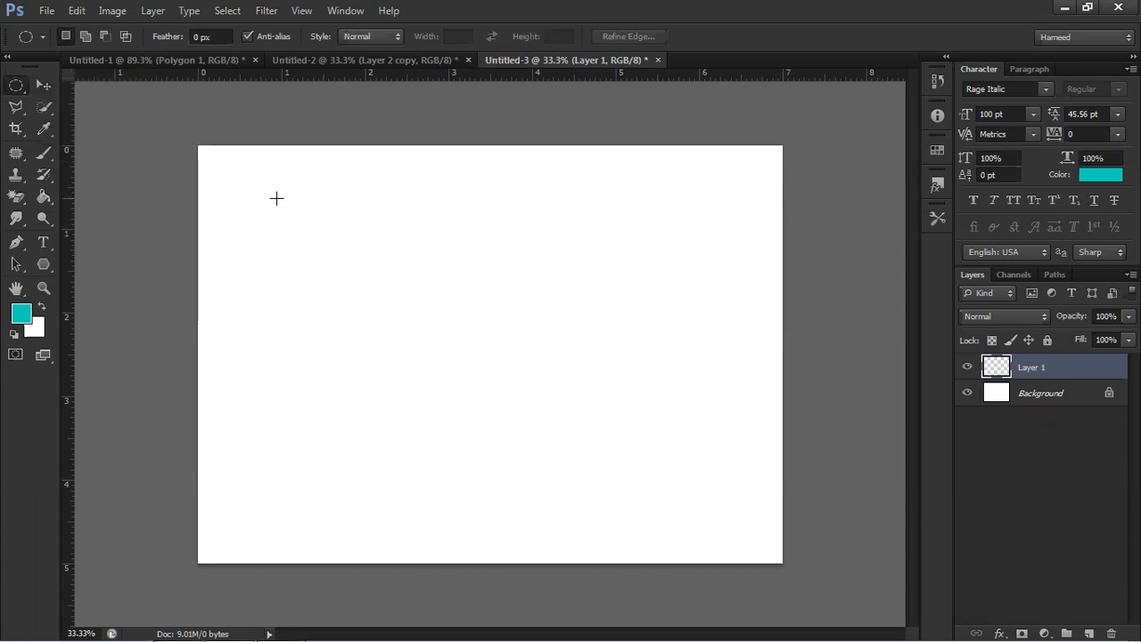
left_click_drag(277, 198, 627, 499)
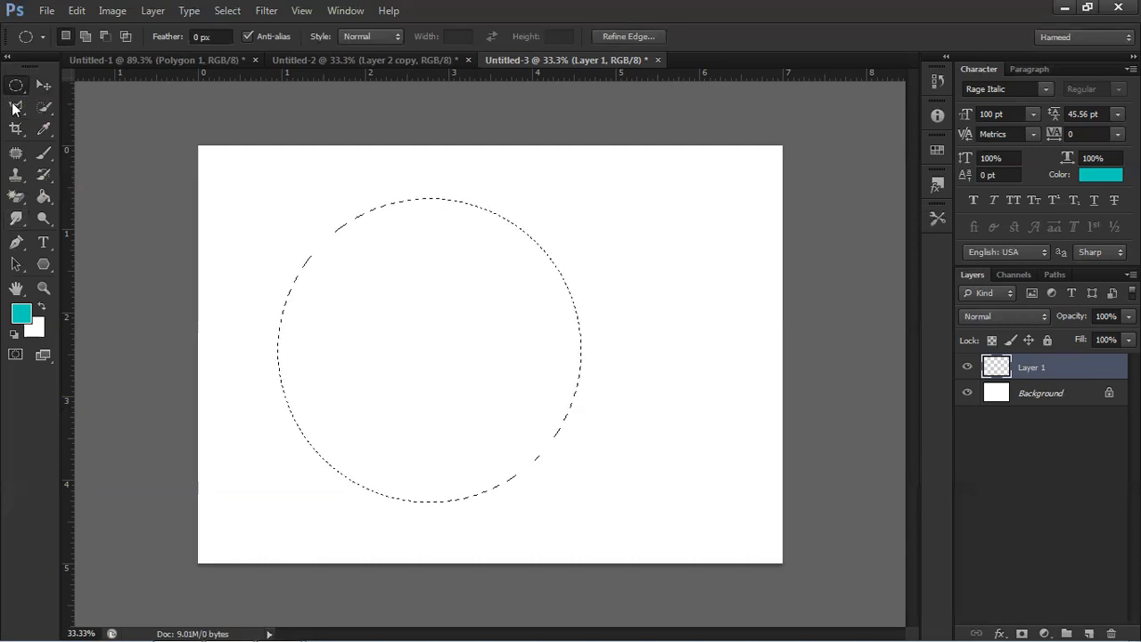
Try combining the circular selection with an overlapping second circle on its right, and undo the combined selection.
left_click(132, 38)
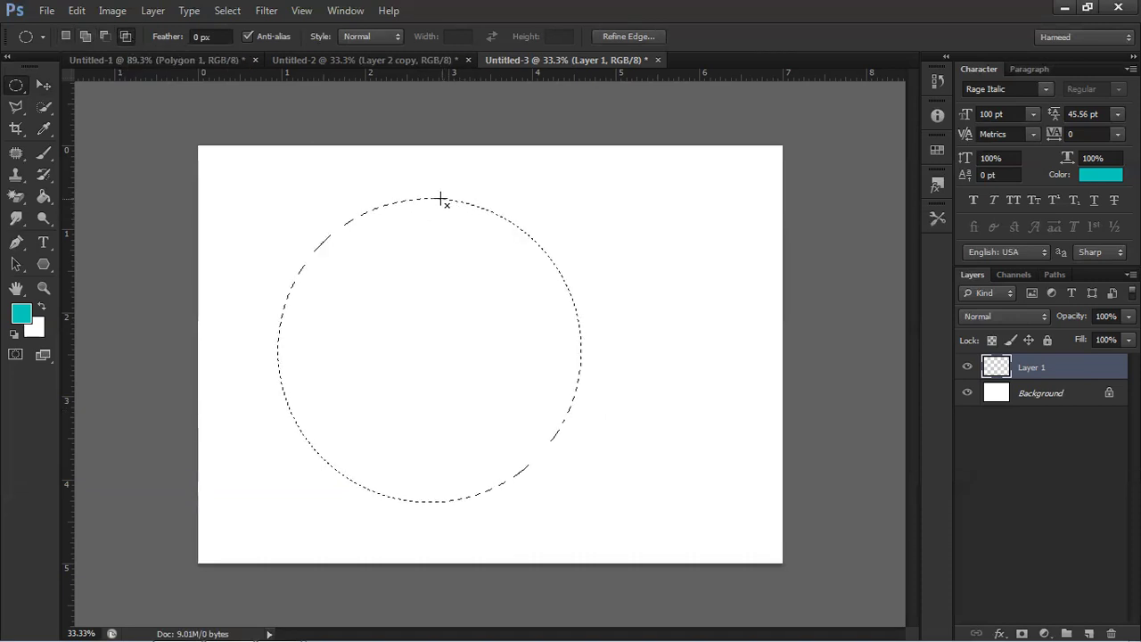
left_click_drag(443, 202, 706, 503)
left_click_drag(725, 526, 766, 603)
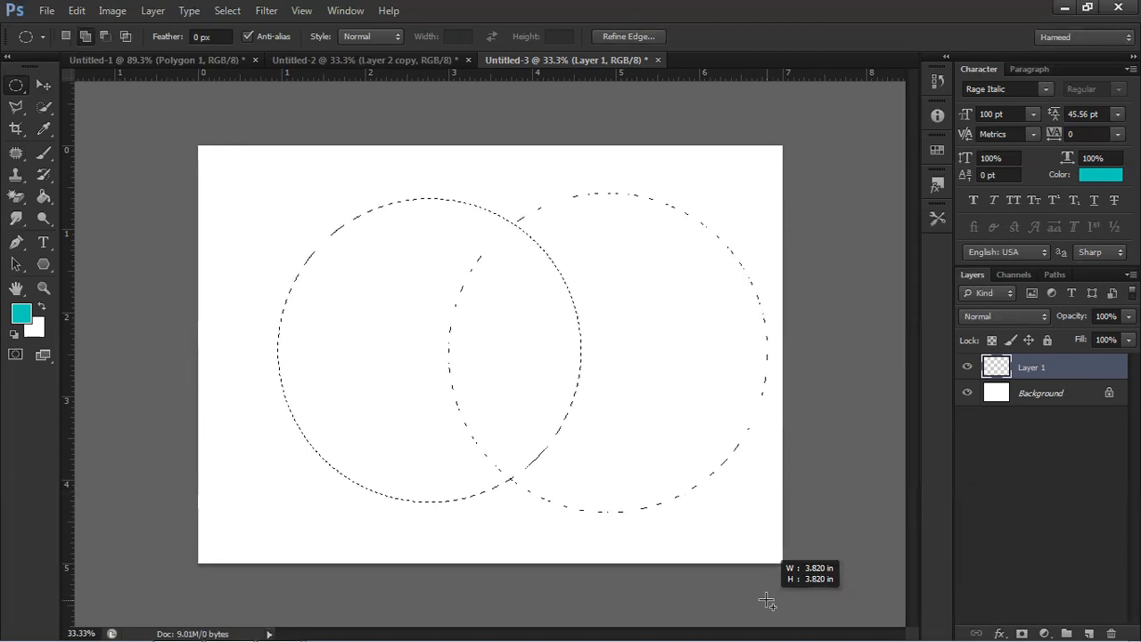
left_click_drag(767, 603, 760, 599)
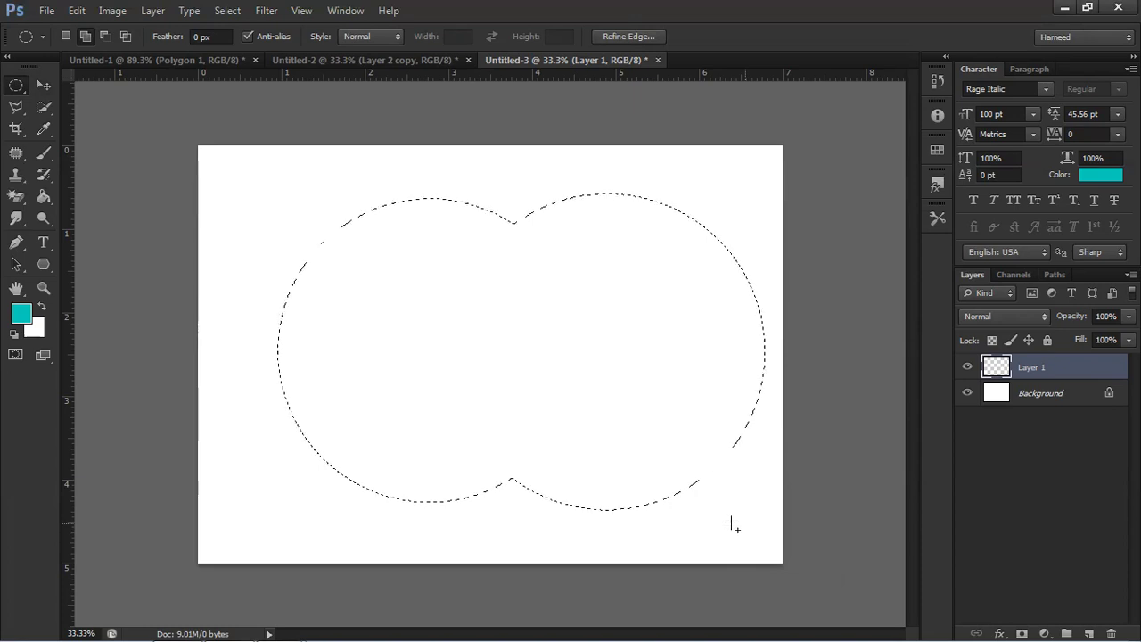
key("ctrl+z")
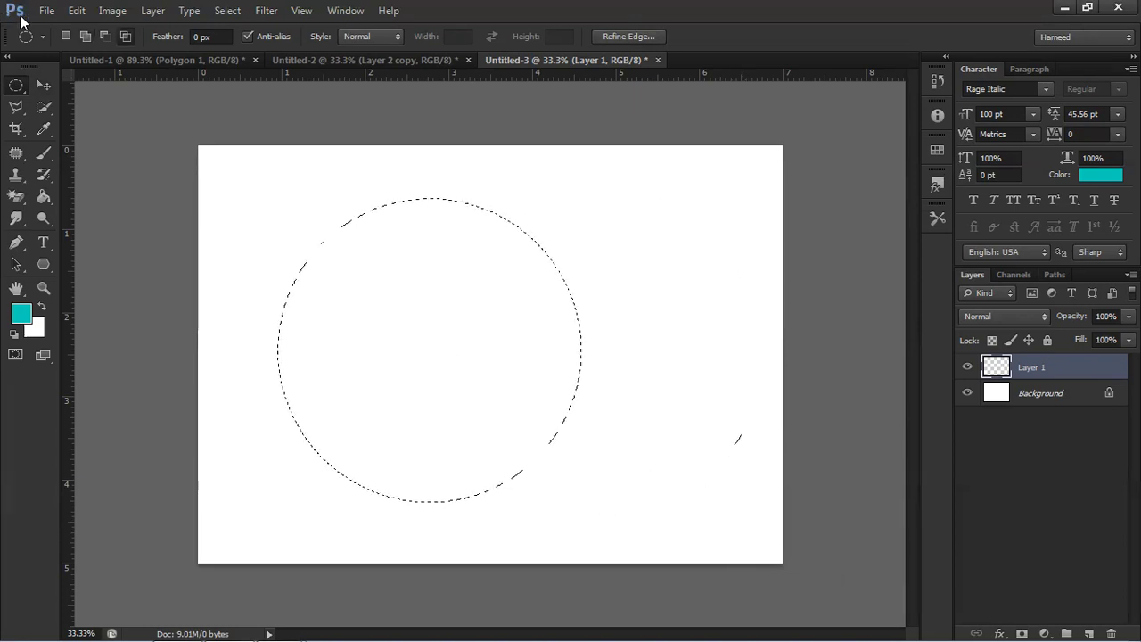
Intersect the circular selection with a second circle overlapping its right side to form an upright leaf-shaped selection.
left_click(127, 36)
left_click_drag(732, 203, 451, 496)
key("shift+alt")
left_click(124, 36)
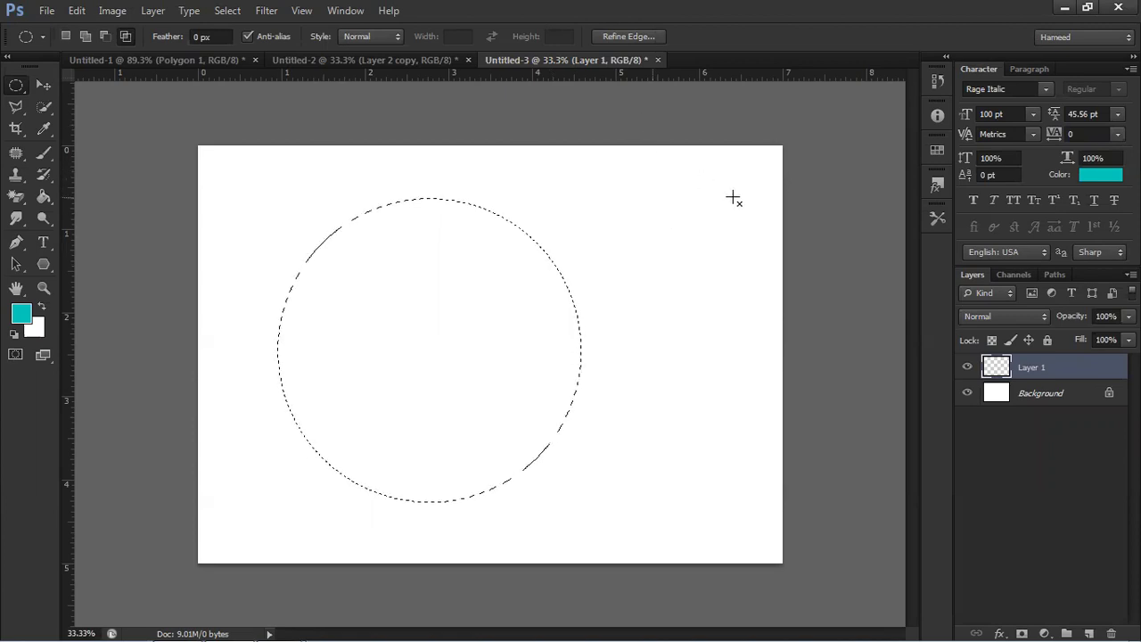
left_click_drag(747, 204, 446, 566)
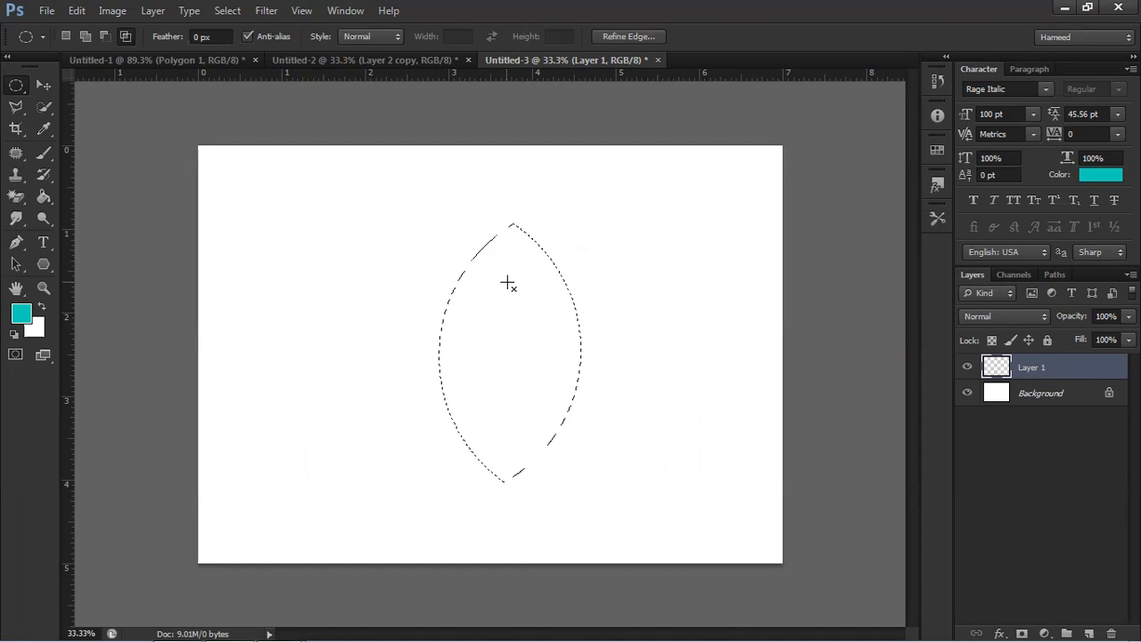
Set the foreground color to dark green and fill the leaf-shaped selection on Layer 1 with it.
left_click(21, 312)
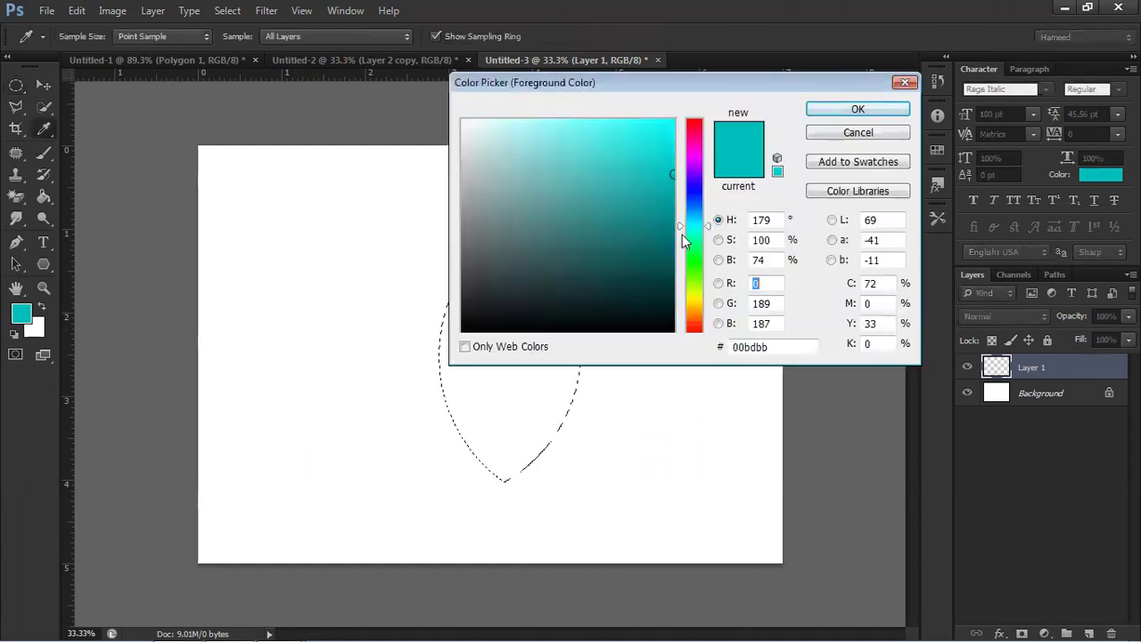
mouse_move(682, 235)
left_mouse_down()
mouse_move(684, 255)
mouse_move(675, 248)
left_mouse_up()
left_click(653, 249)
left_click(857, 109)
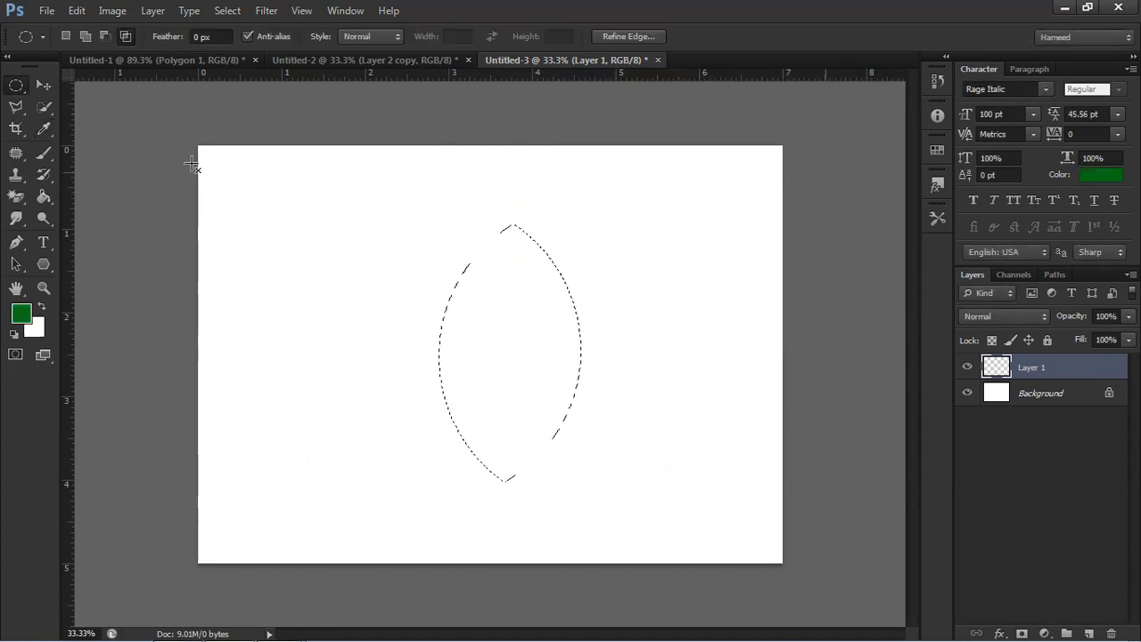
left_click(43, 85)
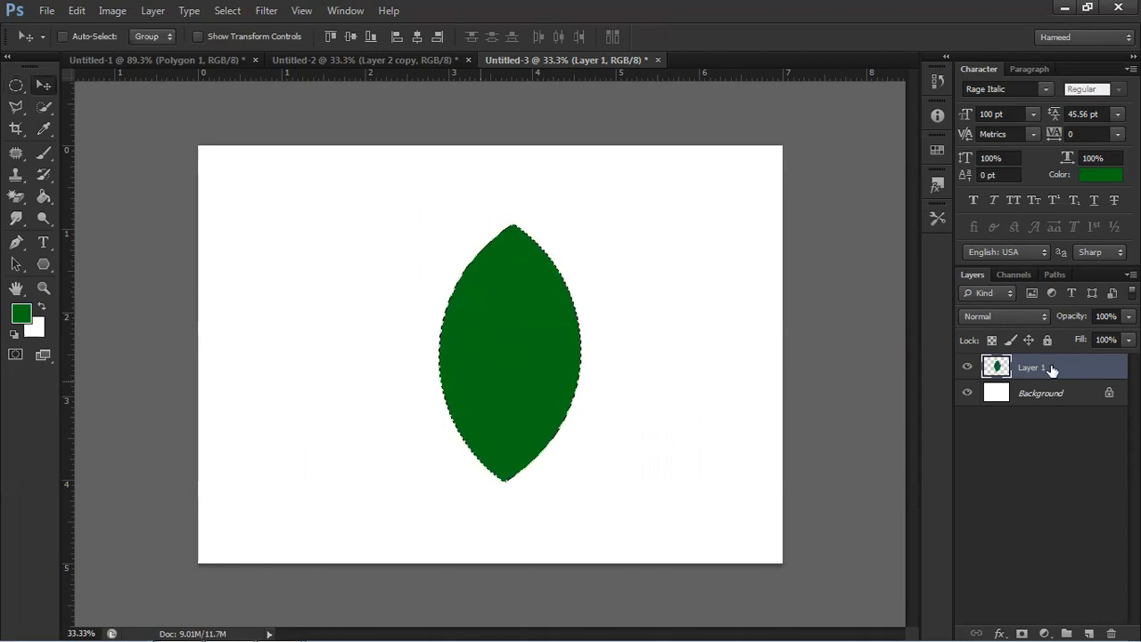
Clear the selection, move the leaf up about 0.31 inches, and duplicate Layer 1 twice.
key("ctrl+d")
mouse_move(556, 382)
left_mouse_down()
mouse_move(550, 321)
mouse_move(547, 364)
left_mouse_up()
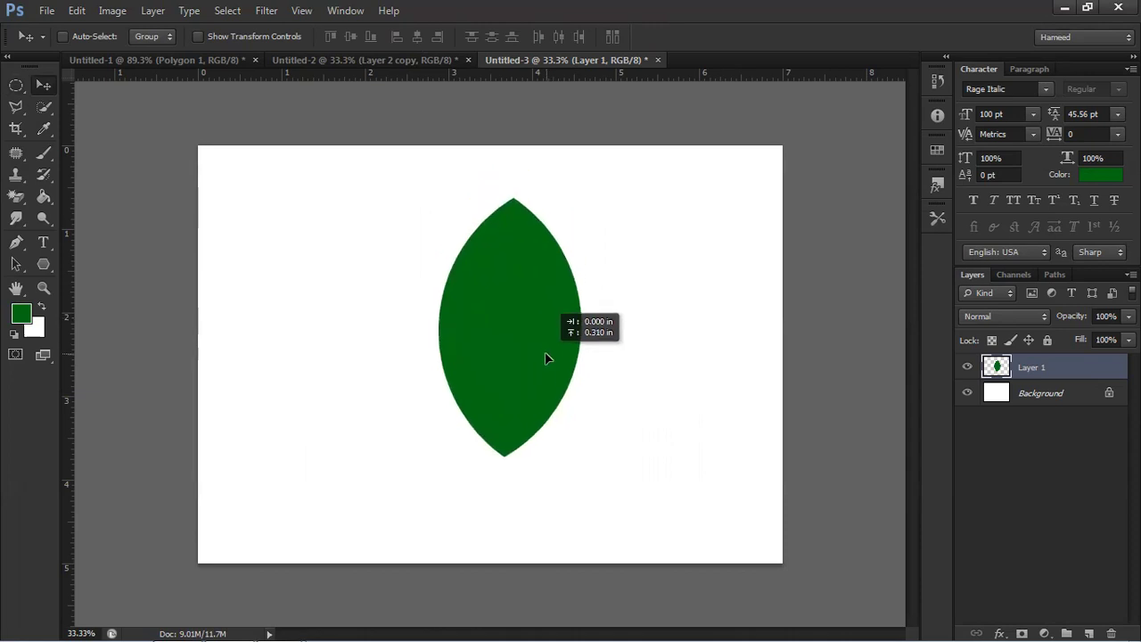
right_click(1030, 369)
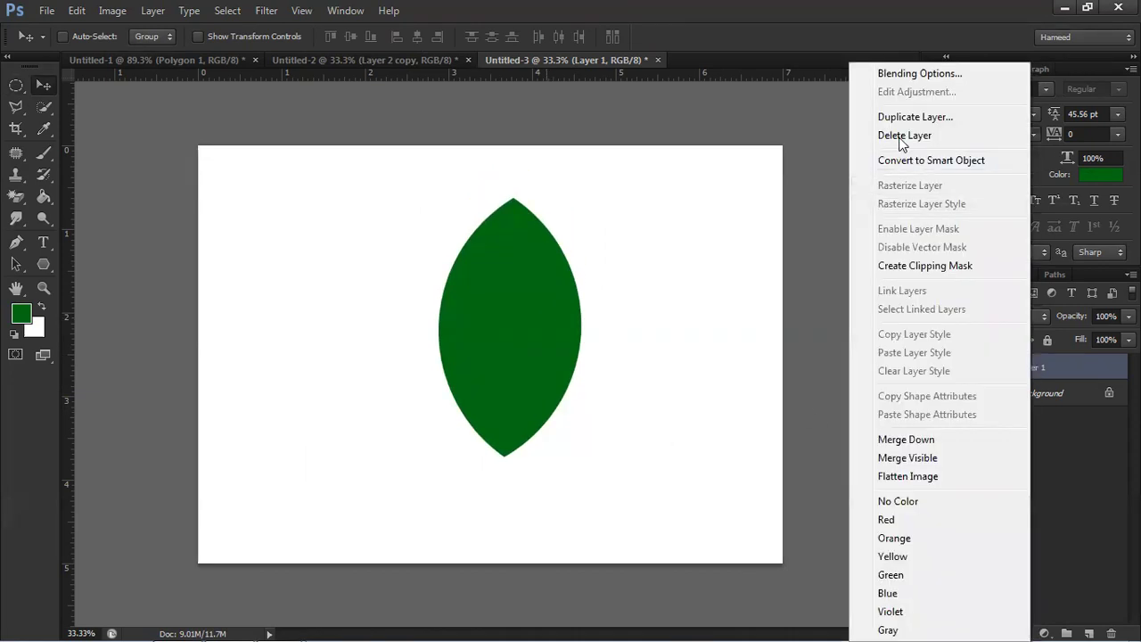
left_click(906, 118)
left_click(713, 187)
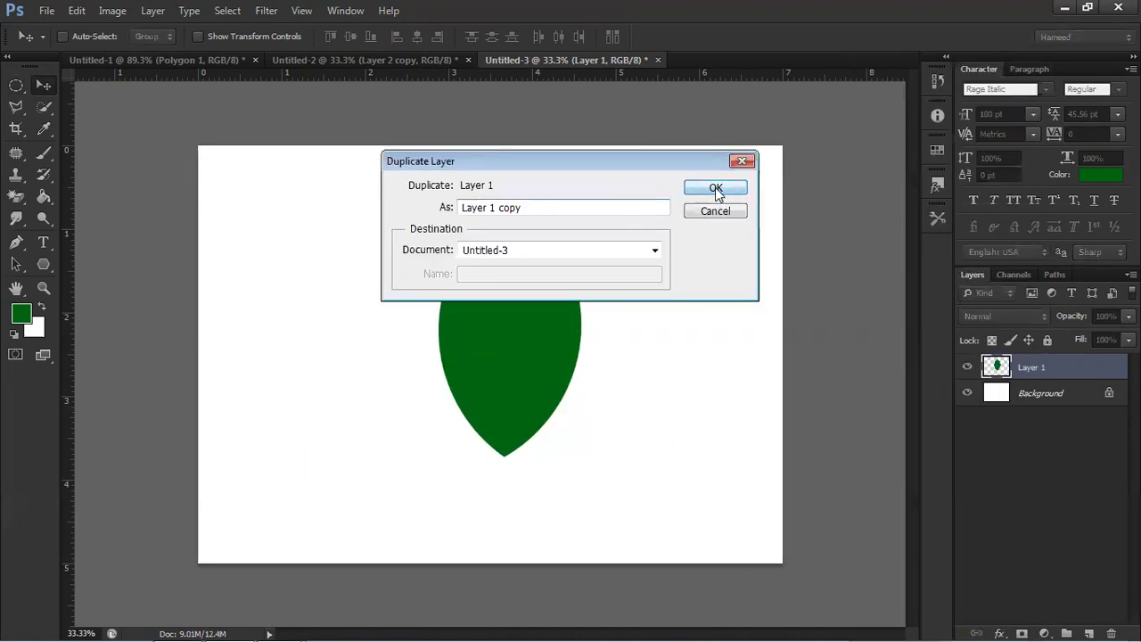
right_click(1052, 369)
left_click(905, 118)
left_click(726, 190)
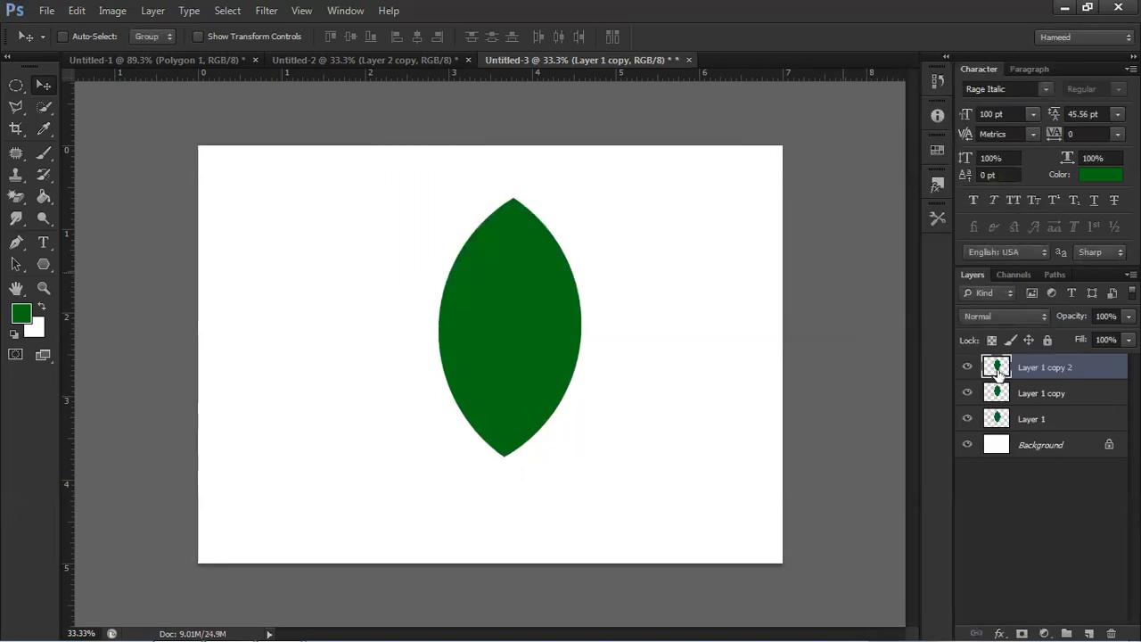
Rotate the leaf on Layer 1 copy about -42.74° around its bottom tip so it leans left.
left_click(1030, 399)
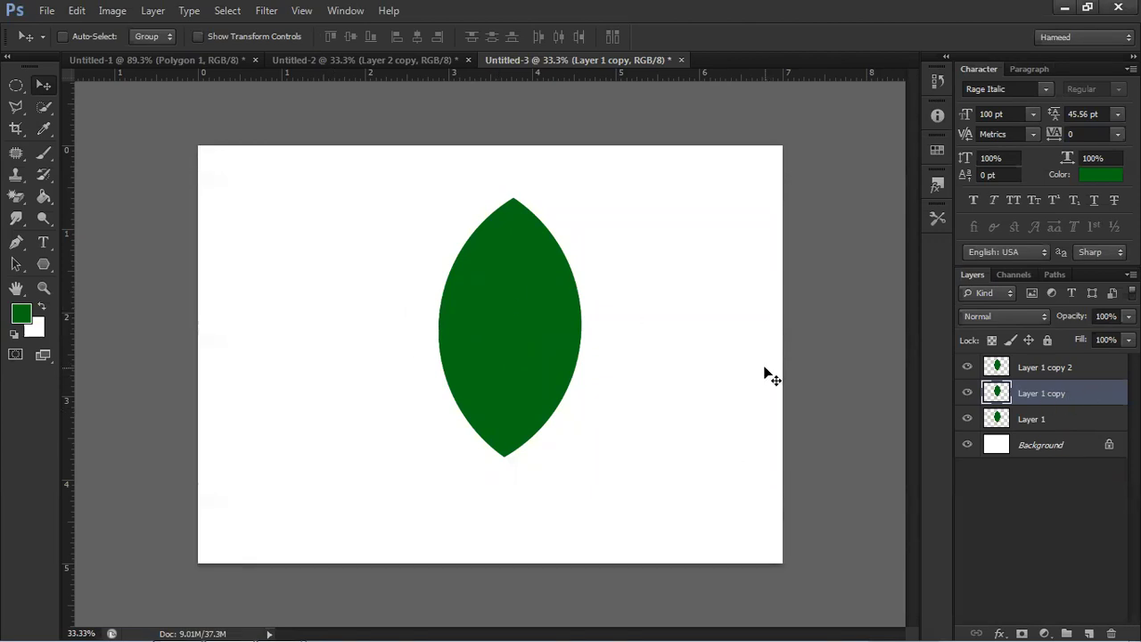
key("ctrl+t")
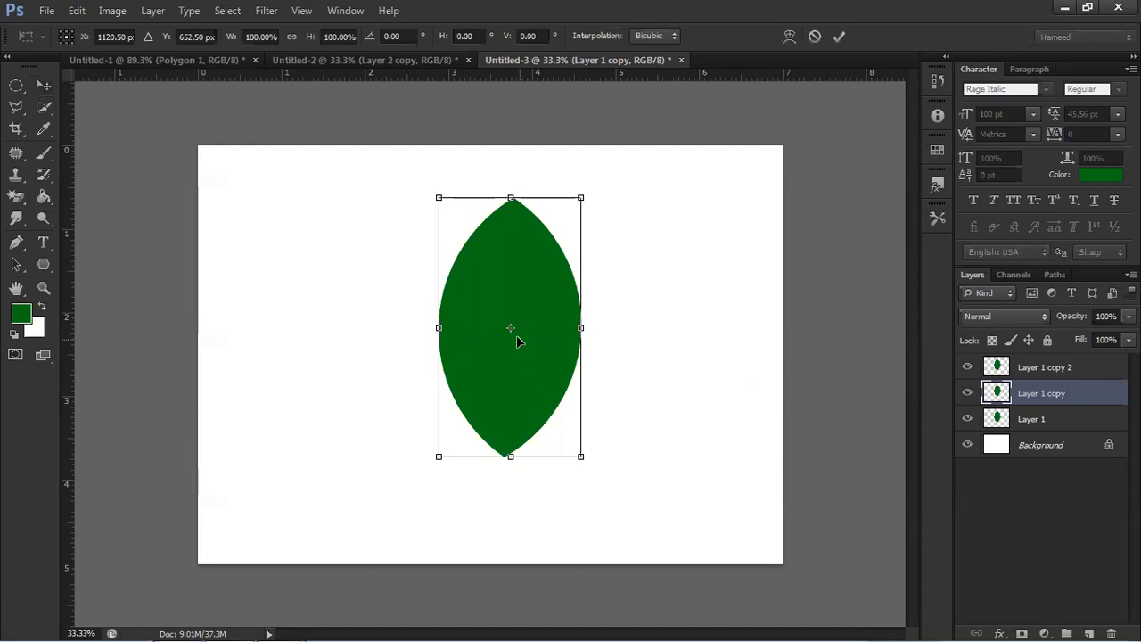
left_click_drag(511, 331, 502, 463)
left_click_drag(639, 208, 428, 187)
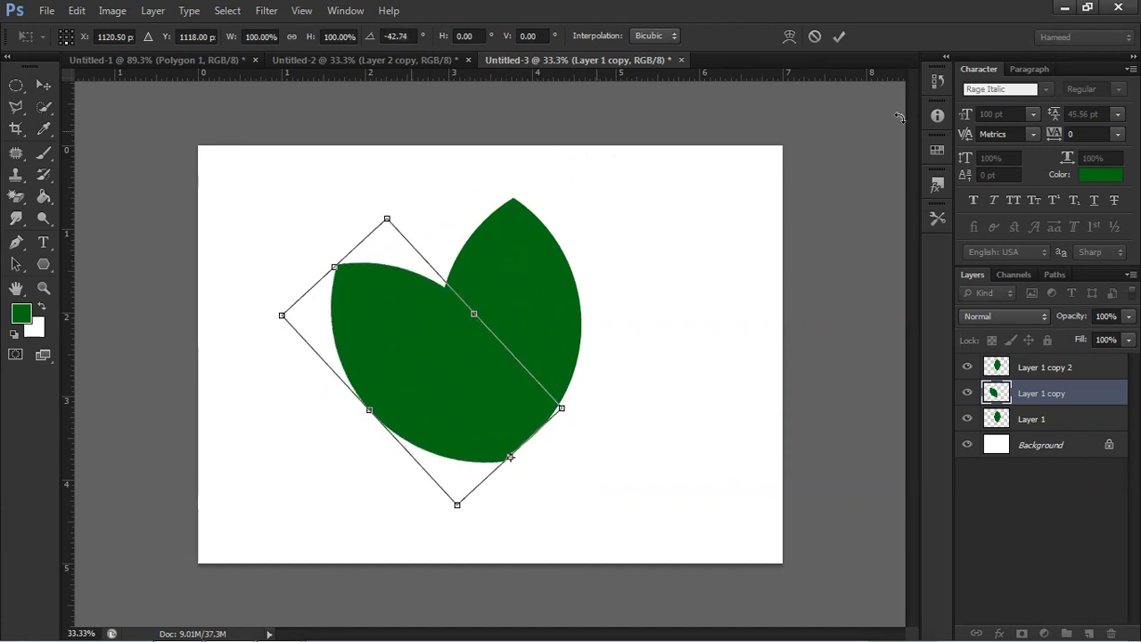
left_click(841, 36)
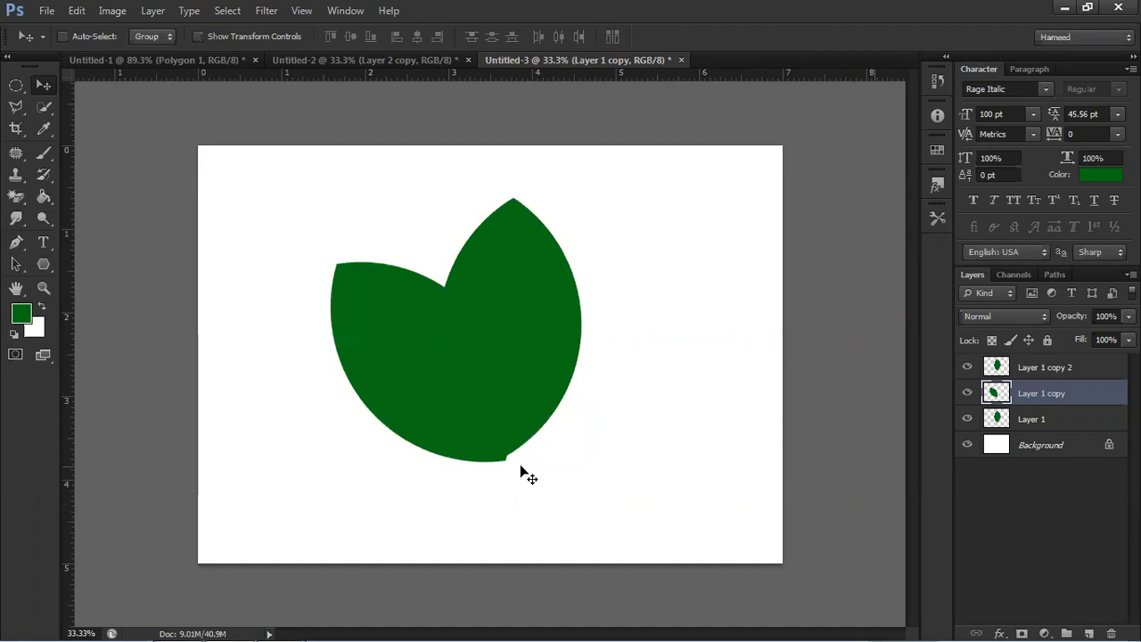
Nudge the left-leaning leaf vertically until its base lines up with the upright leaf's bottom tip.
key("Up")
key("Up")
key("Up")
key("Up")
key("Up")
key("Up")
key("Up")
key("Up")
key("Up")
key("Up")
key("Up")
key("Up")
key("Up")
key("Up")
key("Up")
key("Up")
key("Up")
key("Up")
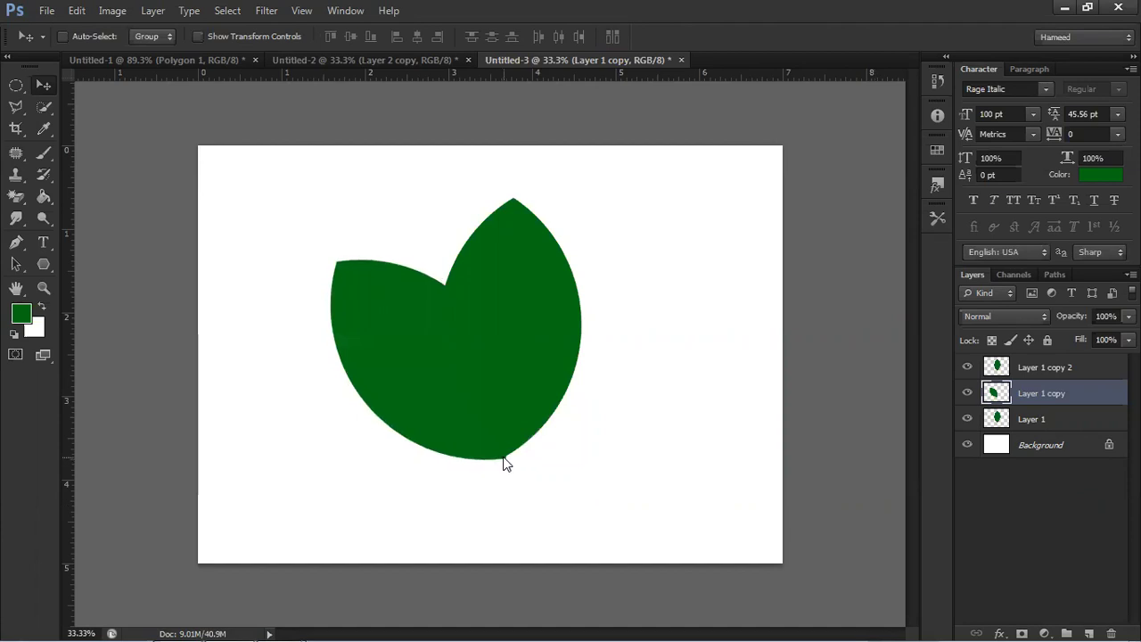
key("Down")
key("Down")
key("Down")
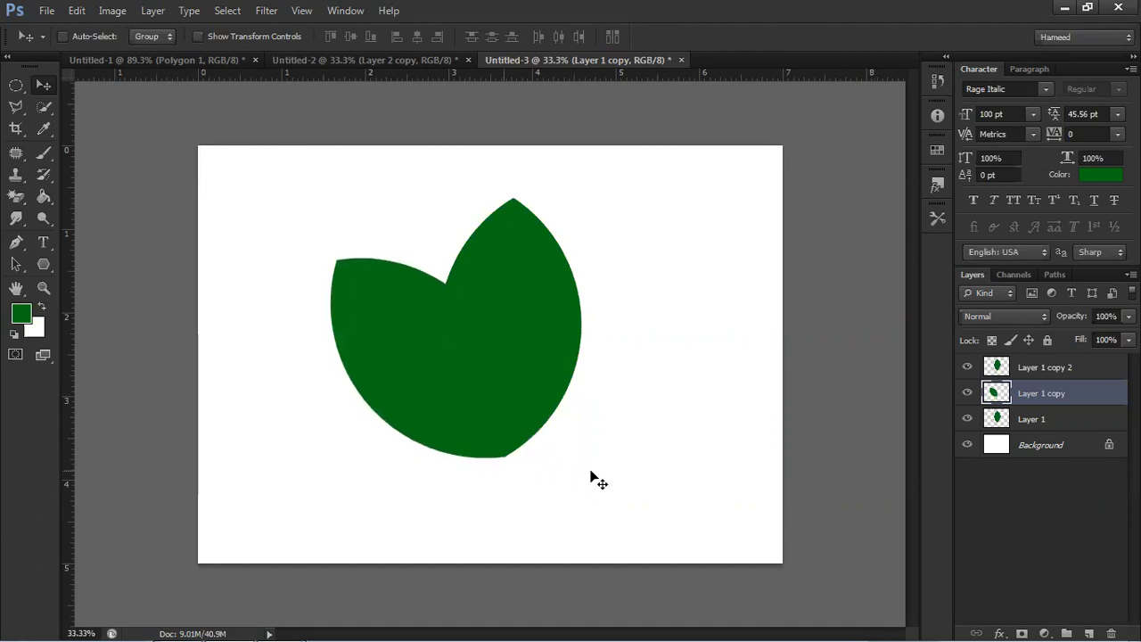
Rotate the leaf on Layer 1 copy 2 about 36.58° around its bottom tip so it leans right.
left_click(1054, 374)
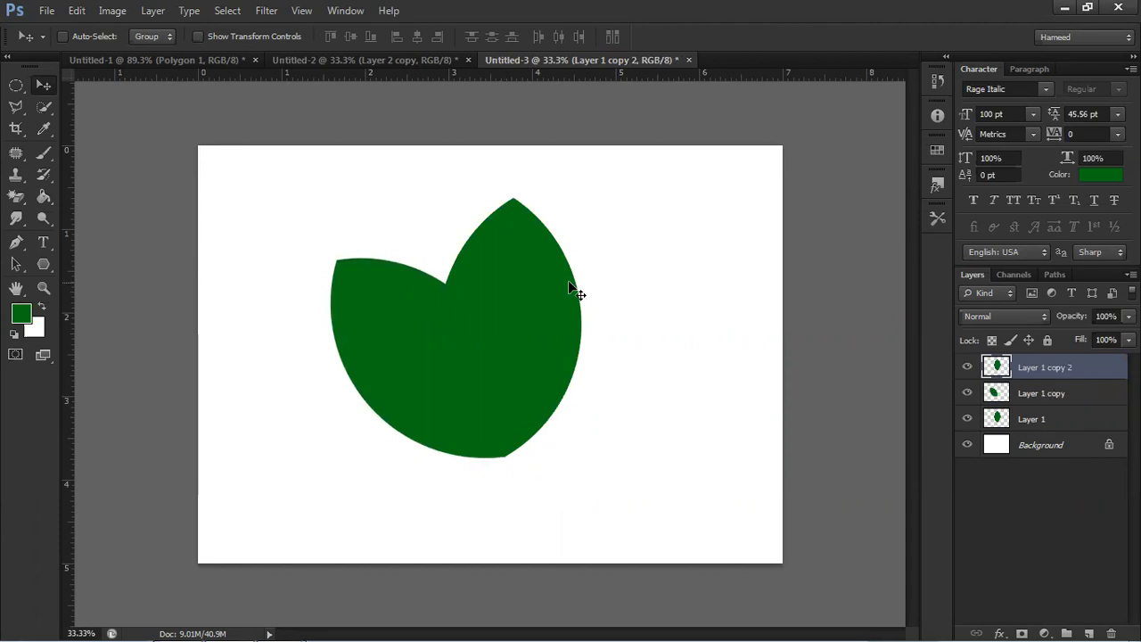
key("ctrl+t")
left_click_drag(512, 331, 501, 458)
left_click_drag(615, 205, 766, 312)
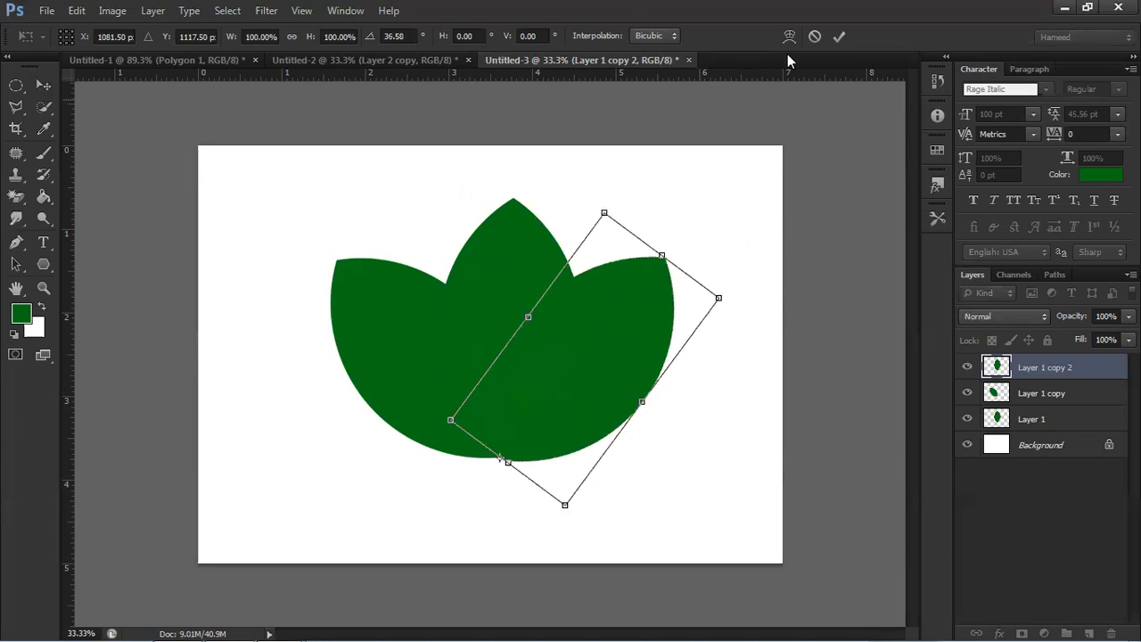
left_click(839, 37)
Nudge the right-leaning leaf up slightly and rotate it about 1.7° further clockwise to match the left leaf.
key("Up")
key("Up")
key("Up")
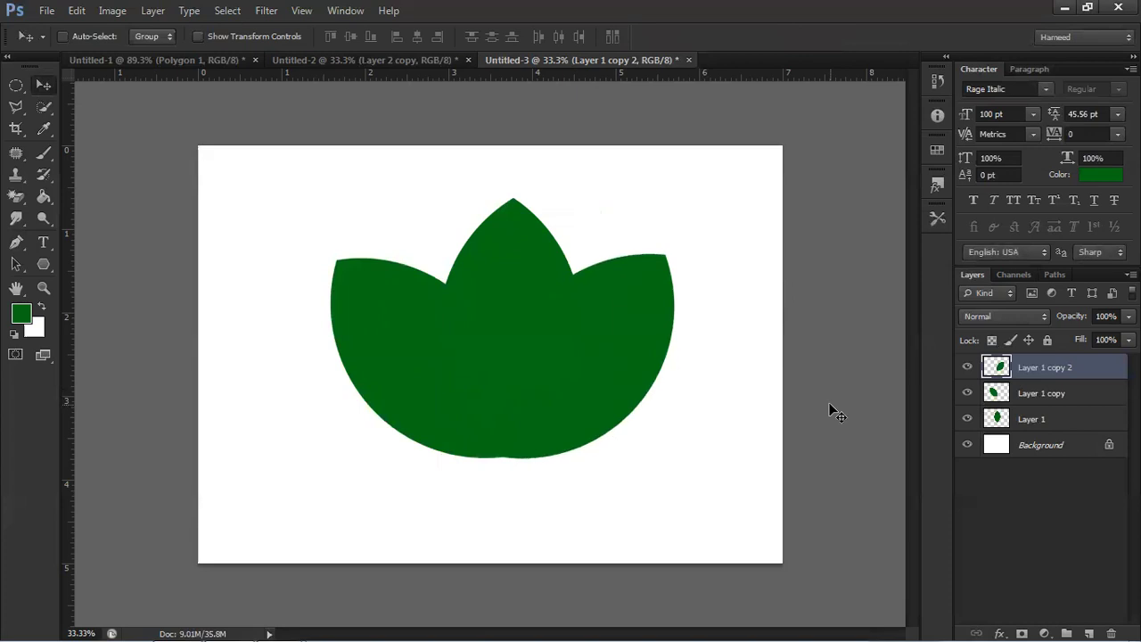
key("ctrl+t")
left_click_drag(695, 241, 700, 244)
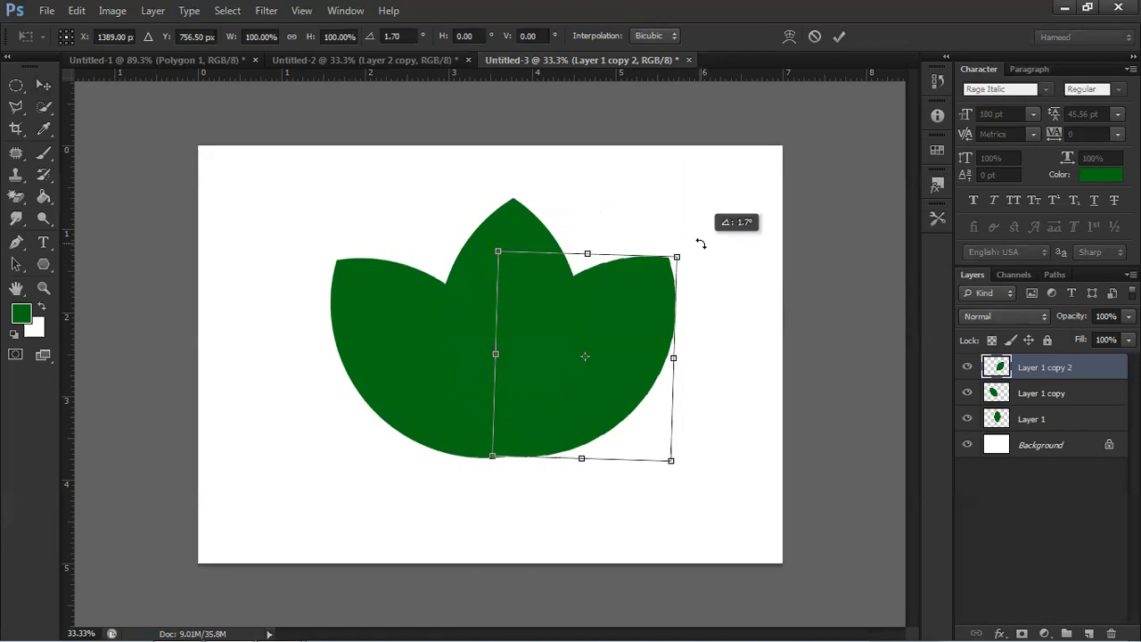
key("Return")
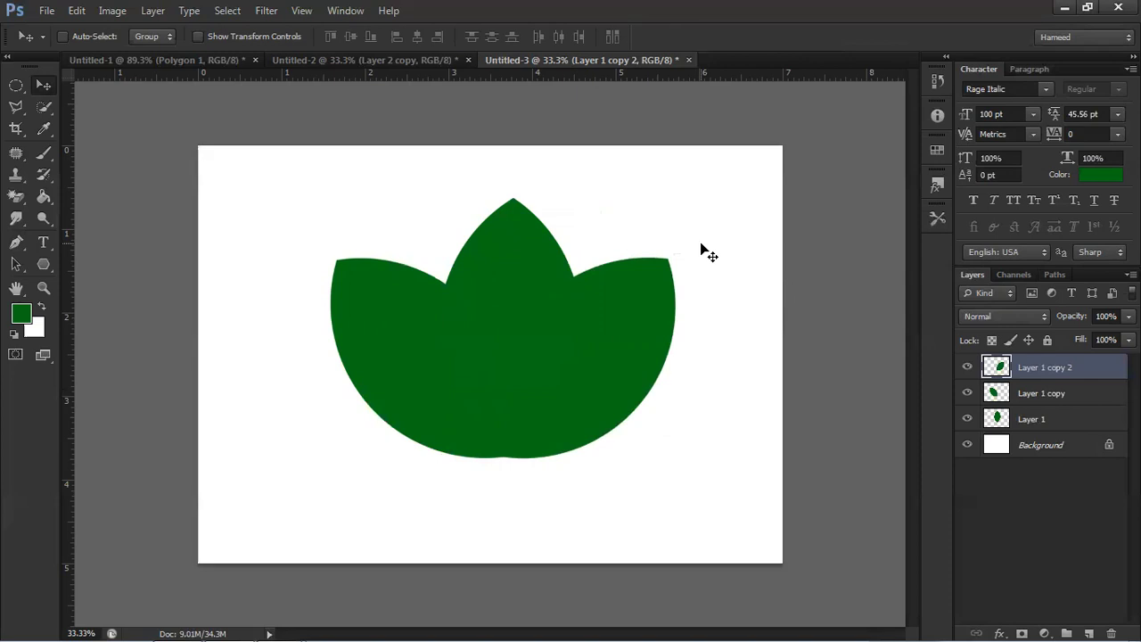
Select all three leaf layers together and duplicate them.
left_click(1035, 419, "shift")
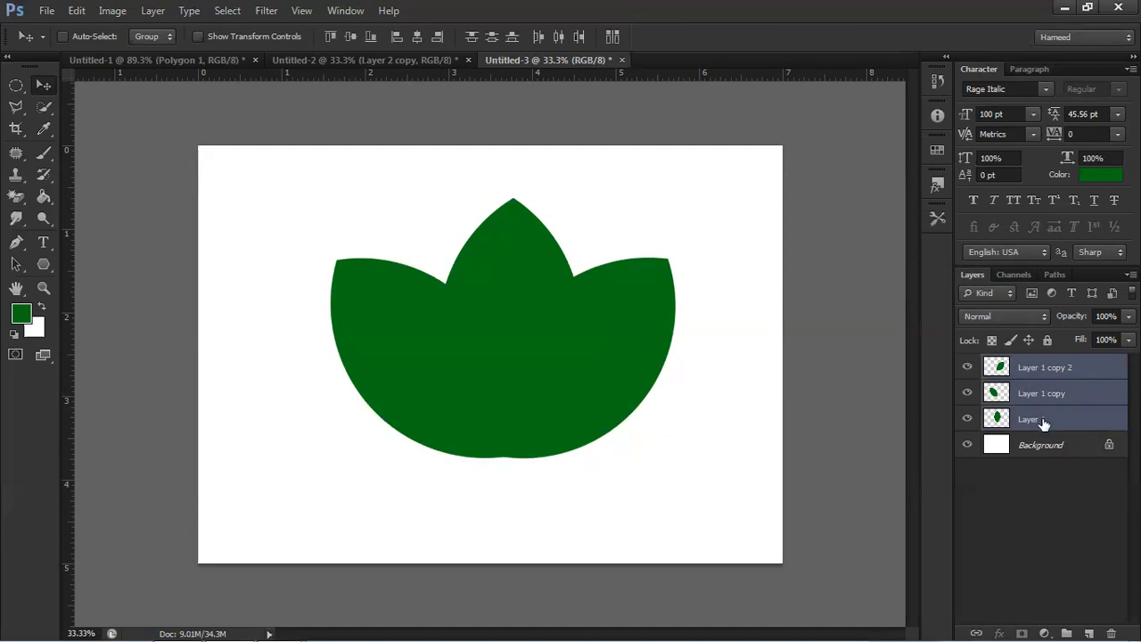
left_click(1044, 370)
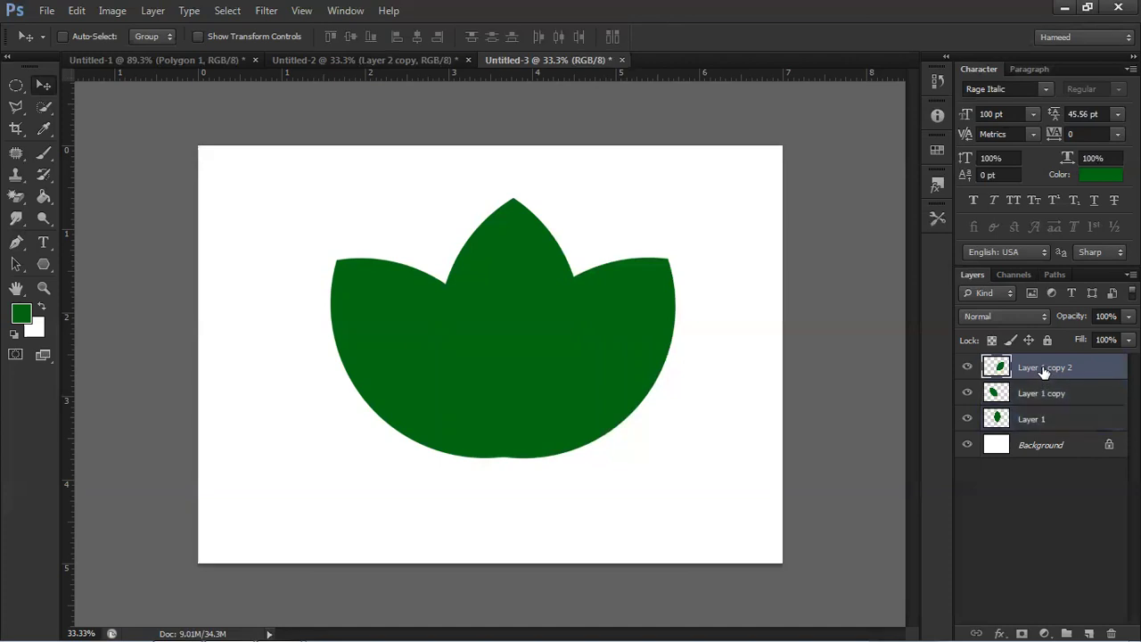
left_click(1044, 429, "shift")
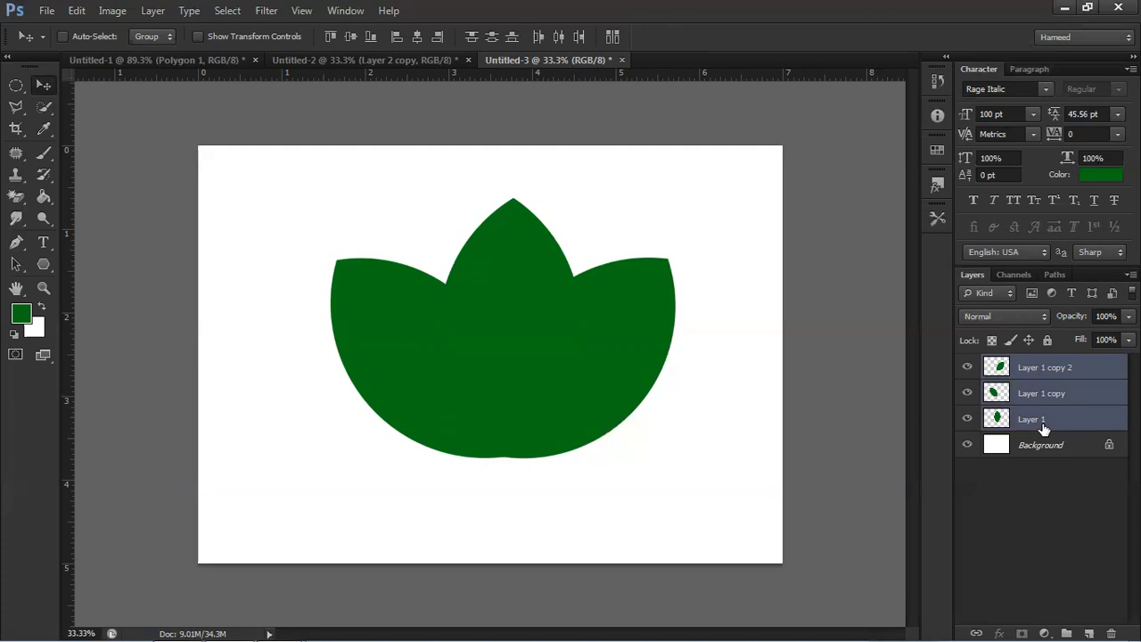
right_click(1043, 423)
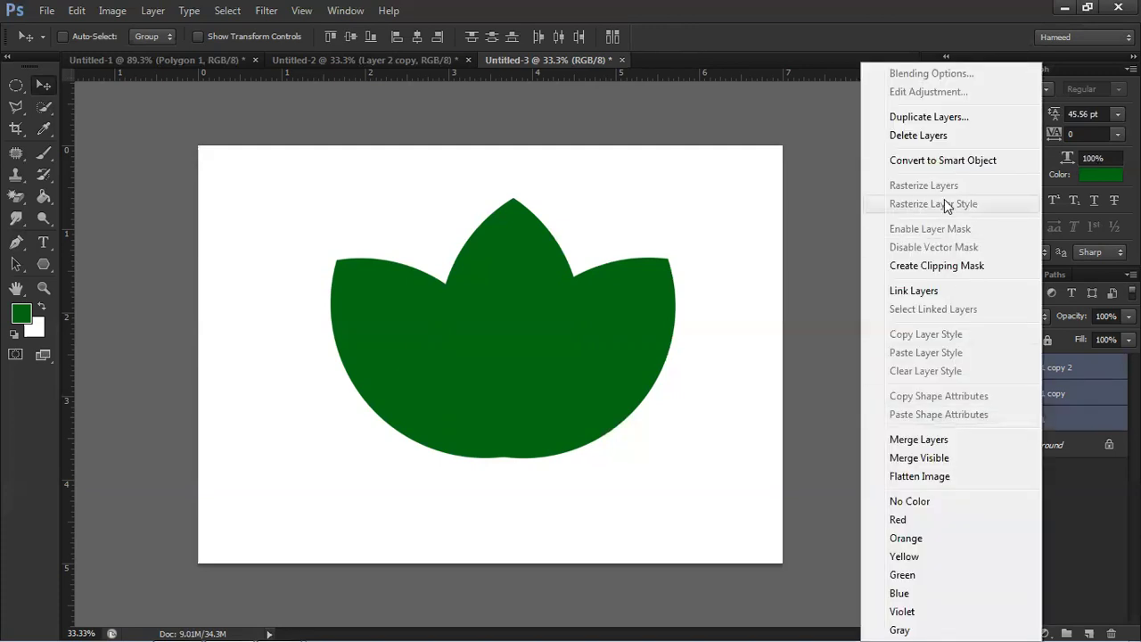
left_click(924, 119)
left_click(722, 188)
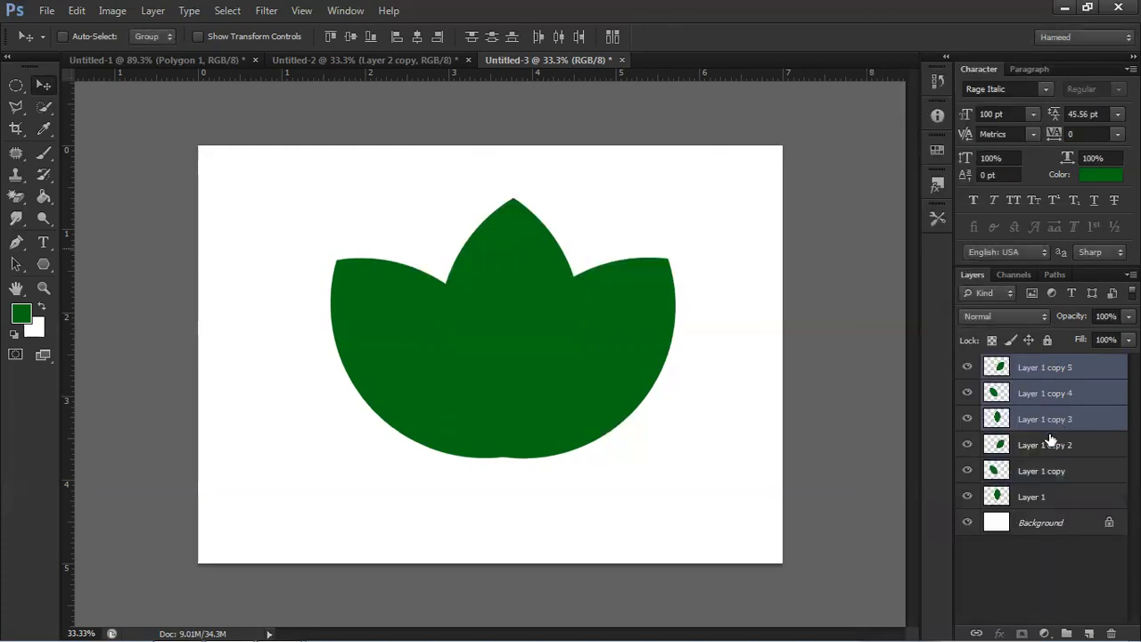
Hide the three original leaf layers: Layer 1, Layer 1 copy, and Layer 1 copy 2.
mouse_move(564, 388)
left_mouse_down()
mouse_move(341, 544)
mouse_move(334, 594)
mouse_move(815, 415)
mouse_move(900, 504)
mouse_move(622, 497)
mouse_move(624, 453)
mouse_move(642, 453)
mouse_move(570, 415)
mouse_move(565, 399)
left_mouse_up()
left_click(968, 444)
left_click(968, 496)
Lock the transparent pixels on Layer 1 copy 3, Layer 1 copy 4, and Layer 1 copy 5.
left_click(1038, 419)
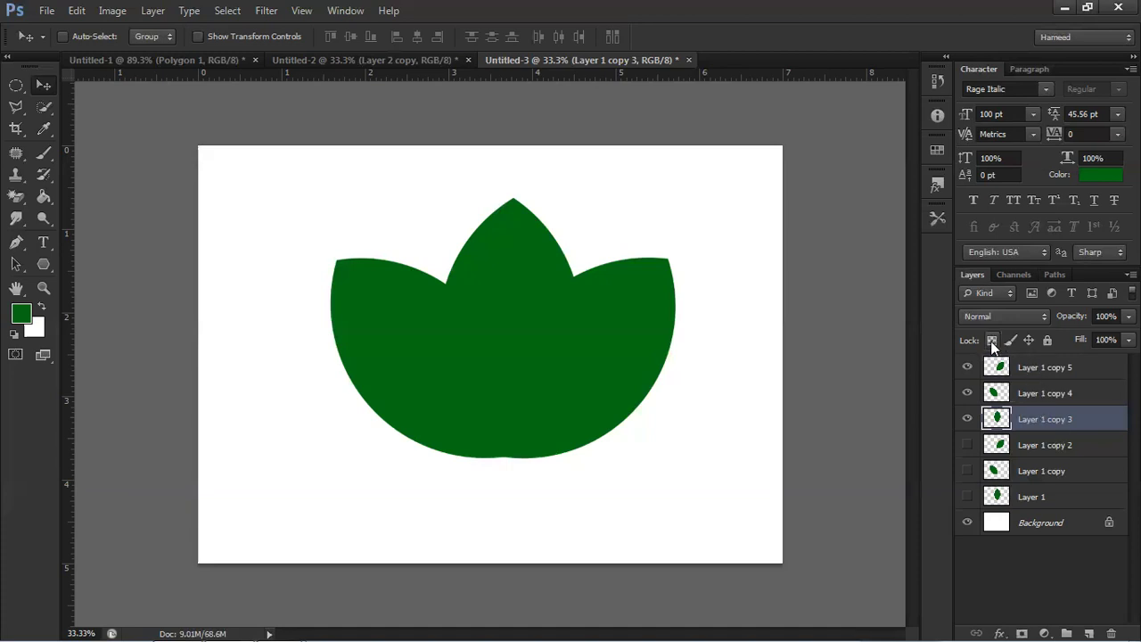
left_click(991, 340)
left_click(1005, 392)
left_click(993, 340)
left_click(1007, 369)
left_click(993, 339)
Set the foreground color to bright green and fill the leaves on Layer 1 copy 5, copy 4, and copy 3 with it.
left_click(21, 313)
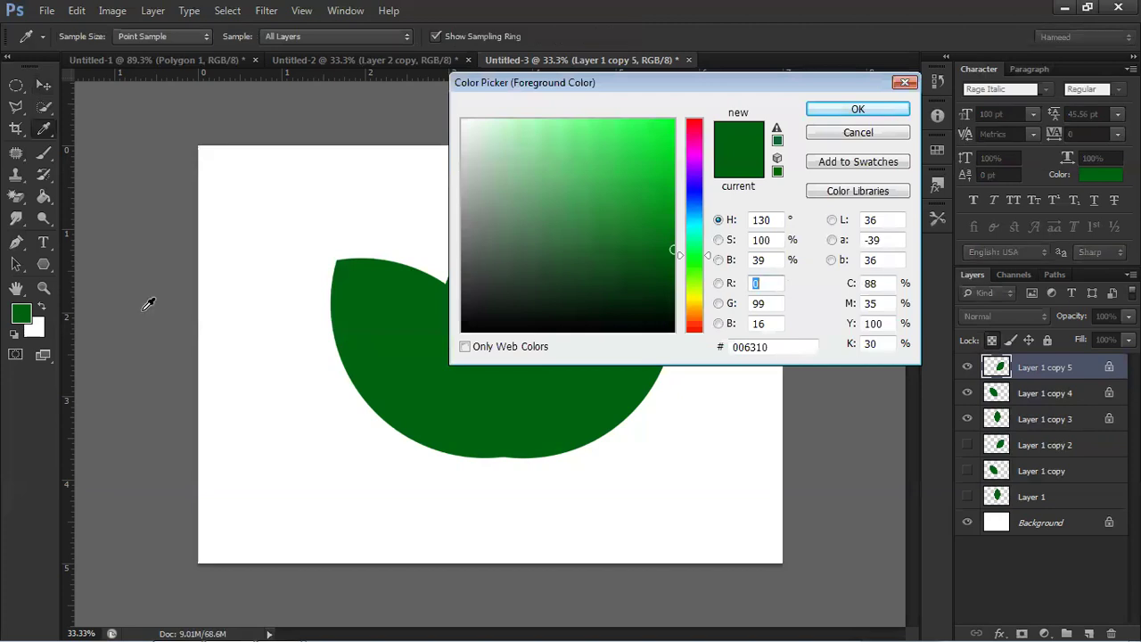
left_click_drag(634, 247, 729, 161)
left_click(857, 108)
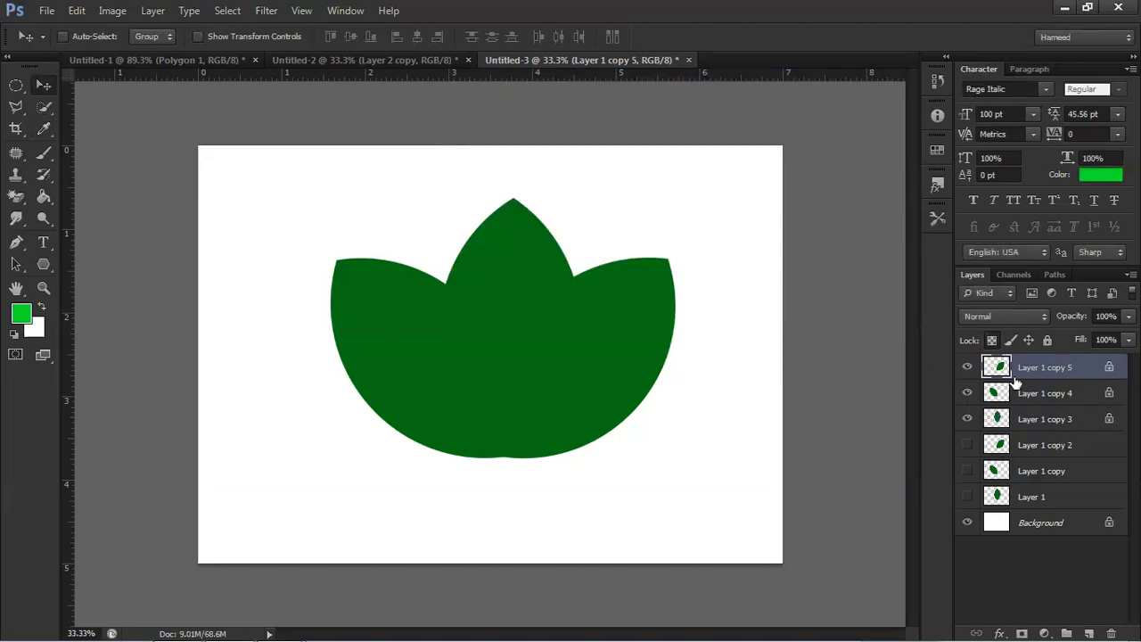
key("alt+BackSpace")
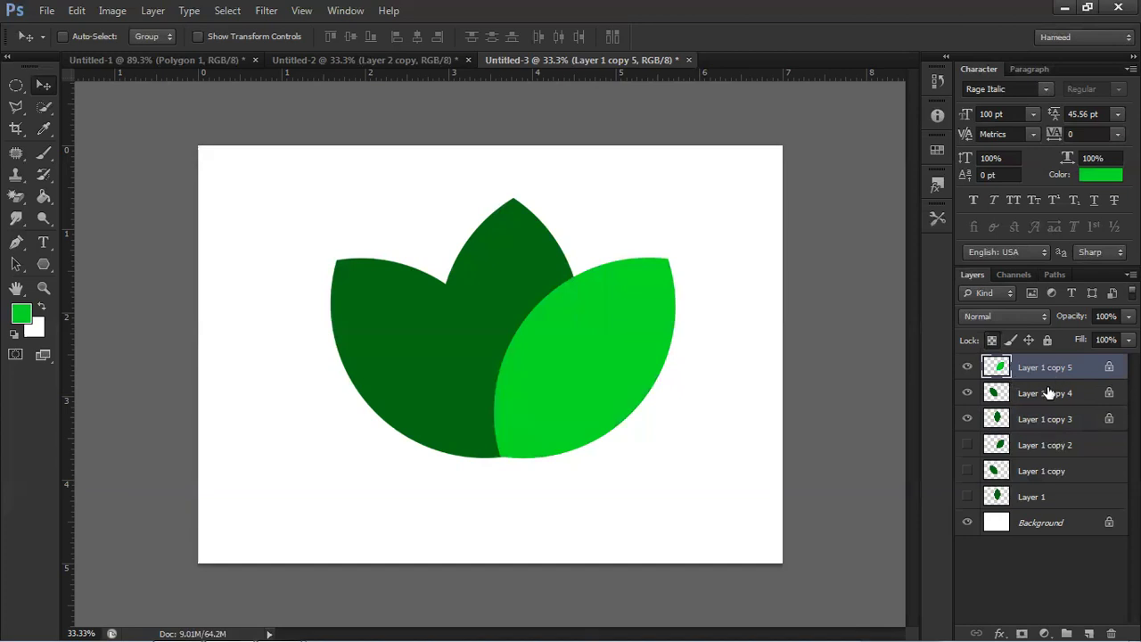
left_click(1048, 393)
key("alt+BackSpace")
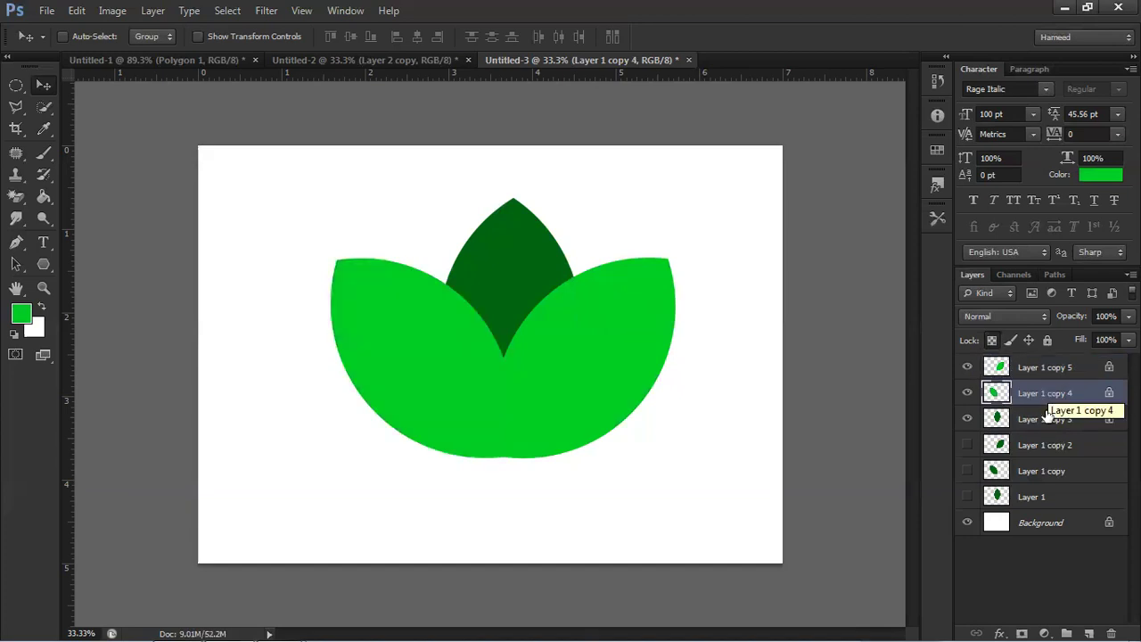
left_click(1050, 420)
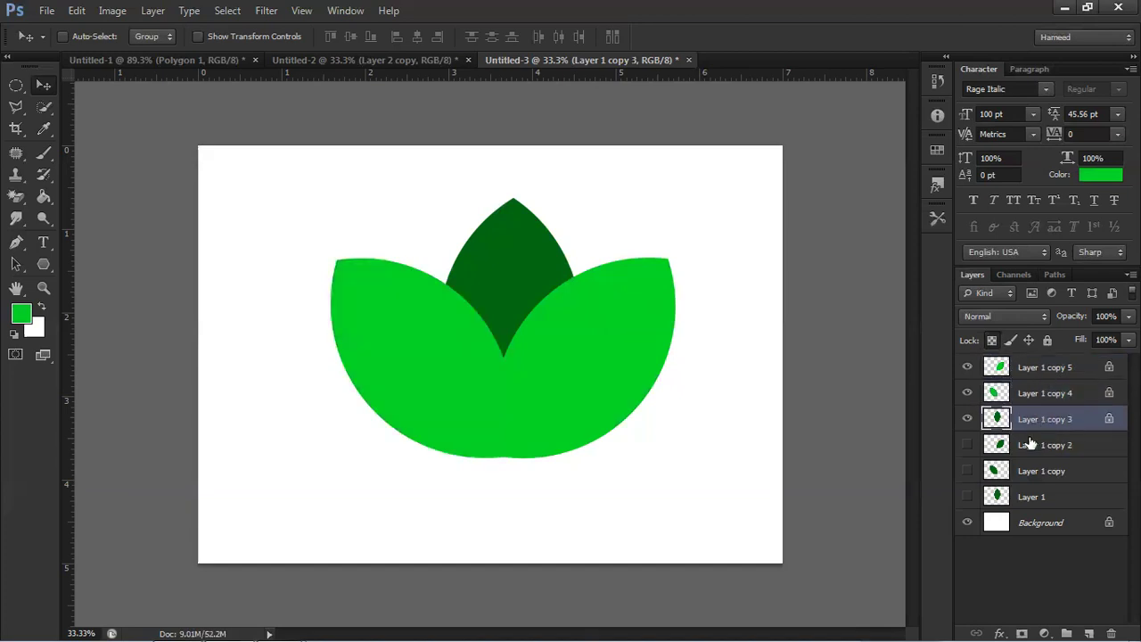
key("alt+BackSpace")
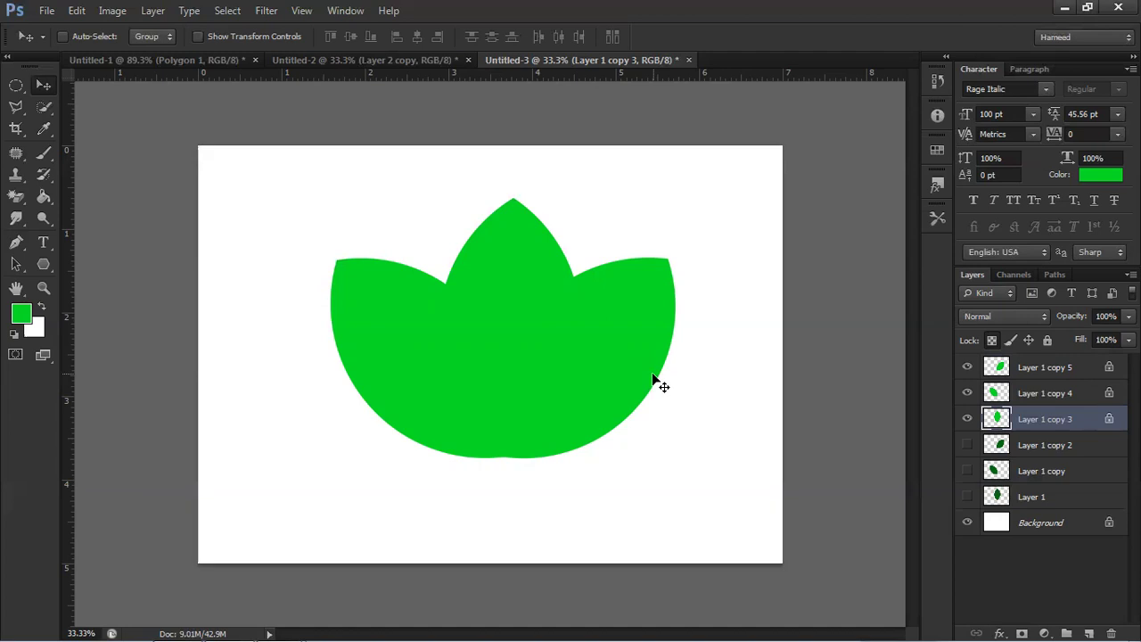
Hide the three bright green leaf layers and add a new empty layer above them.
left_click(968, 418)
left_click_drag(968, 392, 968, 366)
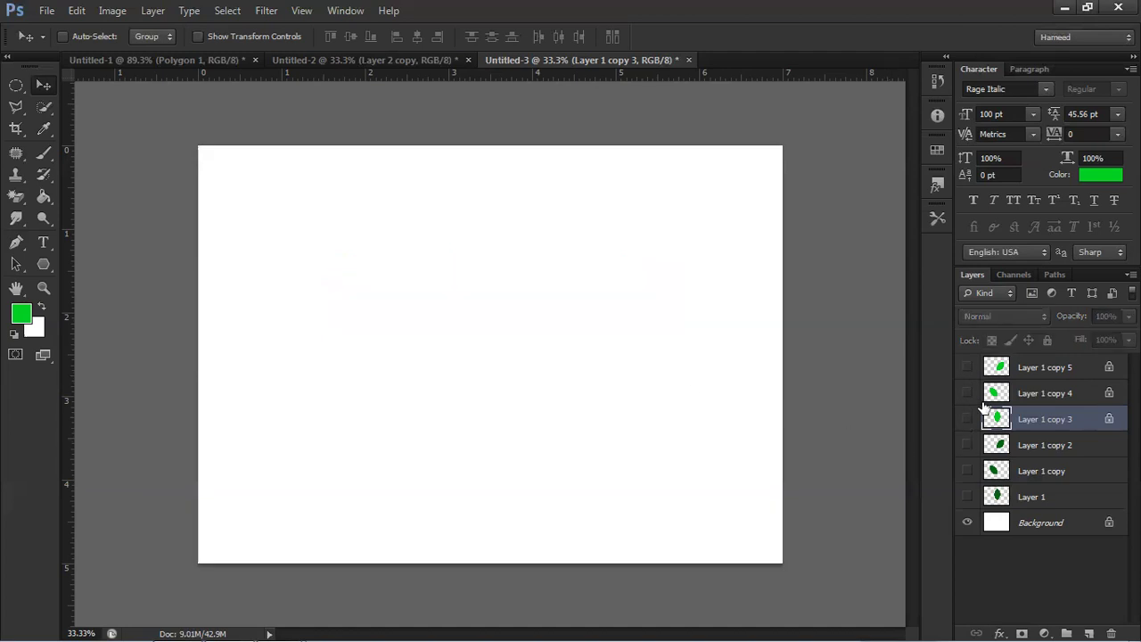
left_click(1027, 368)
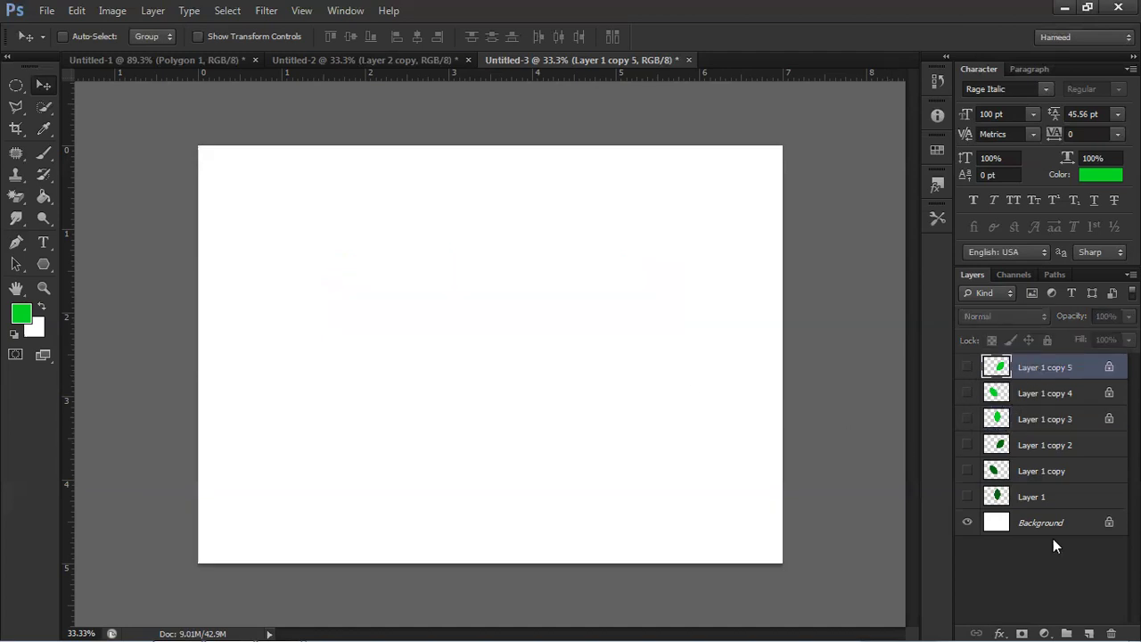
left_click(1089, 631)
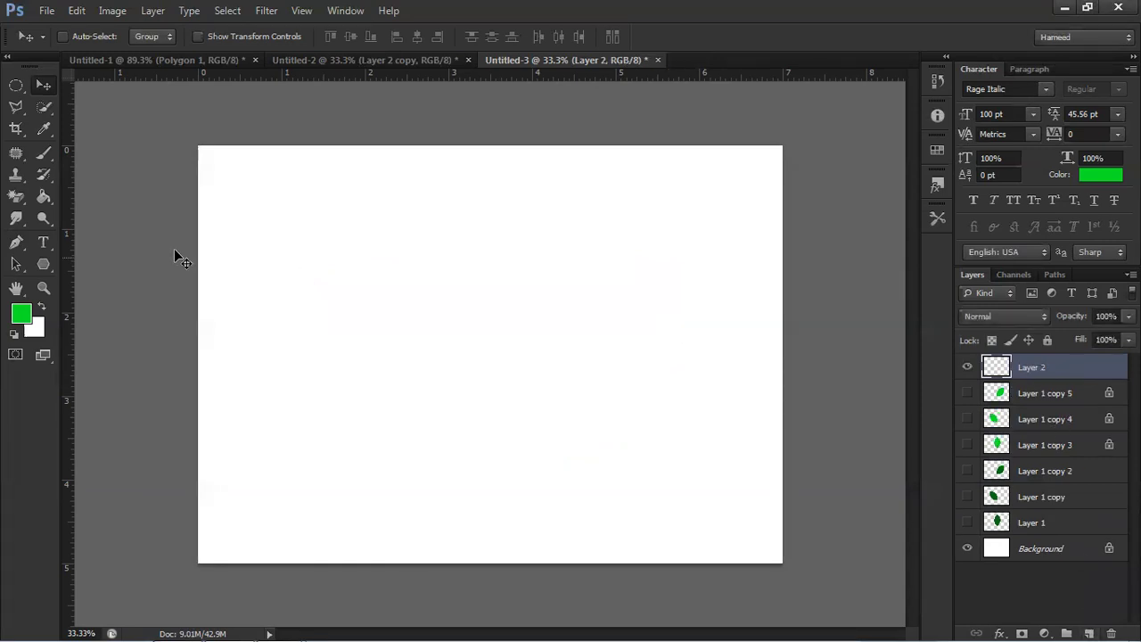
Draw a large circular selection in the middle of the canvas on Layer 2.
left_click(16, 86)
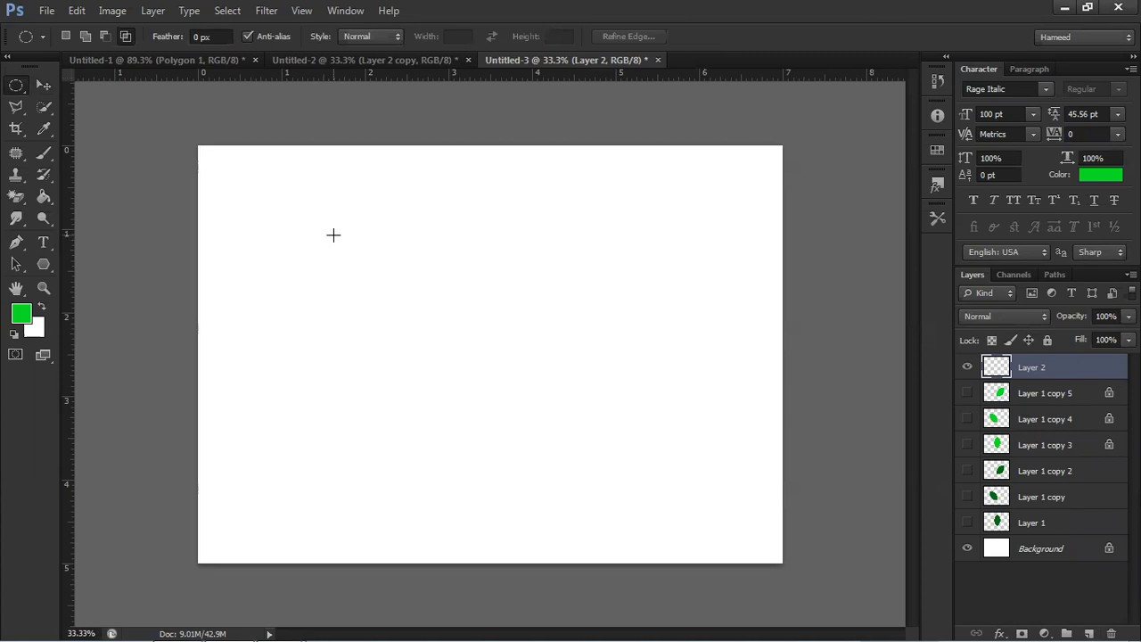
left_click_drag(332, 217, 629, 491)
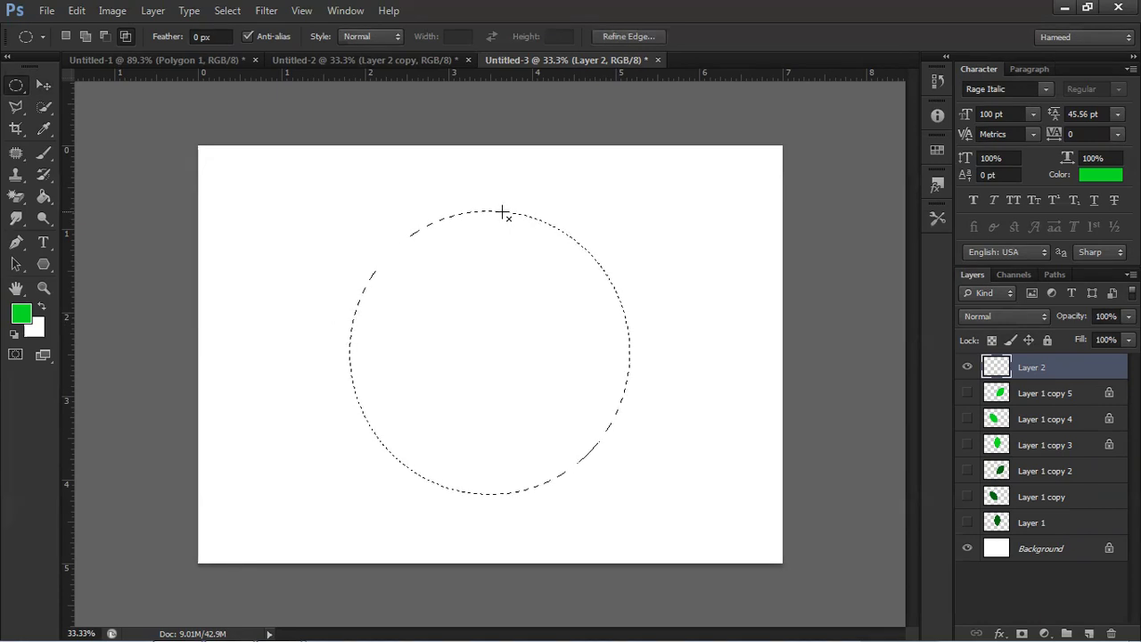
left_click(46, 10)
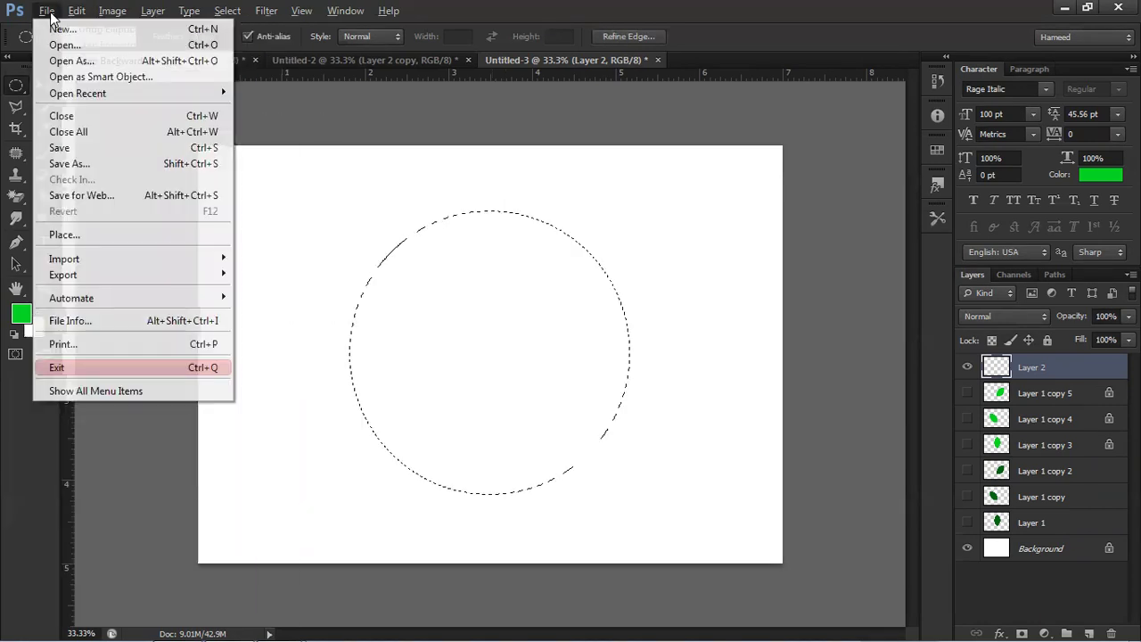
mouse_move(76, 10)
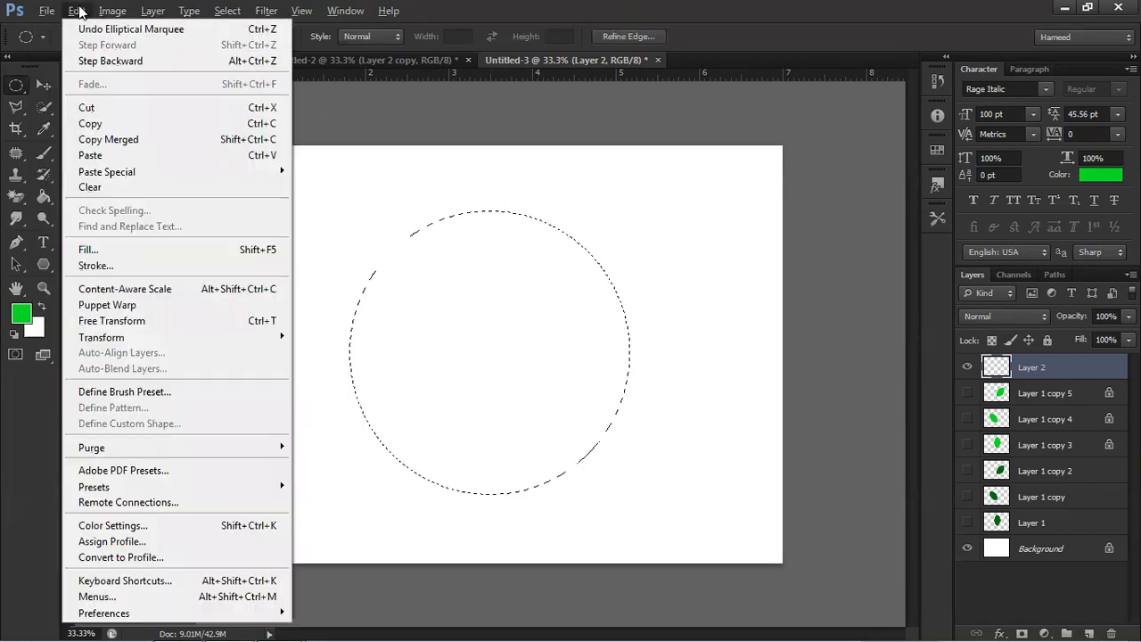
left_click(119, 249)
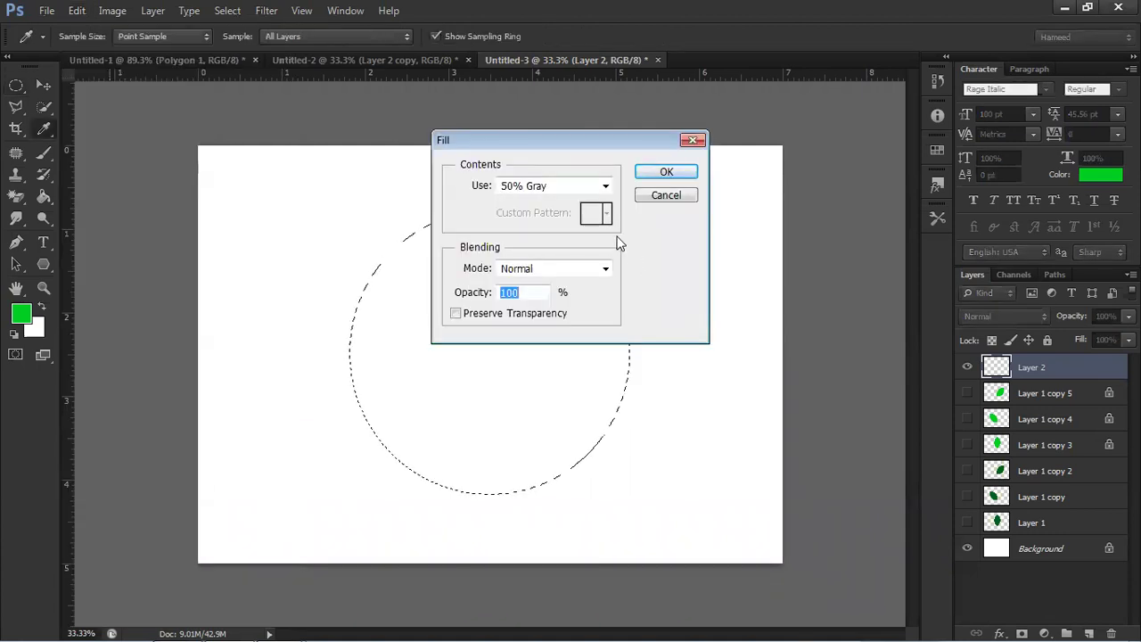
left_click(666, 194)
key("m")
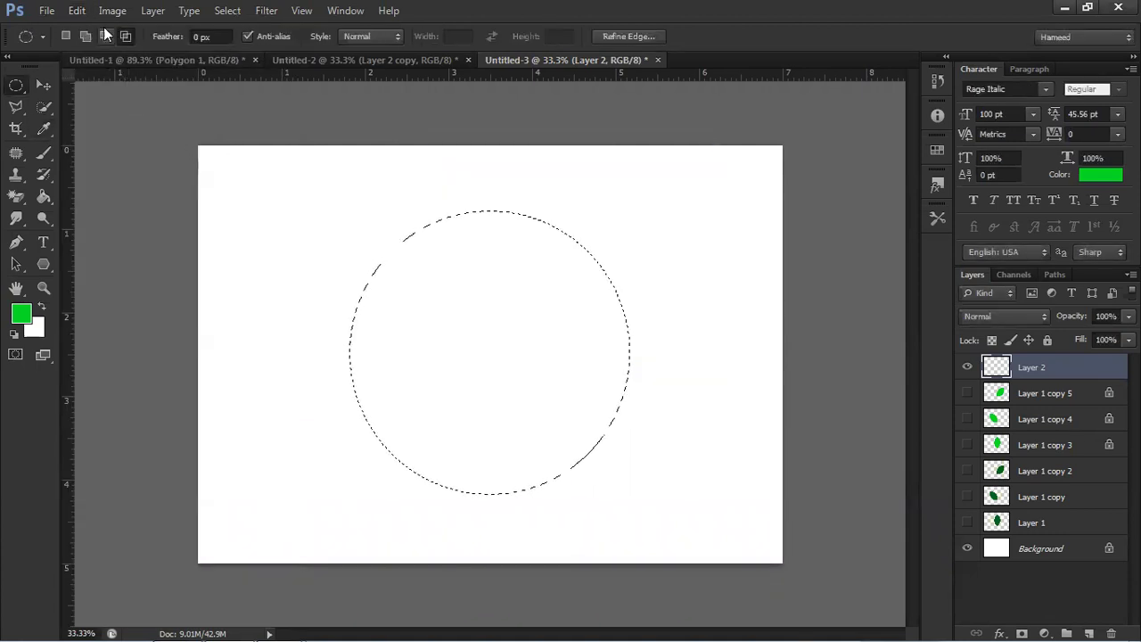
Stroke the circular selection with a 2 px black line centered on its edge, and deselect it.
left_click(77, 10)
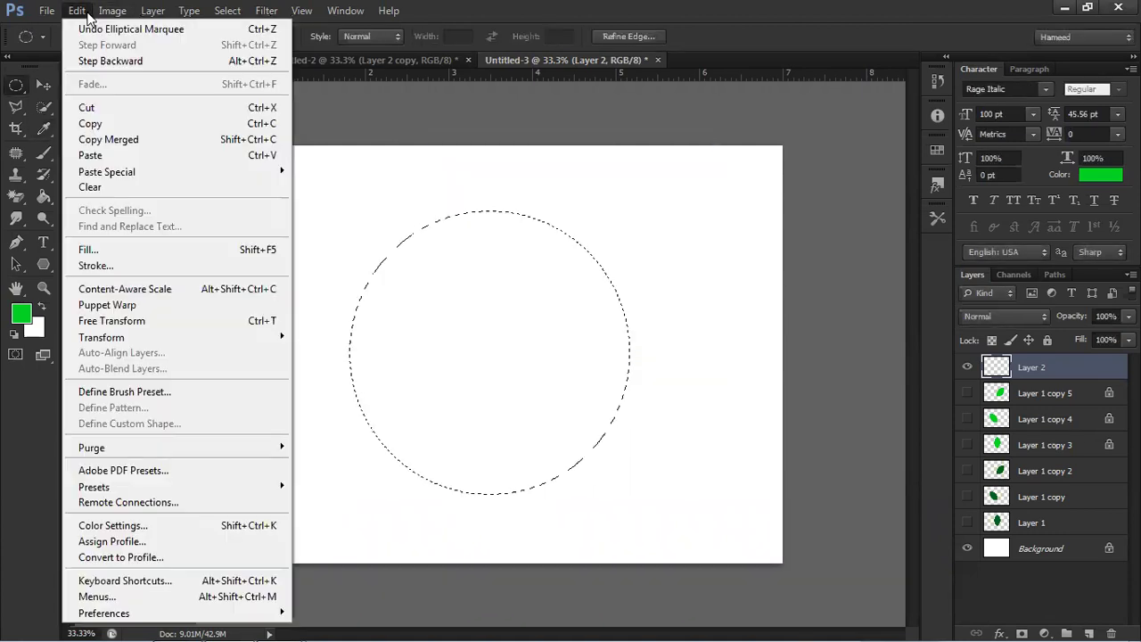
left_click(118, 265)
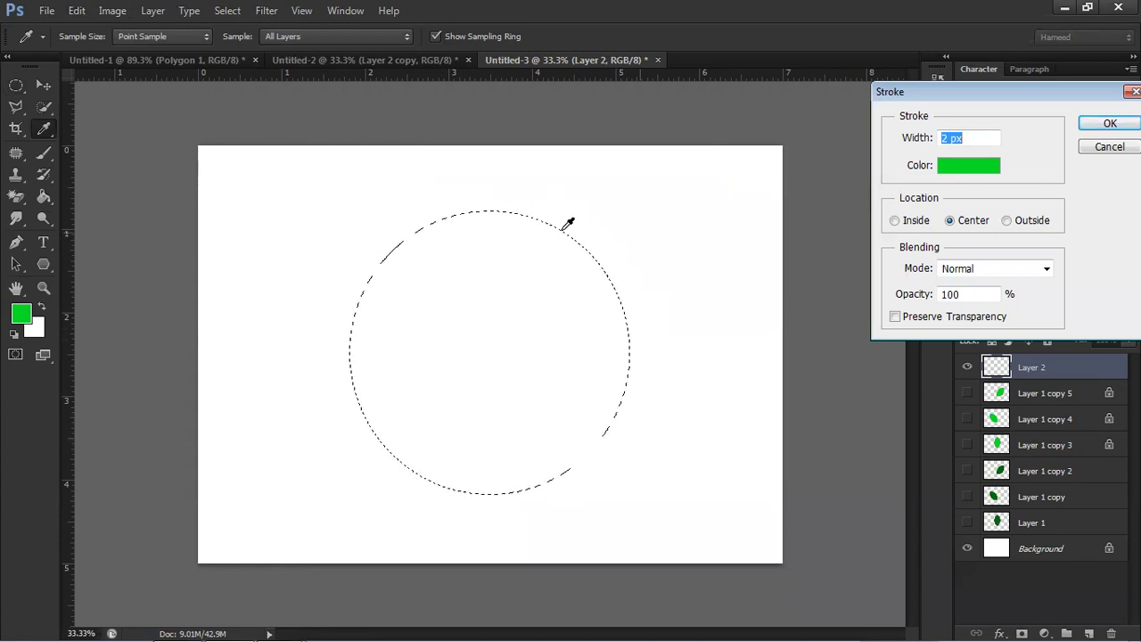
left_click(977, 164)
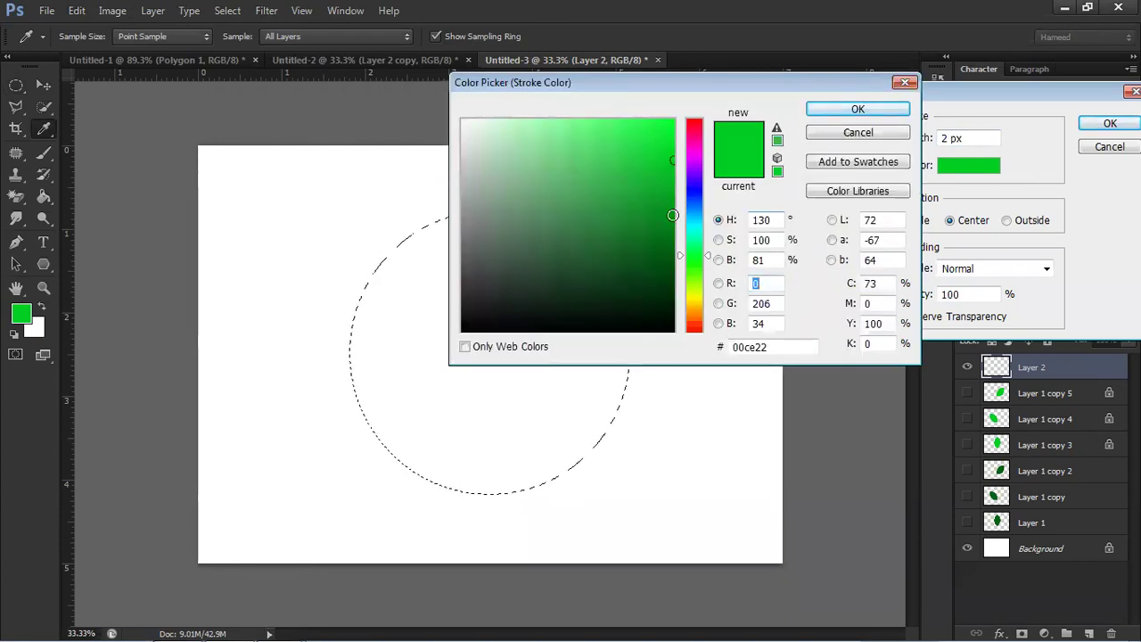
left_click_drag(664, 207, 764, 407)
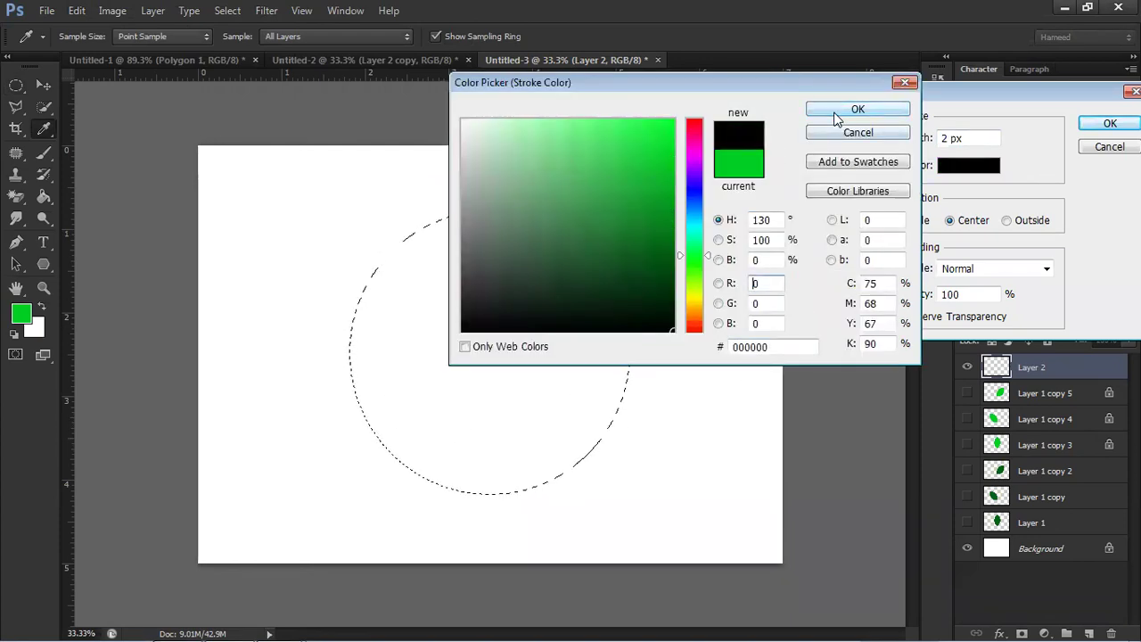
left_click(841, 110)
left_click(1097, 130)
key("m")
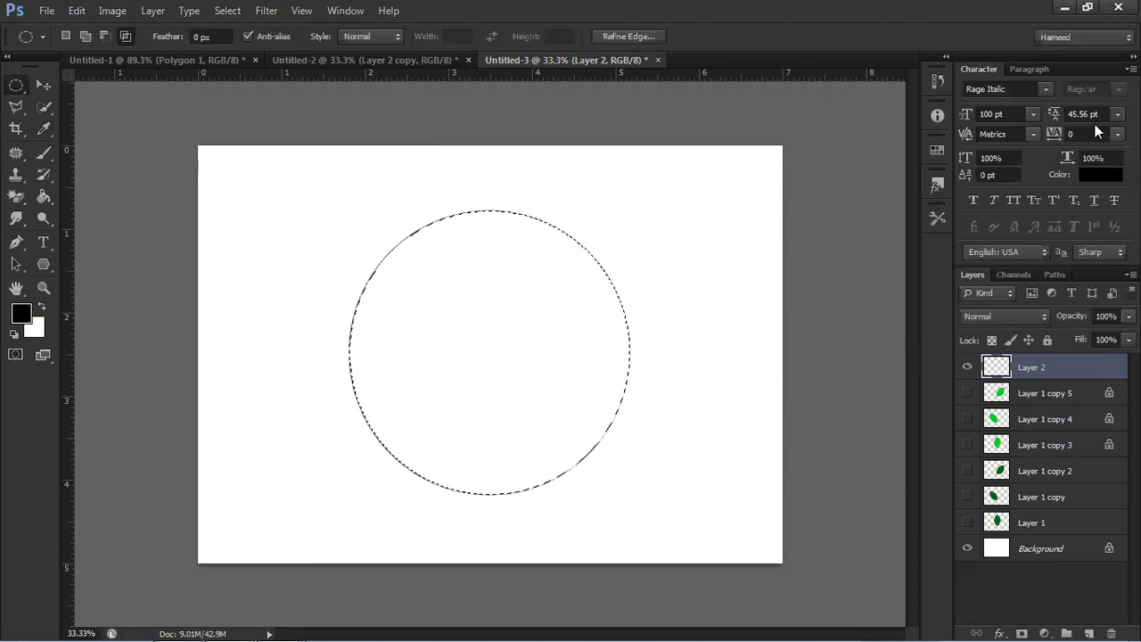
key("ctrl+d")
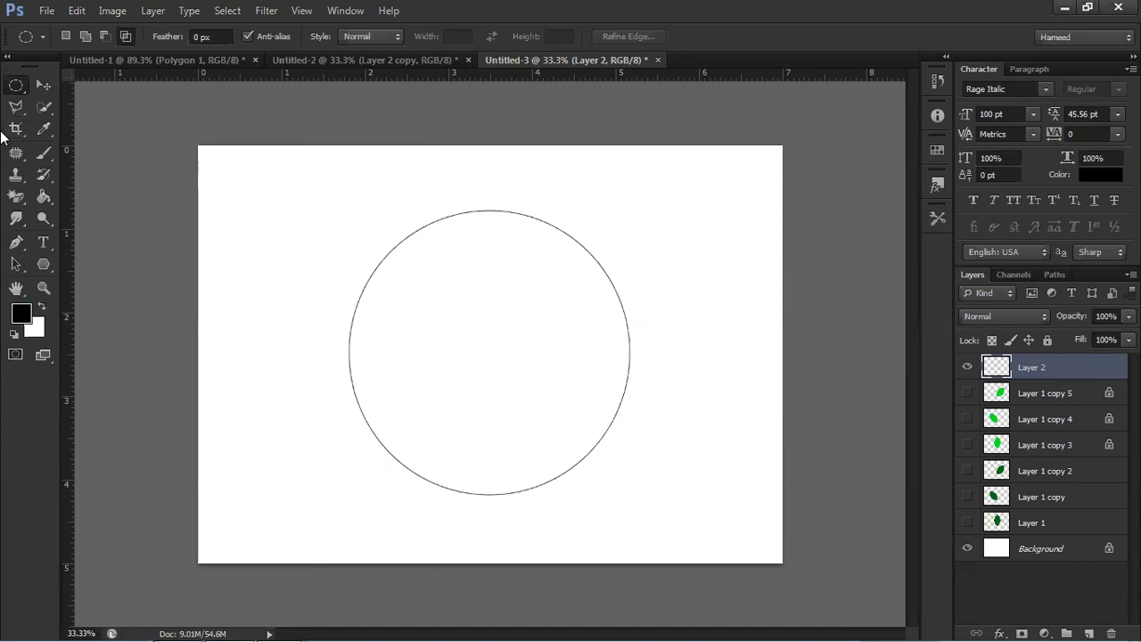
Draw a closed triangular selection over the circle with the Polygonal Lasso, with a horizontal base near the circle's lower edge.
left_click(18, 107)
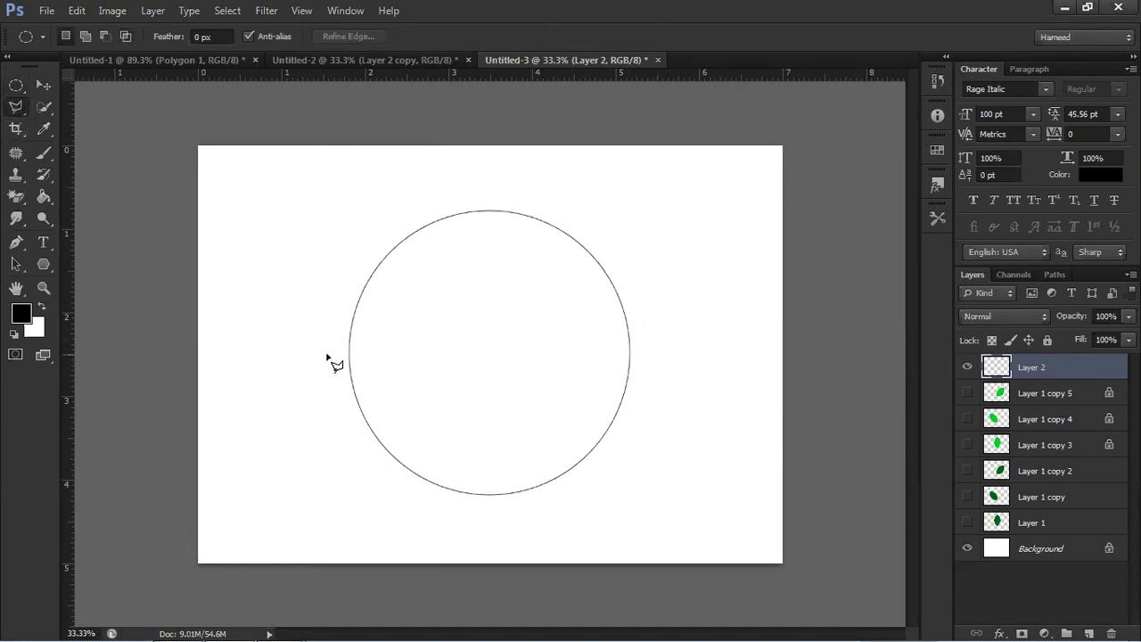
left_click(334, 468)
left_click(650, 468)
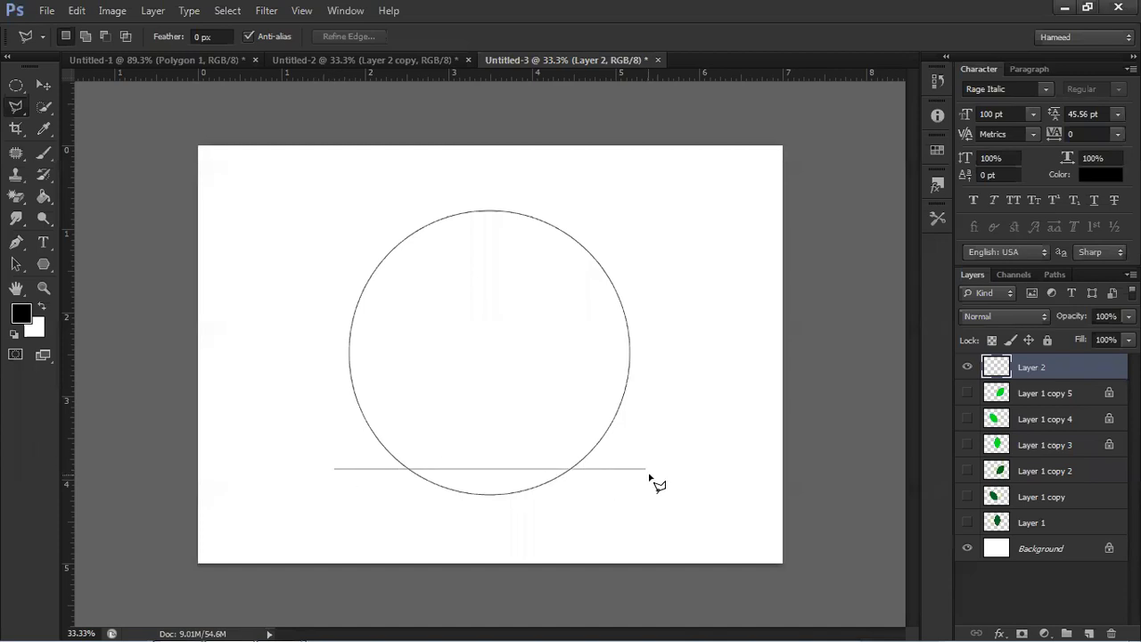
left_click(498, 196)
left_click(335, 468)
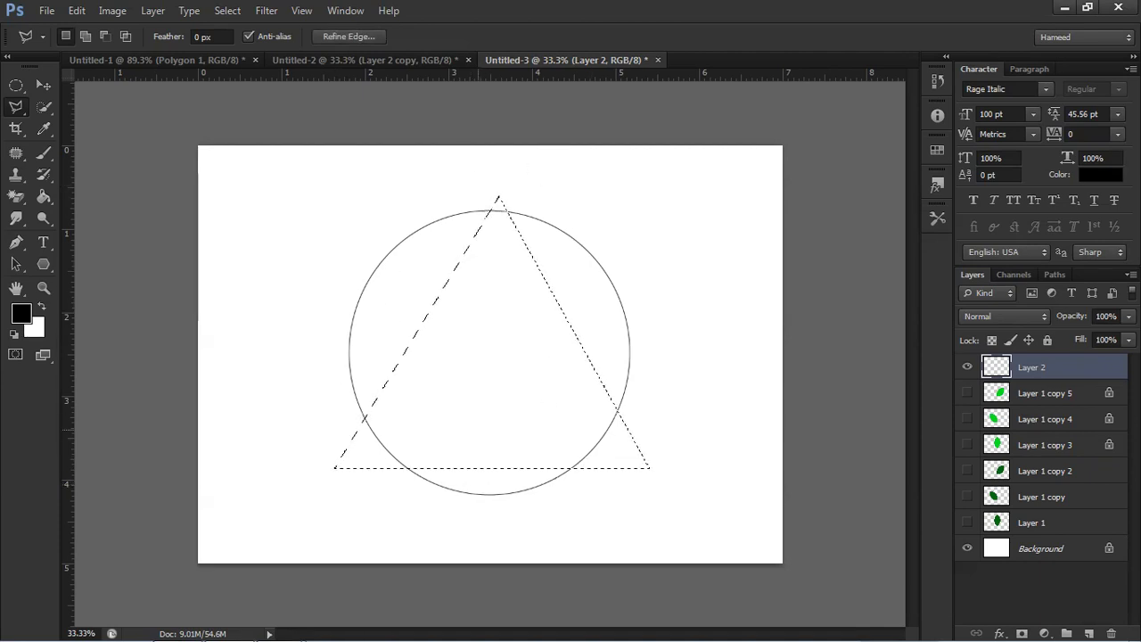
Add a new layer, stroke the triangular selection on it with a 10 px black line, and deselect it.
left_click(1089, 631)
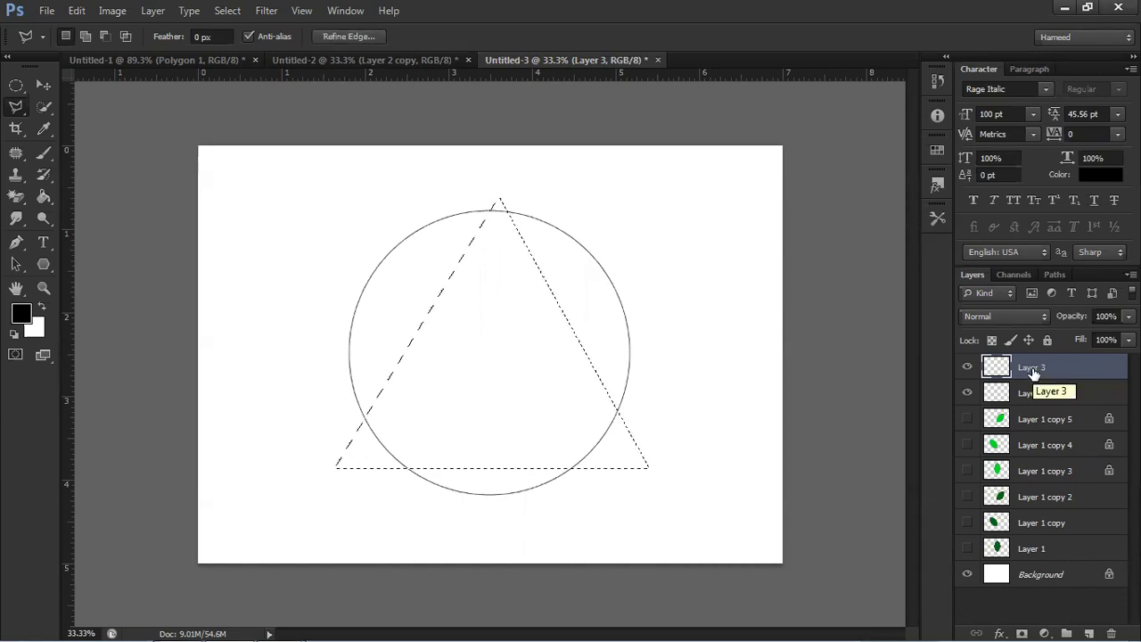
left_click(76, 11)
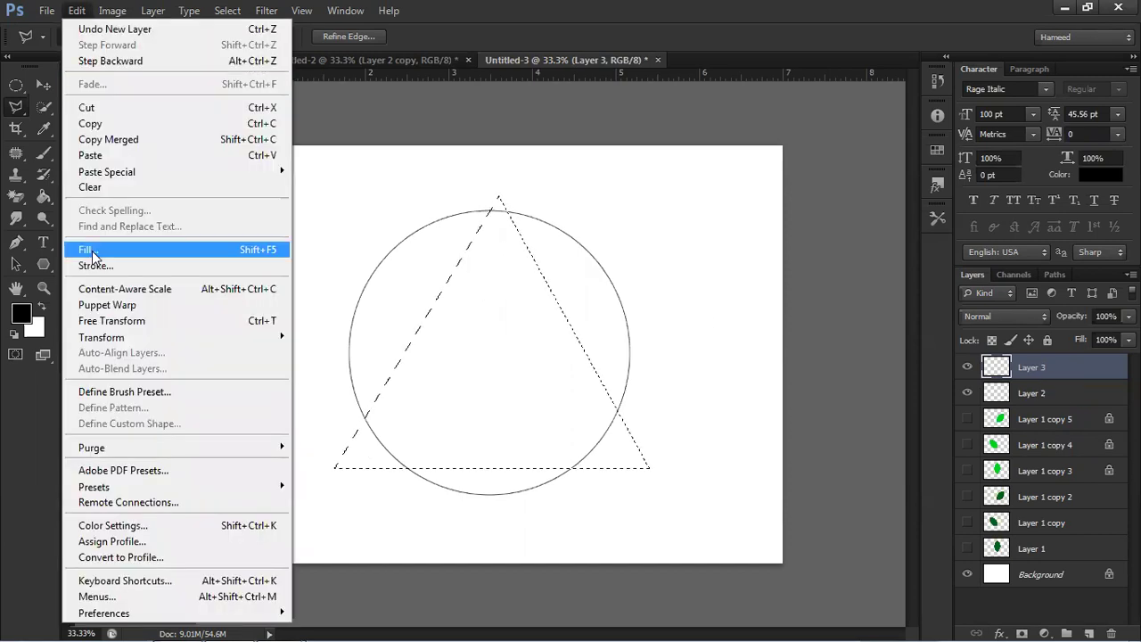
left_click(98, 267)
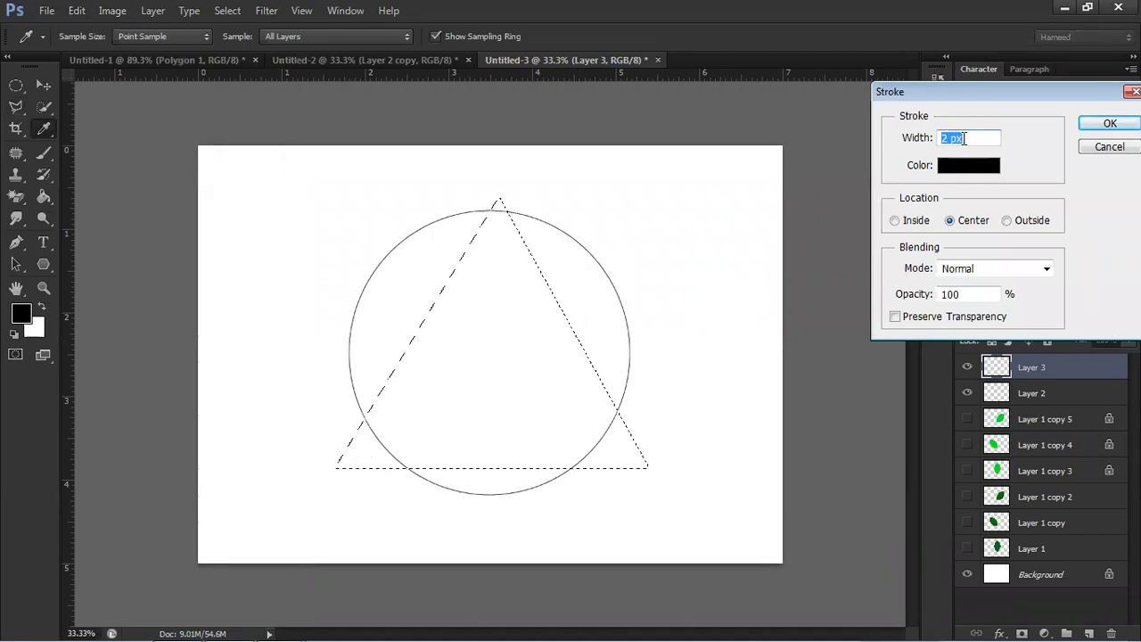
type("10")
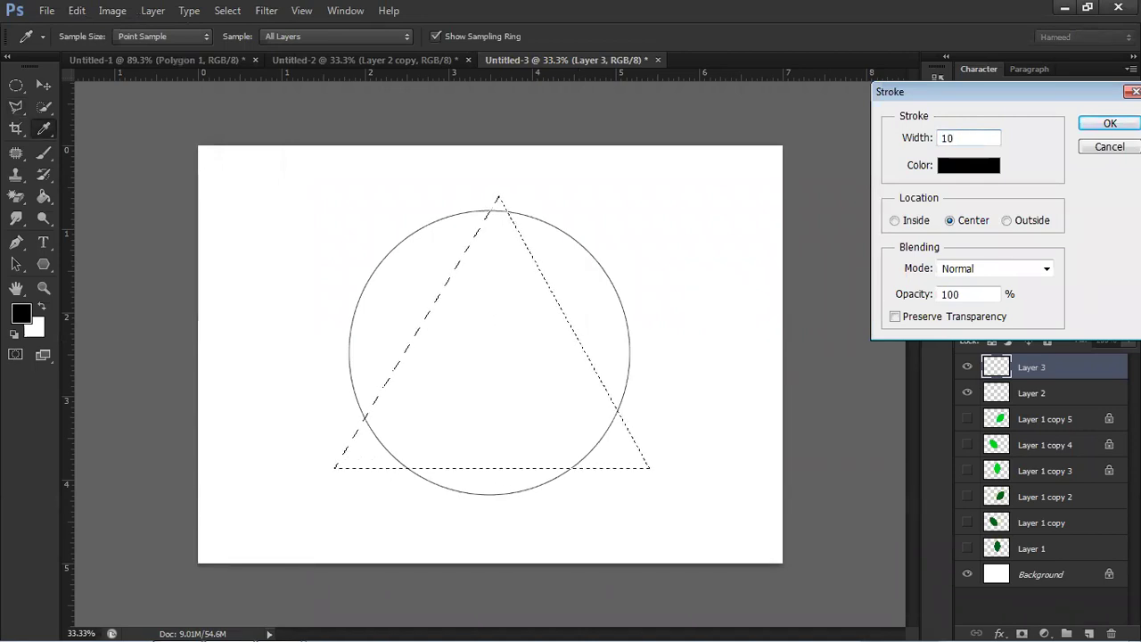
key("Return")
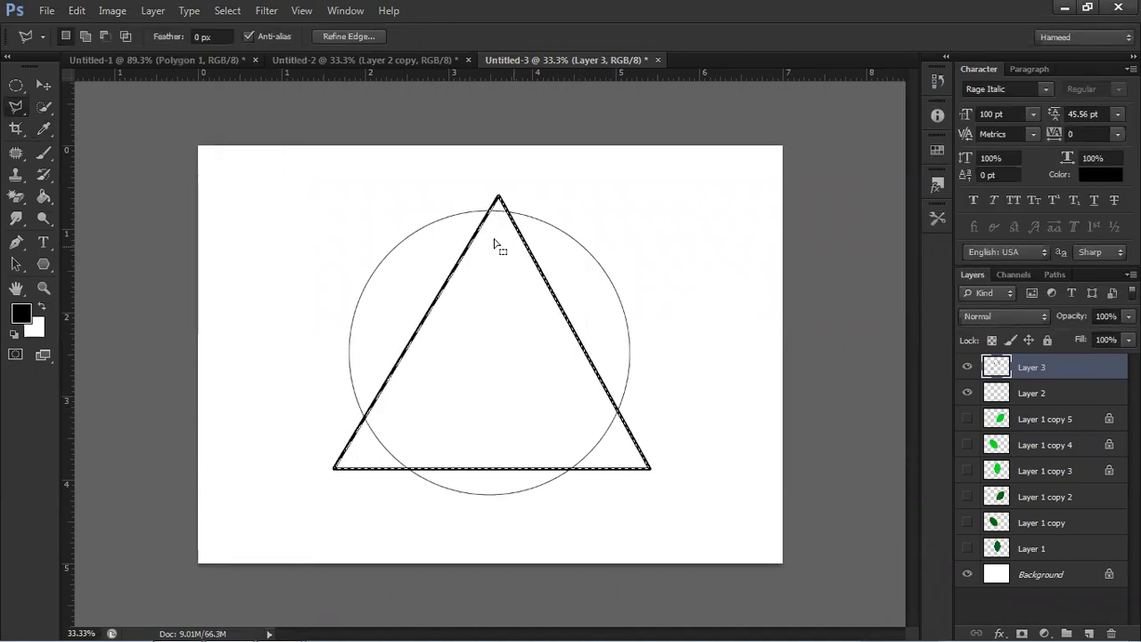
key("ctrl+d")
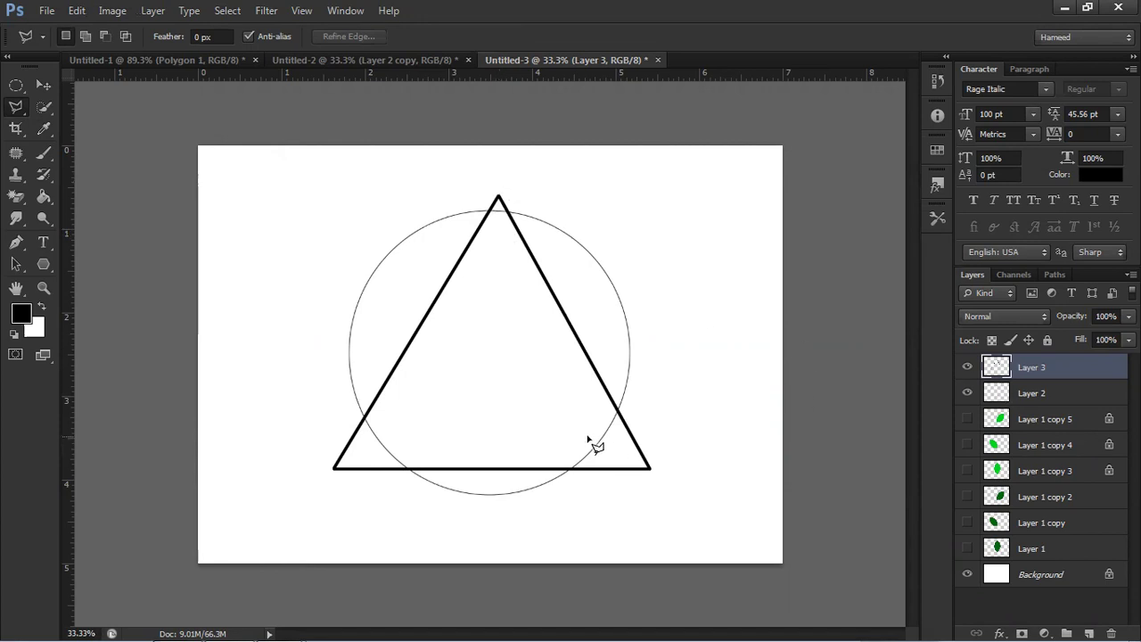
Select Layer 2 and hide both the circle on Layer 2 and the triangle on Layer 3.
left_click(997, 392)
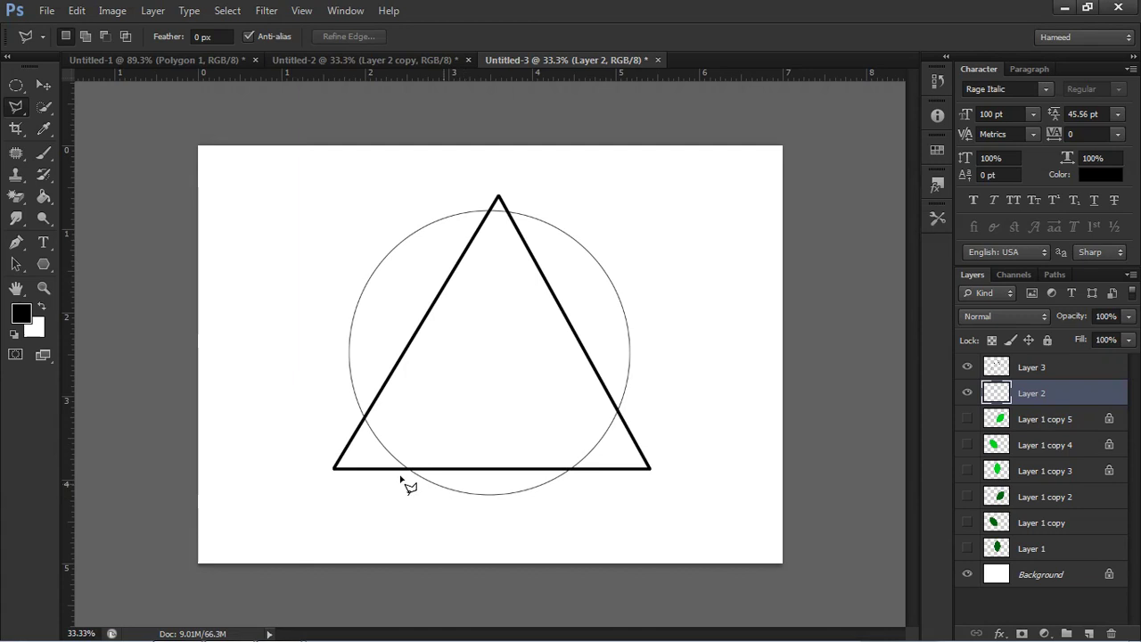
left_click(966, 391)
left_click(965, 369)
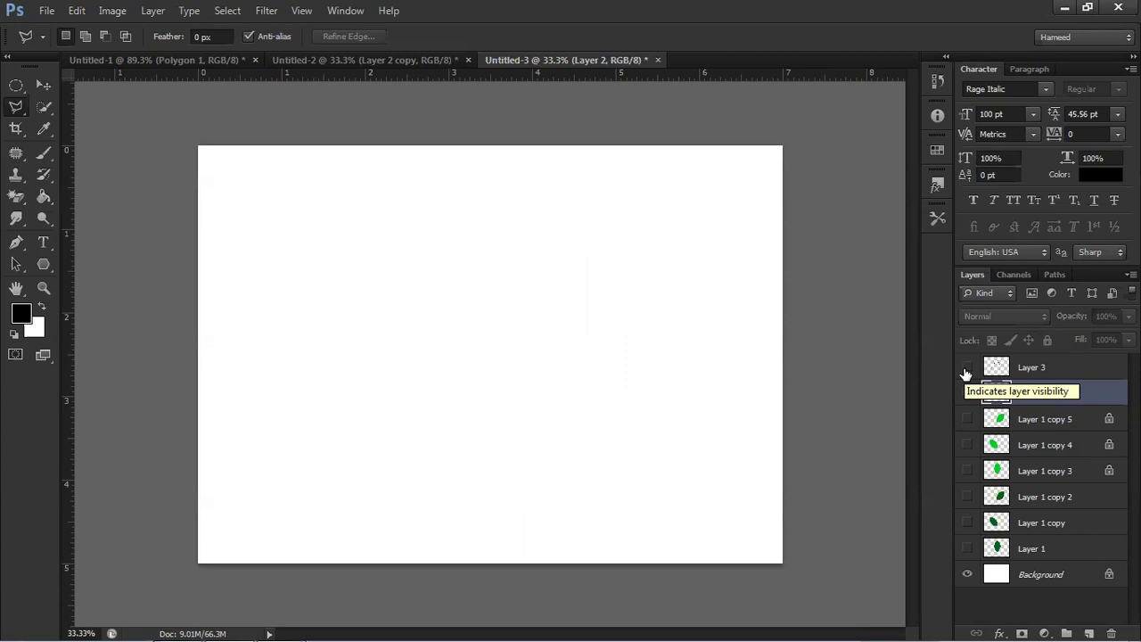
Examine the row of outlined shapes up to the pentagon in the Untitled-1 document, and return to Untitled-3.
left_click(161, 60)
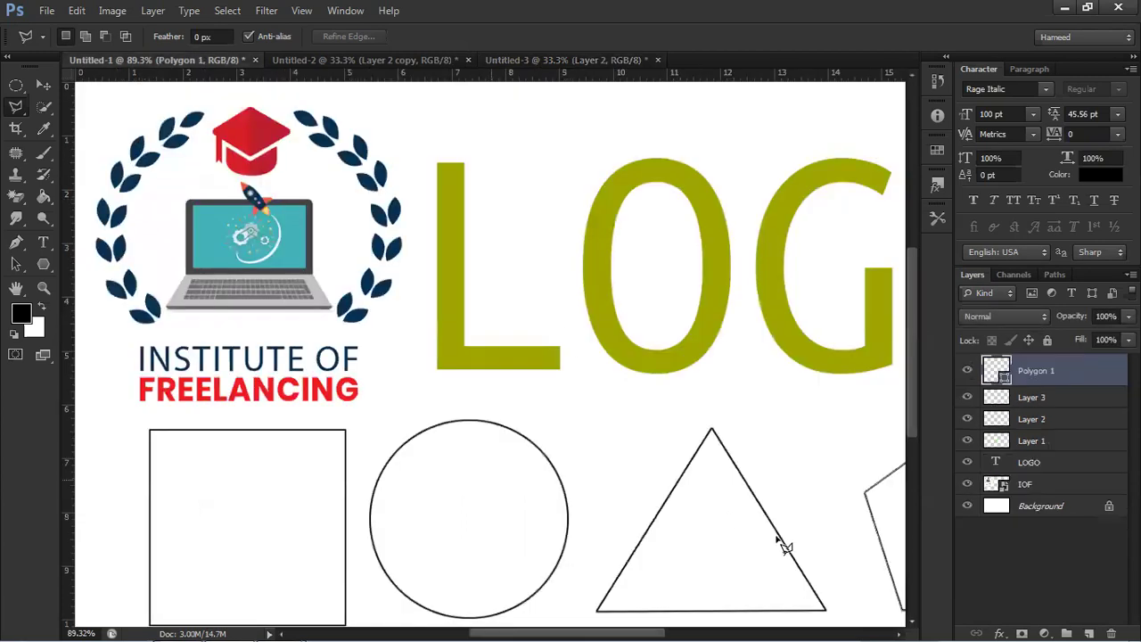
left_click_drag(704, 500, 539, 472)
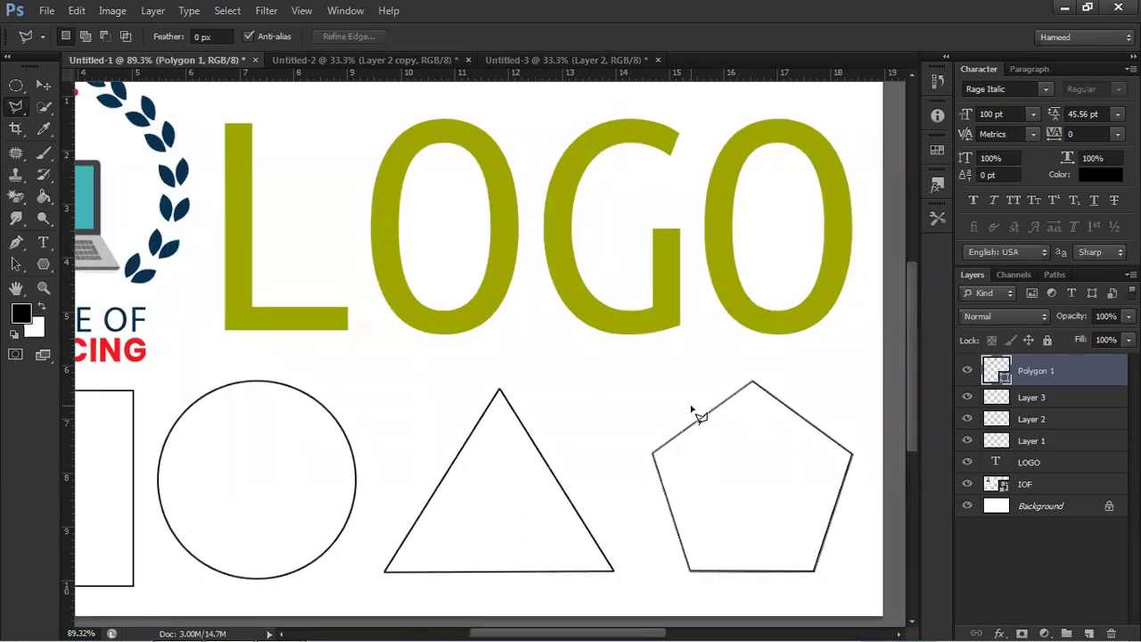
left_click(519, 62)
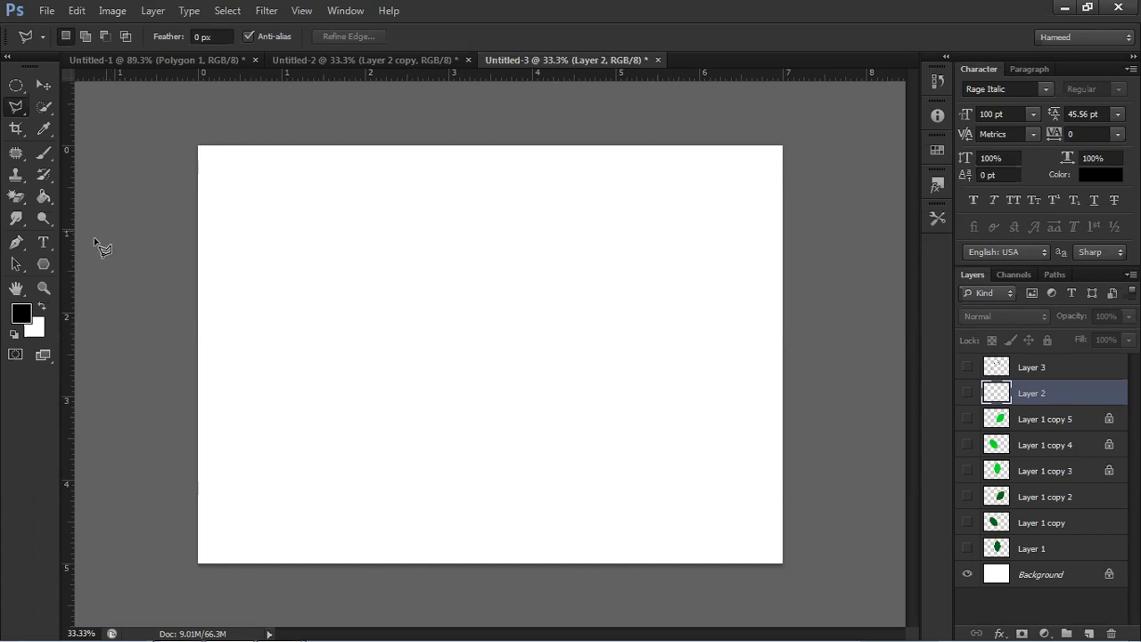
Draw a five-sided polygon shape about 4.58 in wide and 4.36 in high with no fill and a 2 pt black stroke.
left_click(43, 265)
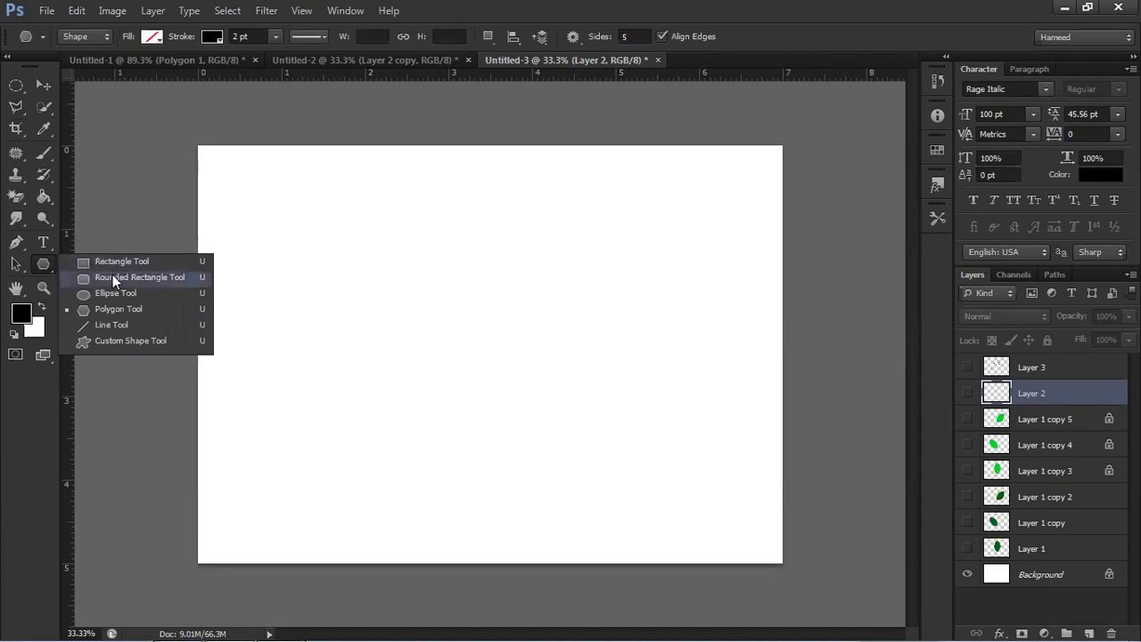
left_click(112, 313)
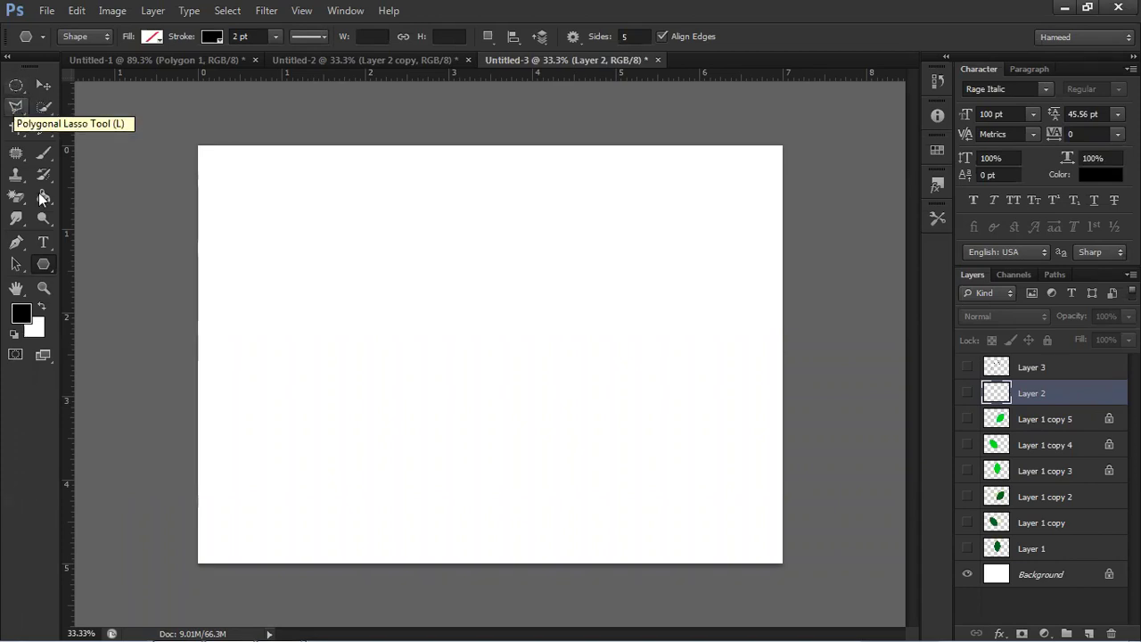
left_click(48, 266)
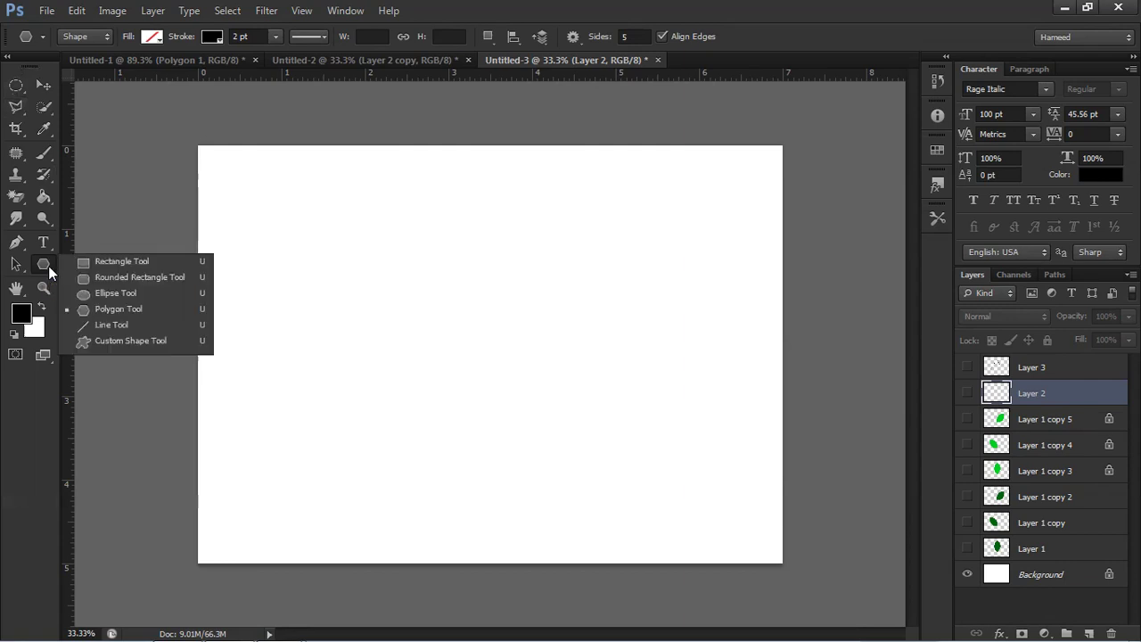
left_click(126, 311)
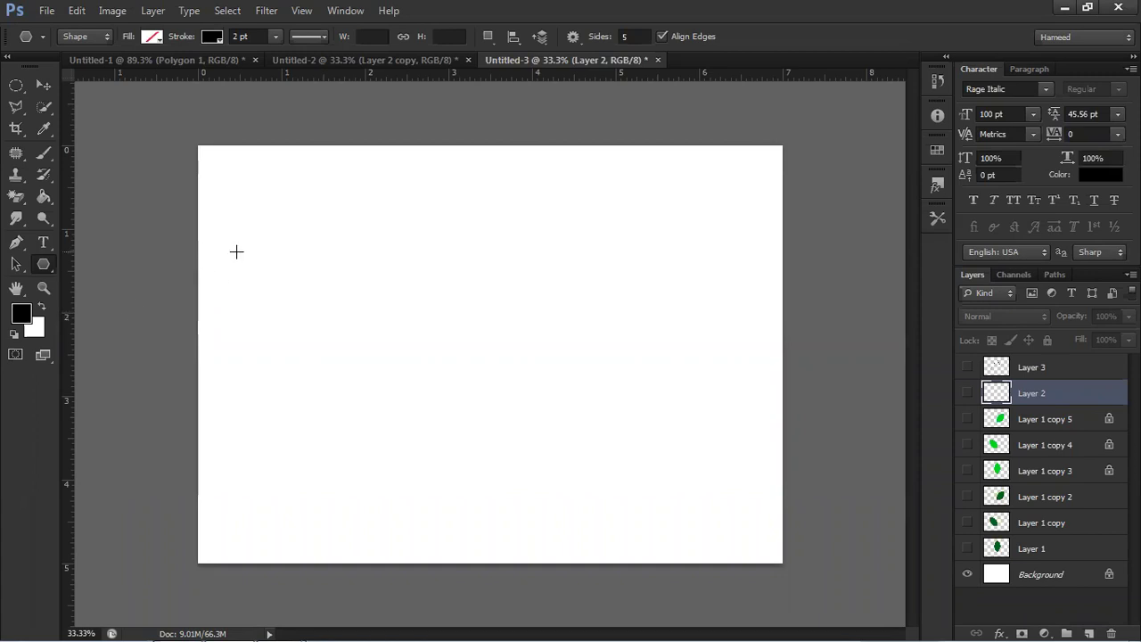
left_click(159, 40)
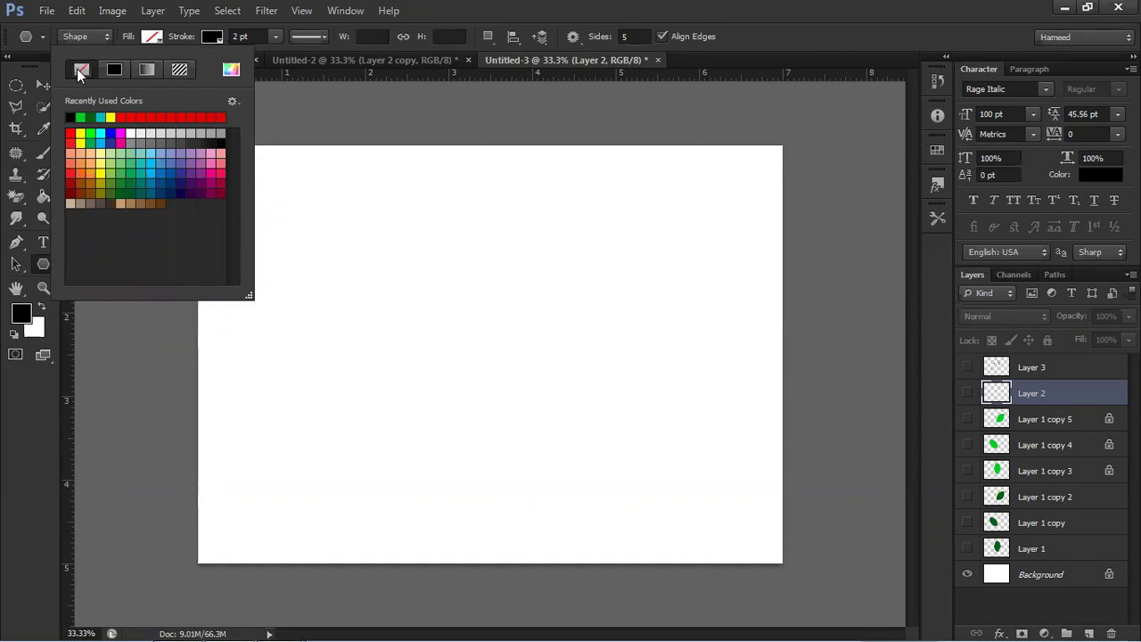
left_click(344, 57)
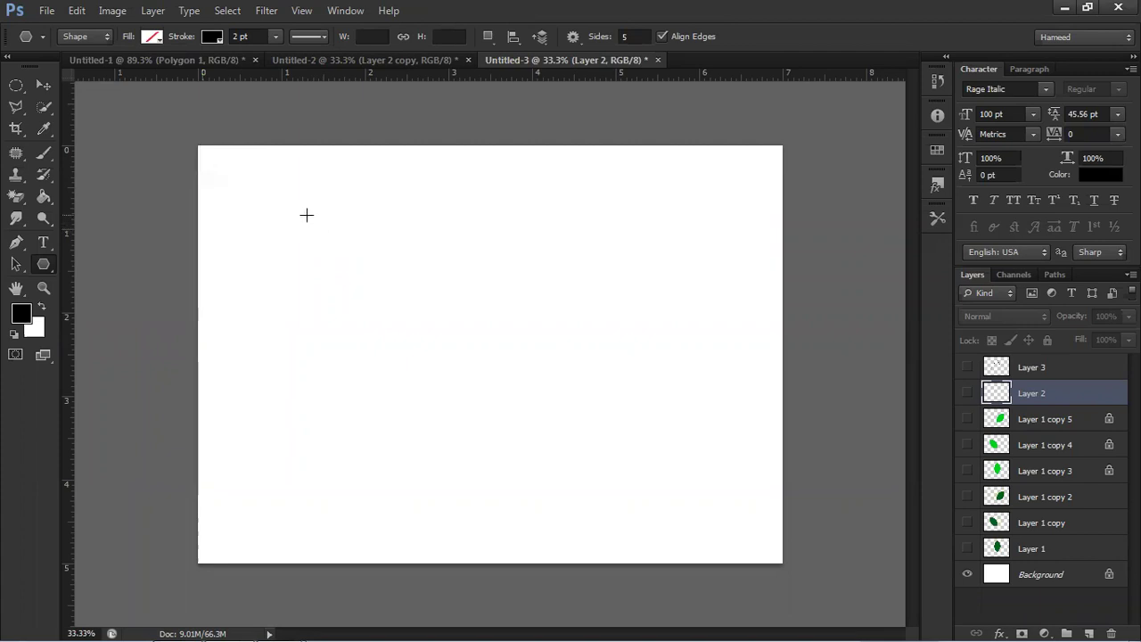
left_click_drag(308, 215, 601, 521)
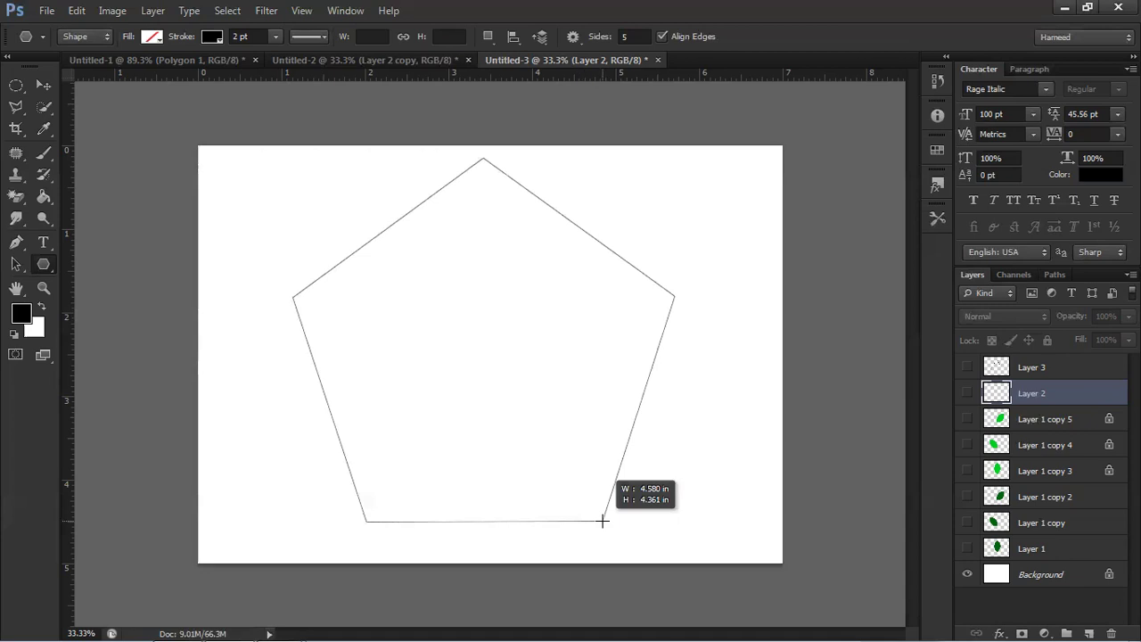
left_click_drag(601, 520, 602, 520)
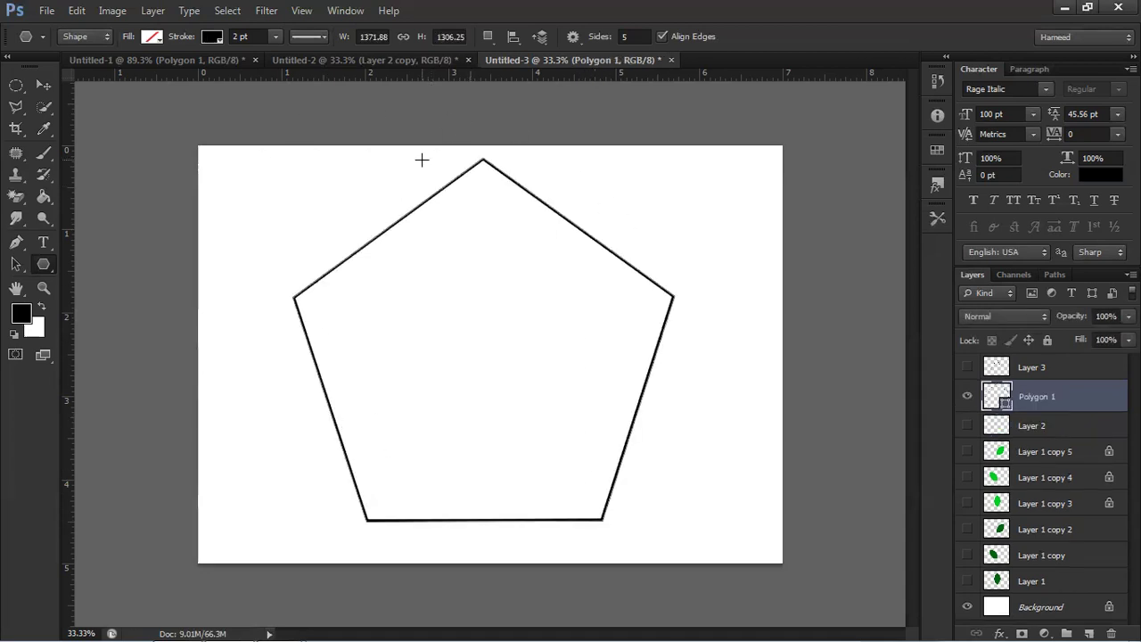
Set the pentagon's stroke width to 10 pt.
double_click(254, 35)
type("10")
key("Return")
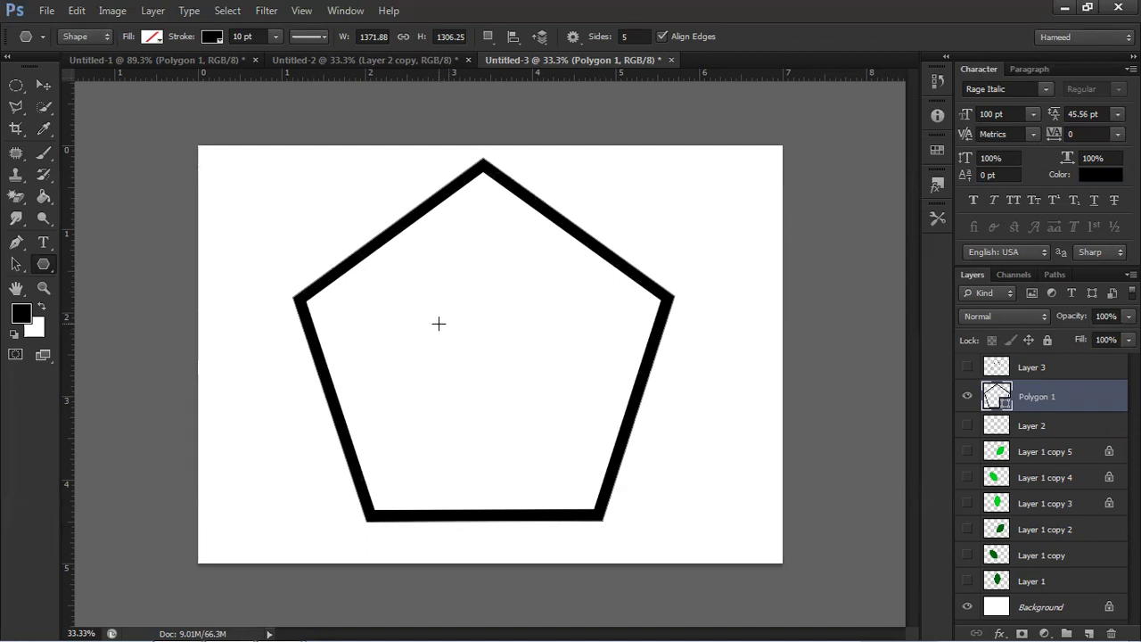
Undo the 10 pt stroke and the large pentagon, and draw a smaller pentagon about 321 px wide and 308 px high.
key("ctrl+alt+z")
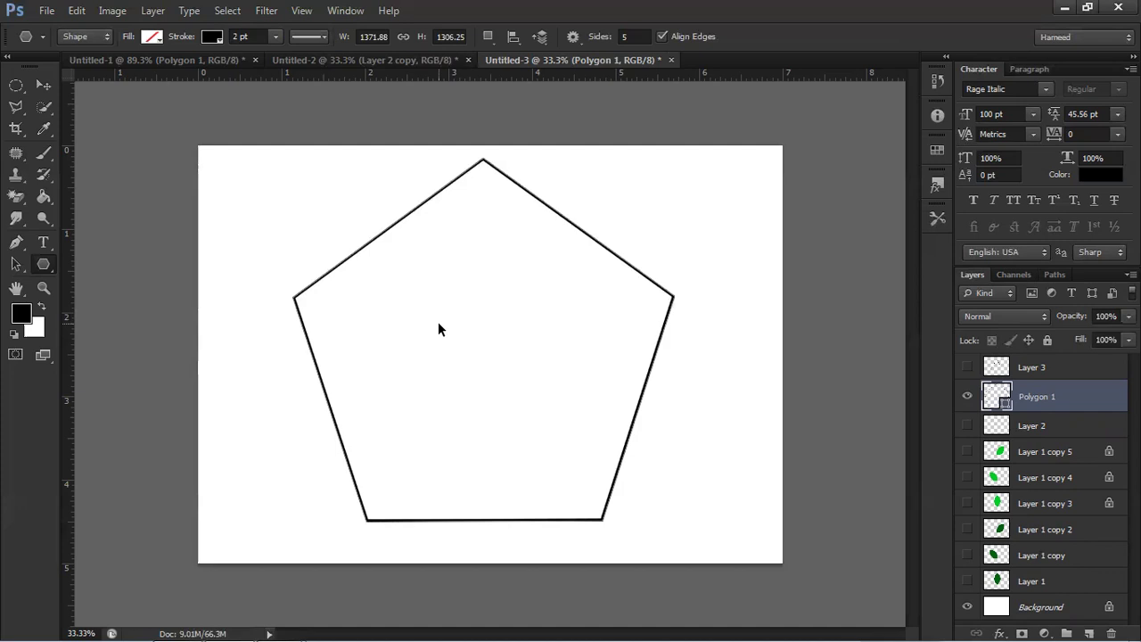
key("ctrl+alt+z")
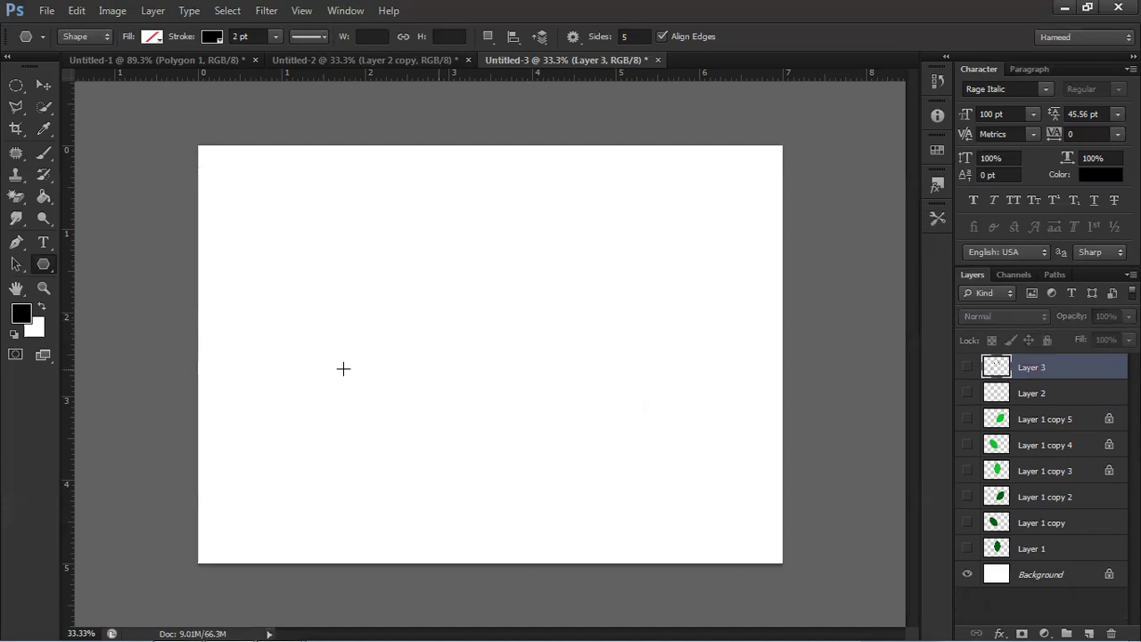
mouse_move(317, 432)
left_mouse_down()
mouse_move(346, 403)
mouse_move(361, 413)
left_mouse_up()
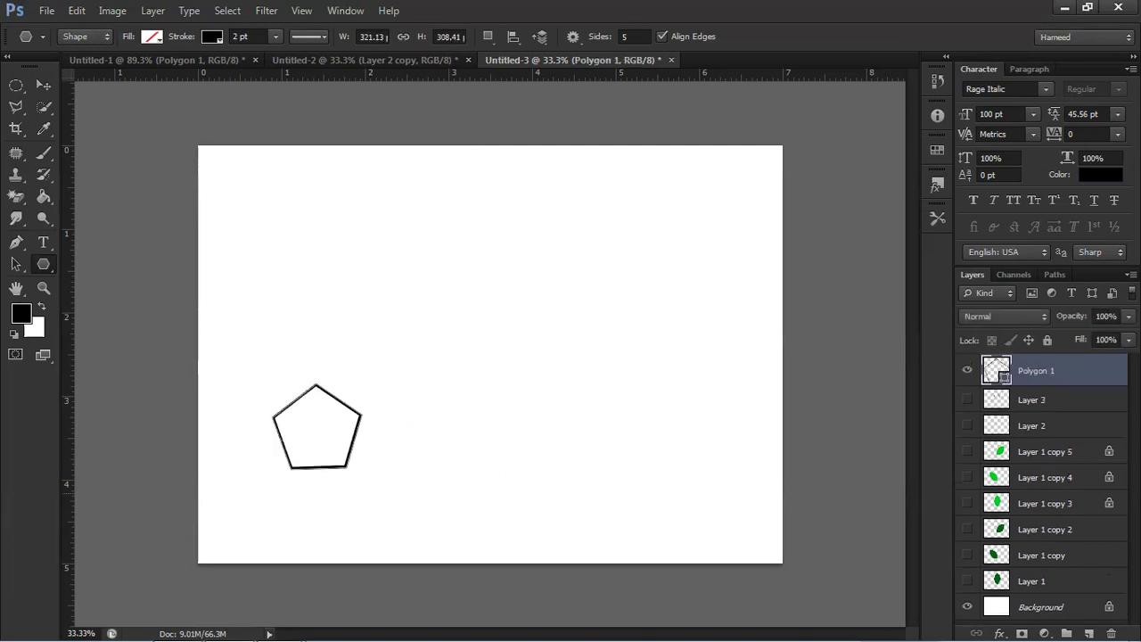
Duplicate the Polygon 1 layer and move the copy directly beside the original, on its right.
left_click_drag(1080, 376, 1089, 633)
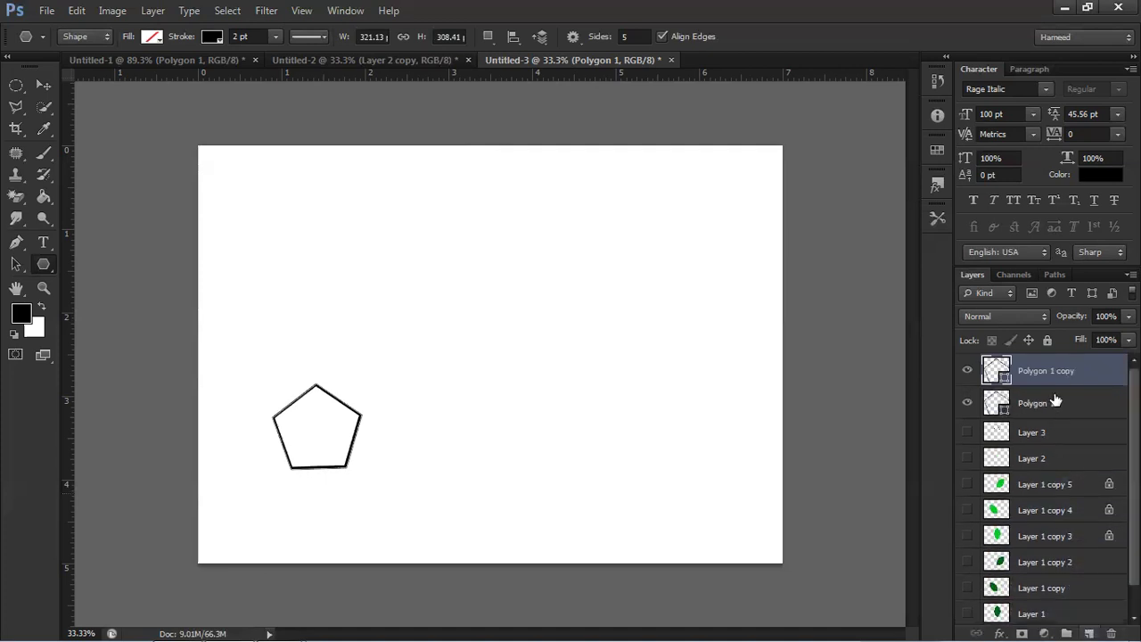
left_click(43, 85)
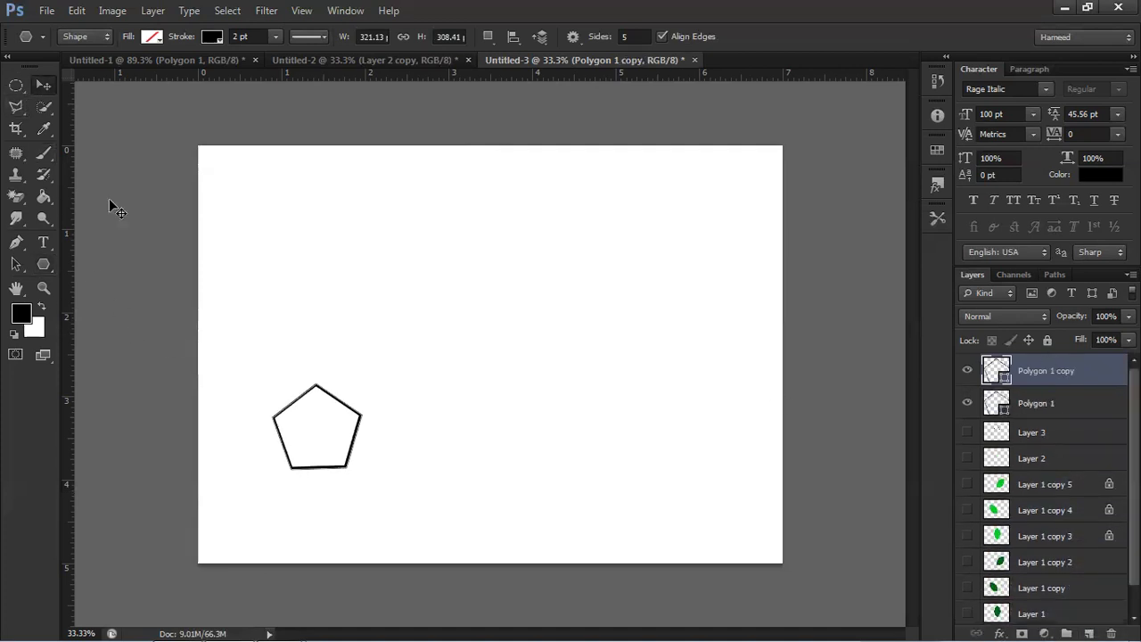
left_click_drag(322, 444, 408, 458)
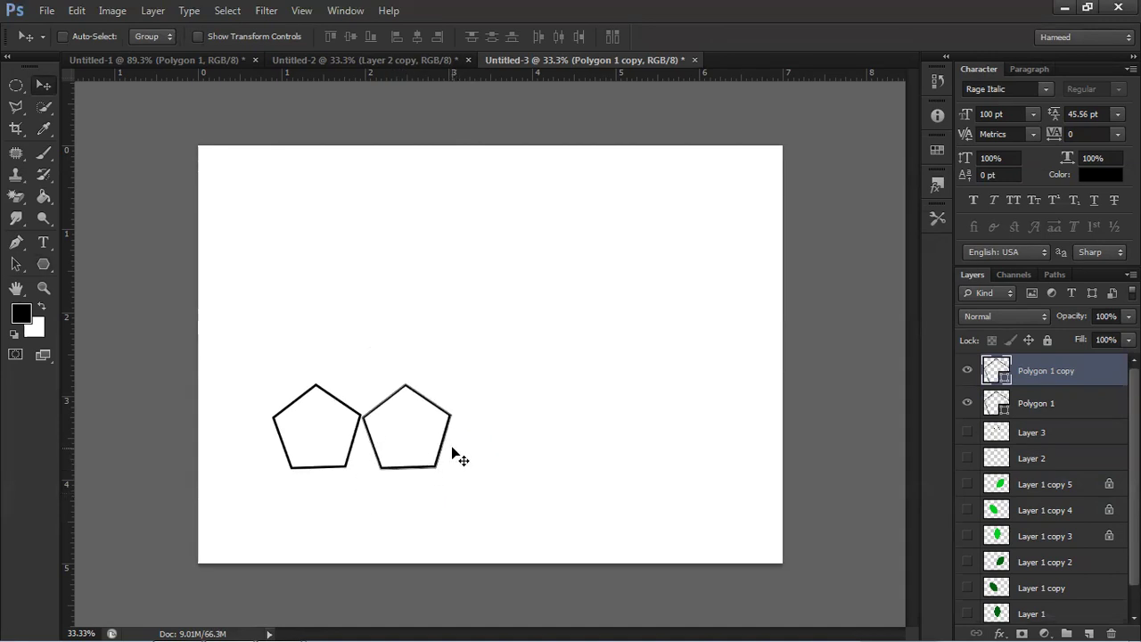
Rotate the pentagon copy by about 35.25° and fit its side parallel to the first pentagon's right side with a narrow gap.
key("ctrl+t")
left_click_drag(464, 371, 411, 453)
key("Right")
key("Down")
key("Down")
key("Down")
key("Right")
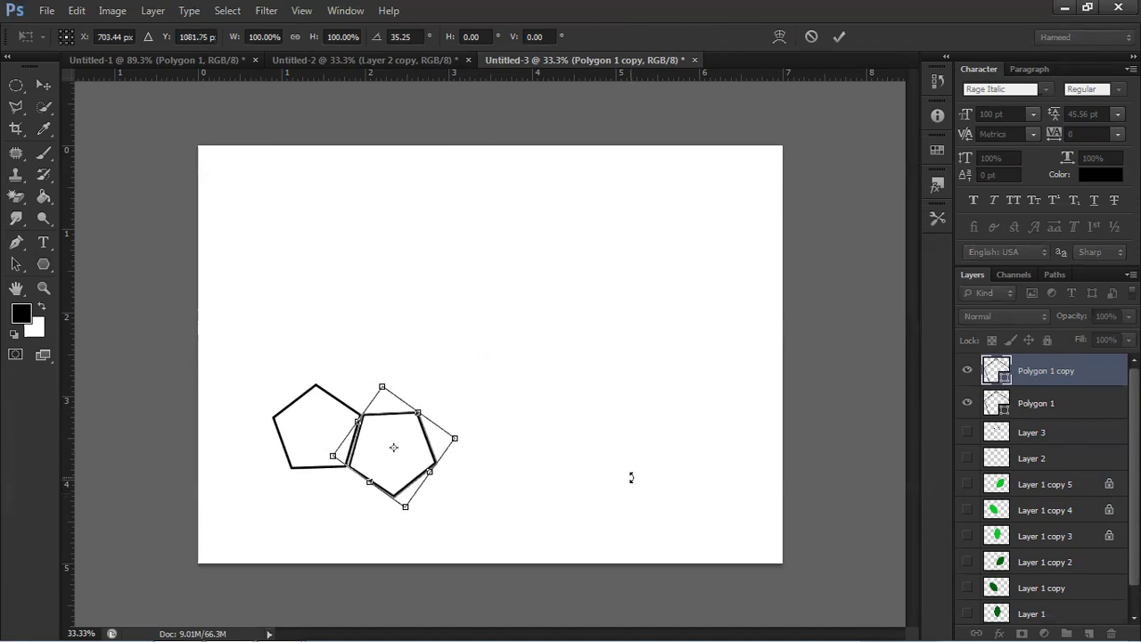
key("Right")
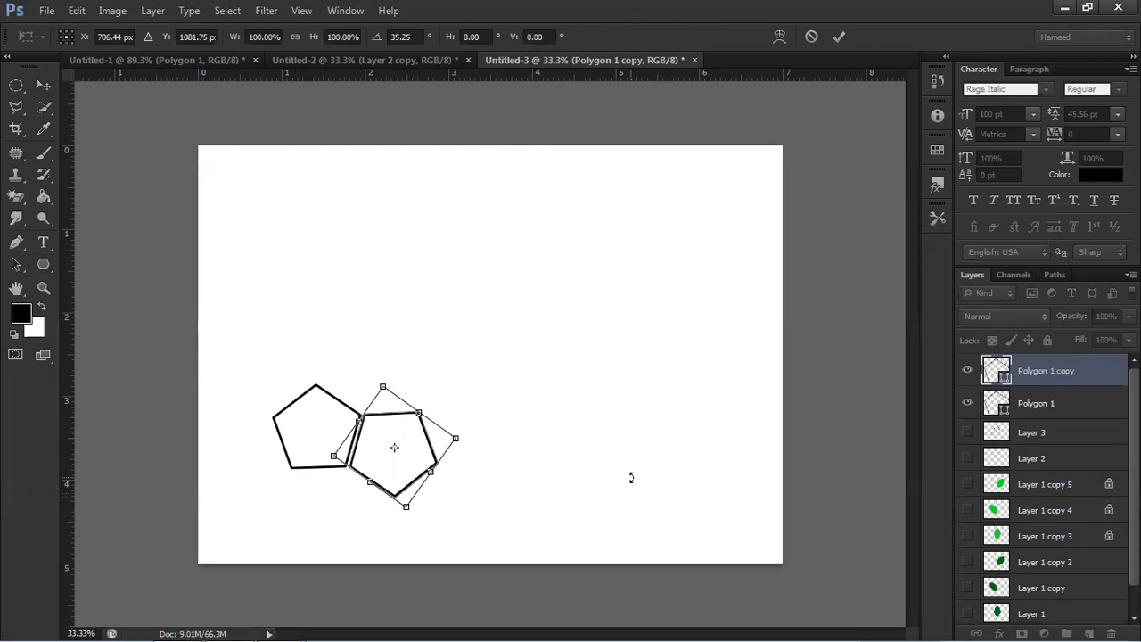
key("Return")
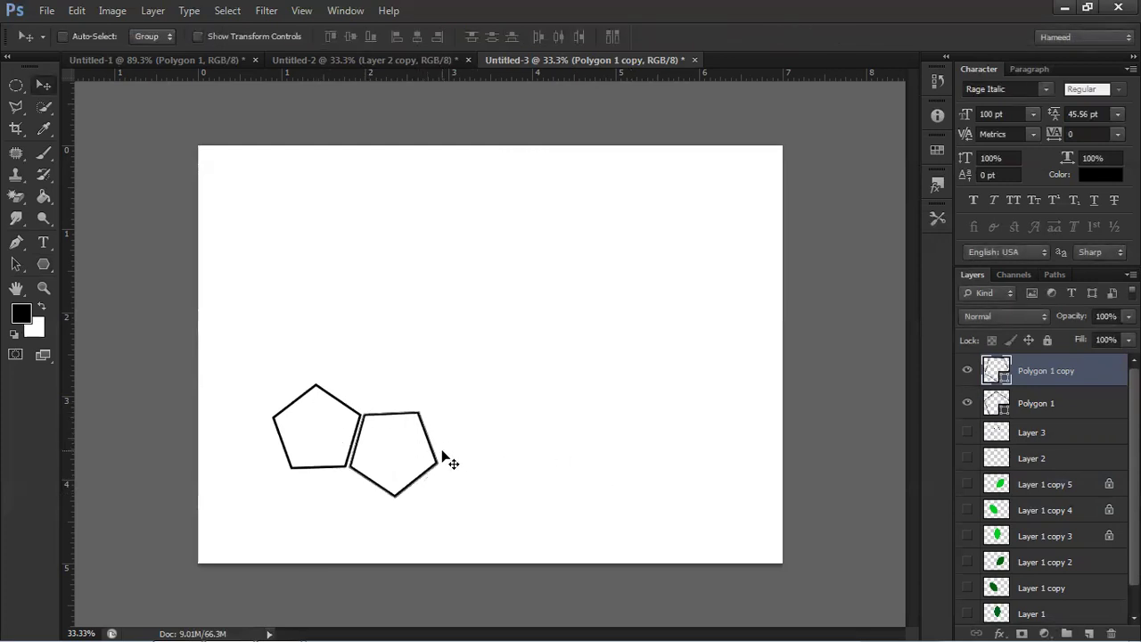
Transform both pentagons together: rotate them about -16°, move them up toward the canvas centre and scale them to about 96%.
left_click(1050, 416, "shift")
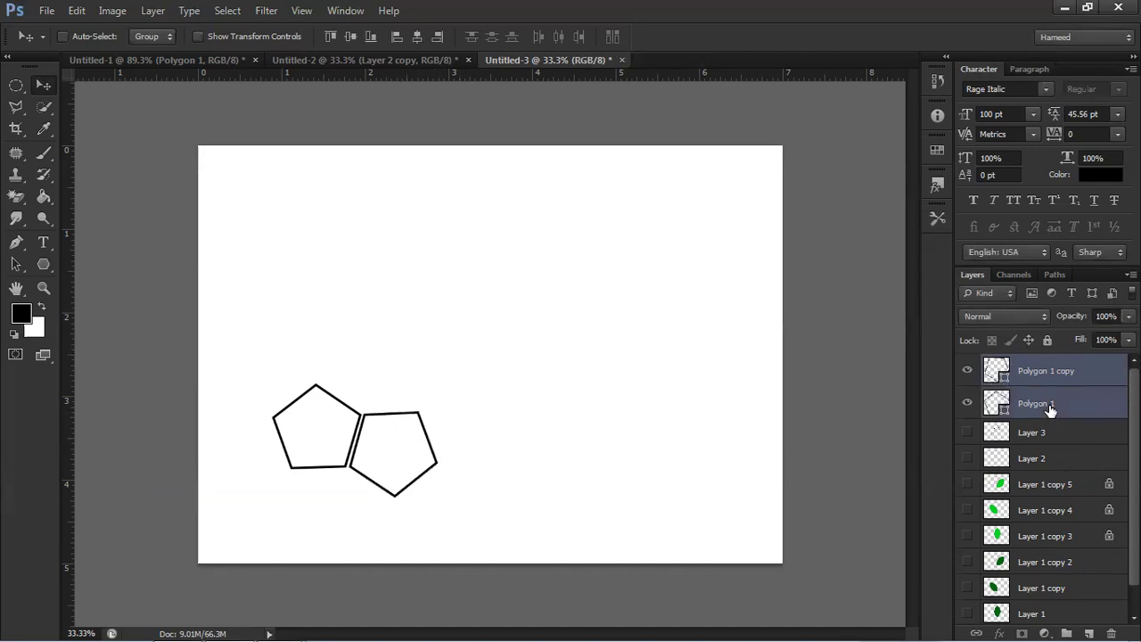
left_click(75, 12)
mouse_move(113, 339)
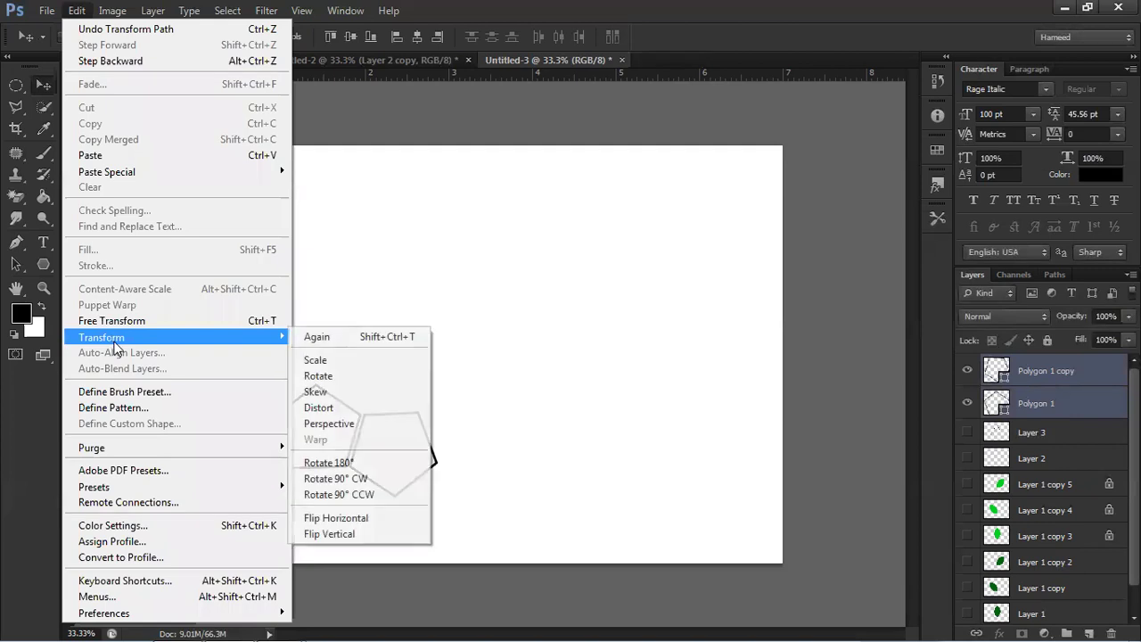
left_click(277, 321)
left_click_drag(454, 531, 480, 501)
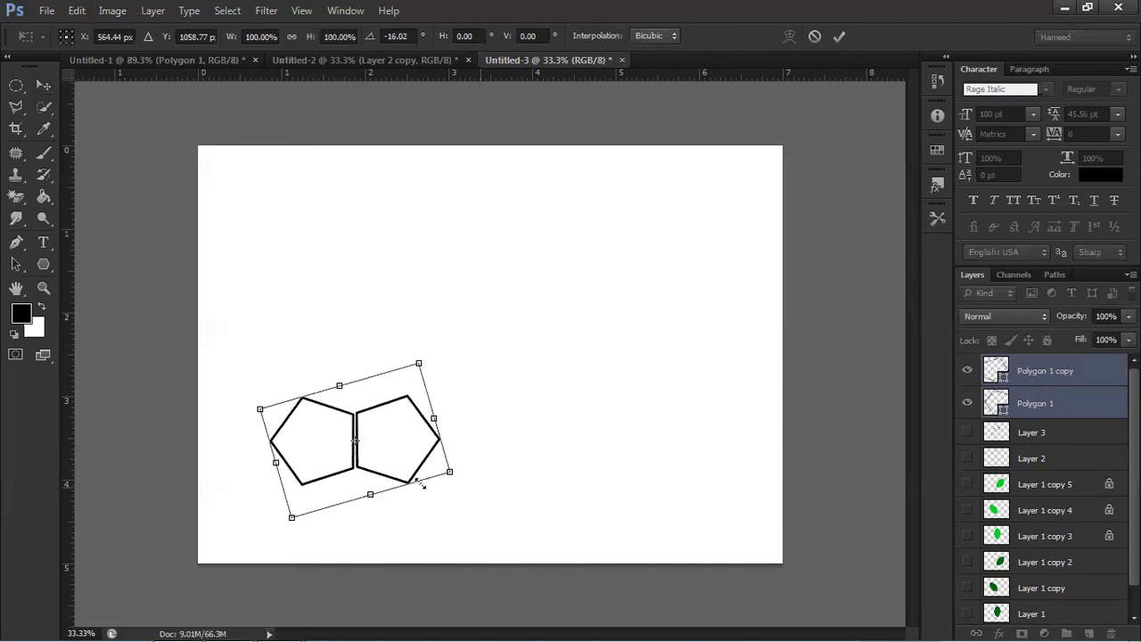
left_click_drag(397, 444, 484, 329)
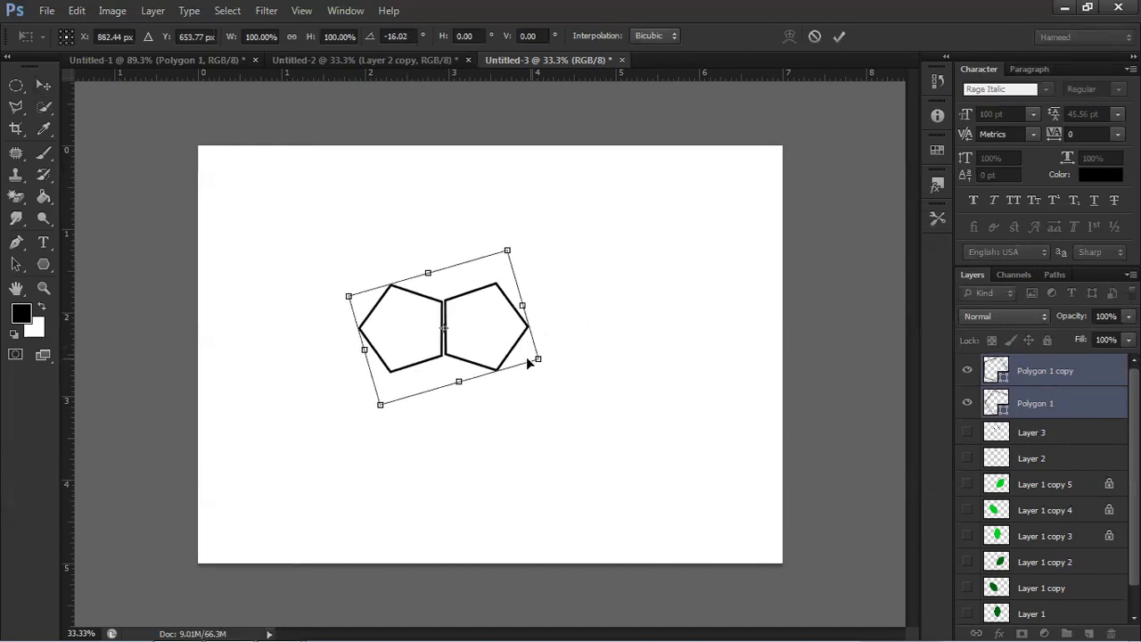
left_click_drag(530, 359, 530, 384)
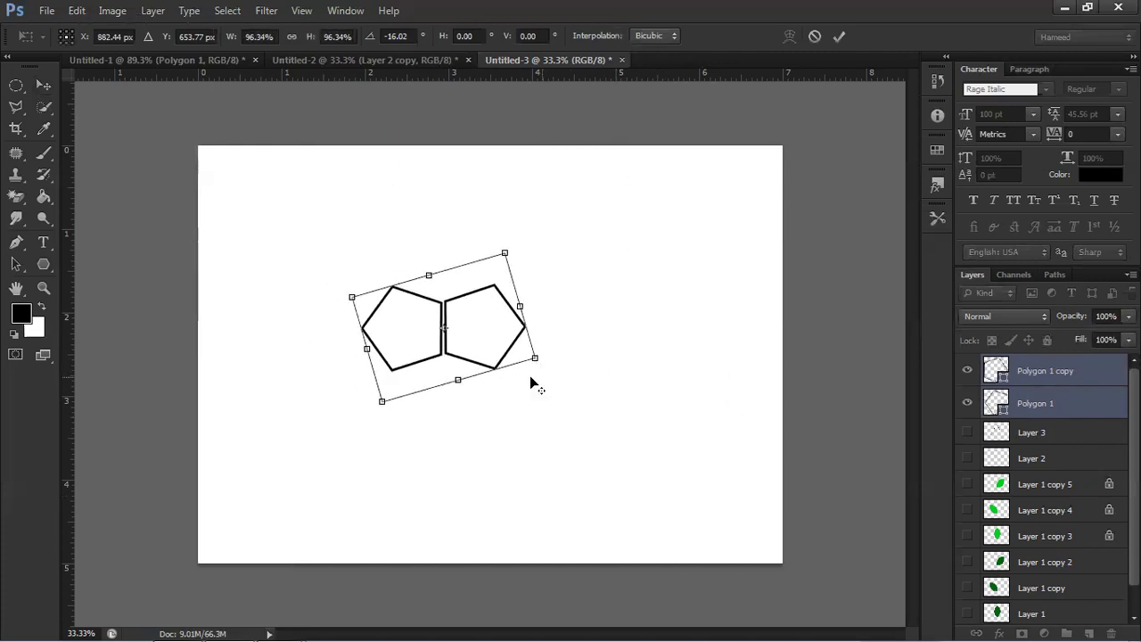
left_click(844, 36)
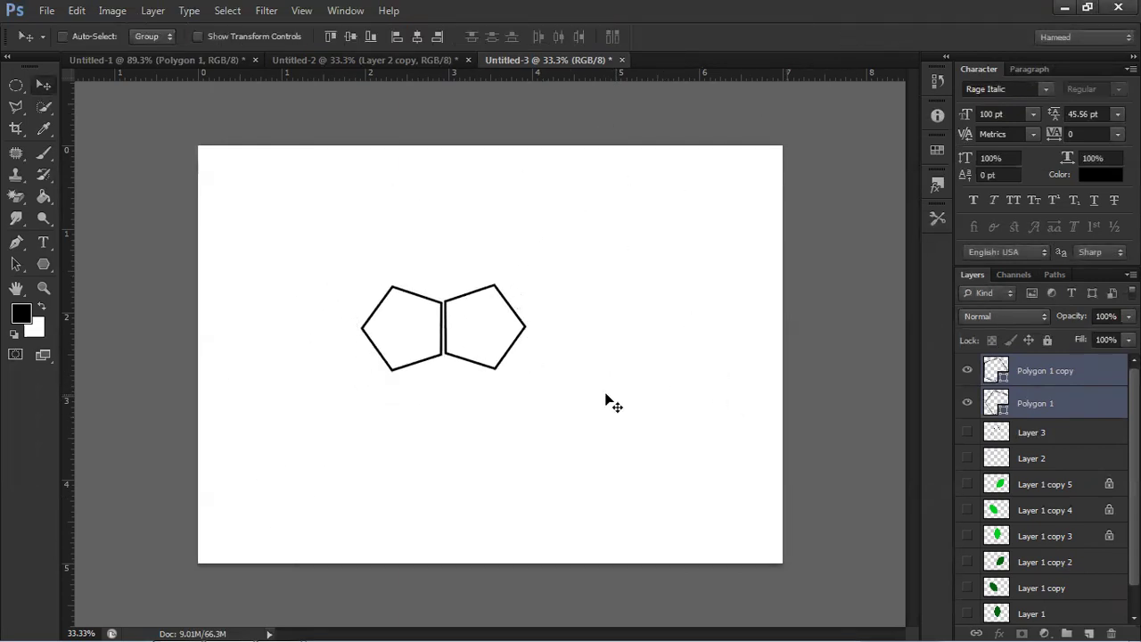
Duplicate the Polygon 1 copy layer as Polygon 1 copy 2 and place the new pentagon above the left pentagon.
left_click(1050, 373)
right_click(1050, 371)
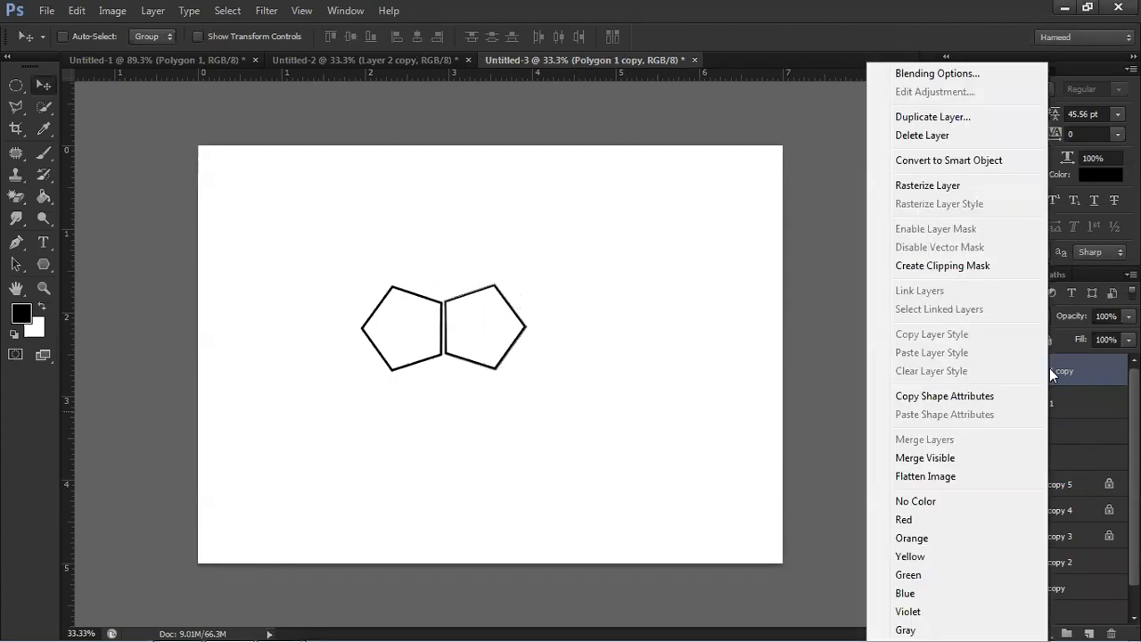
left_click(967, 115)
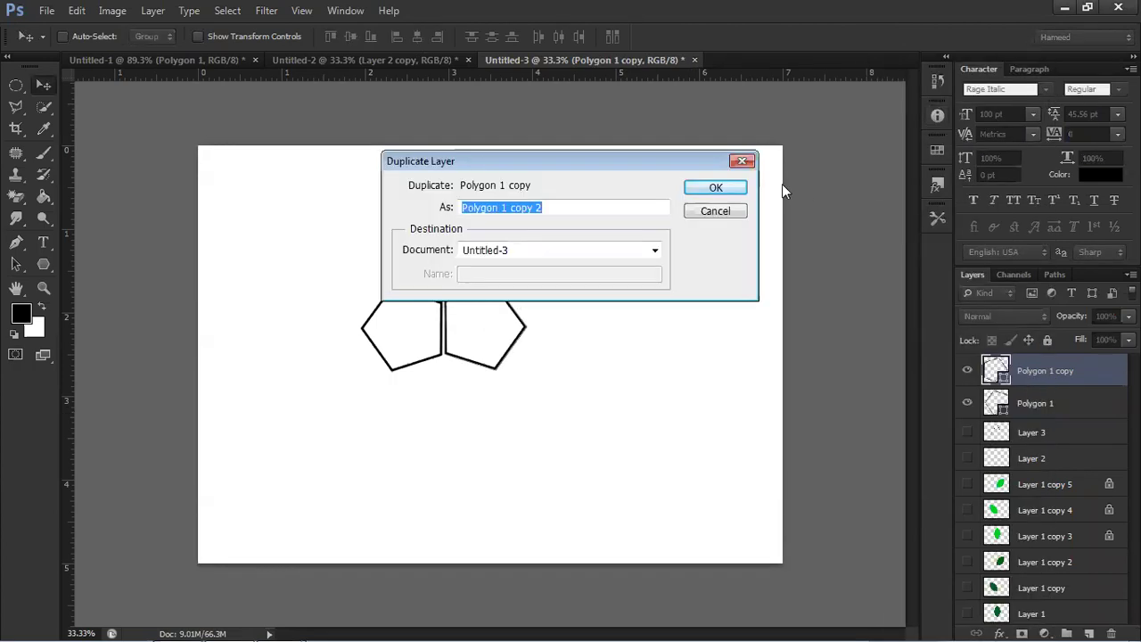
left_click(718, 191)
left_click_drag(475, 356, 423, 284)
key("Up")
key("Left")
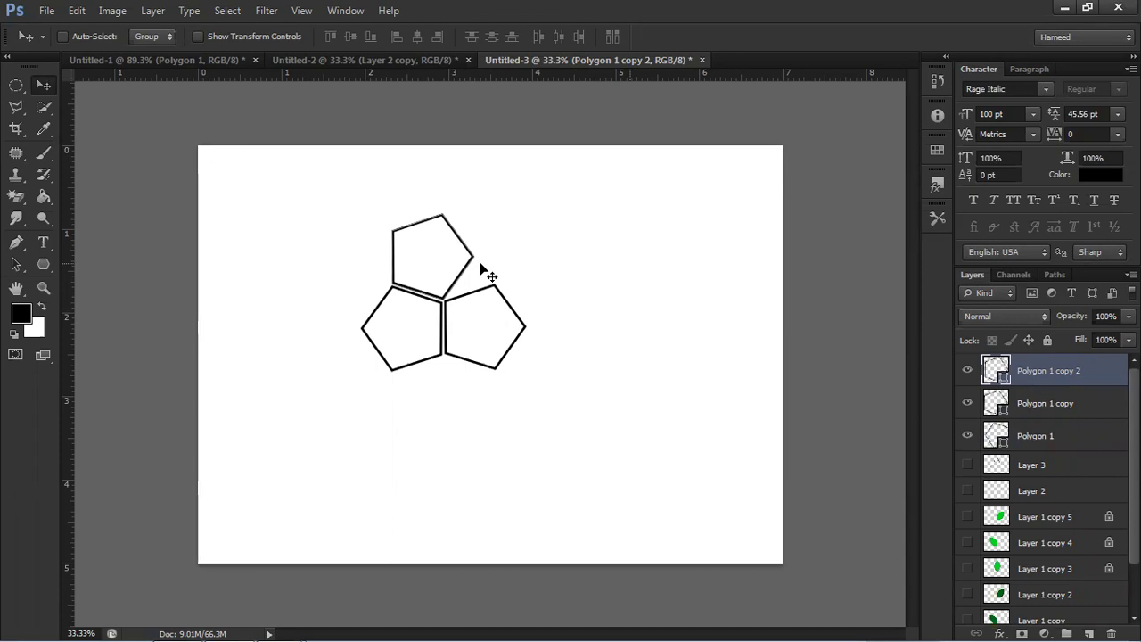
Rotate the upper pentagon slightly clockwise so its lower edge runs along the left pentagon's upper edge.
key("ctrl+t")
left_click_drag(512, 262, 475, 395)
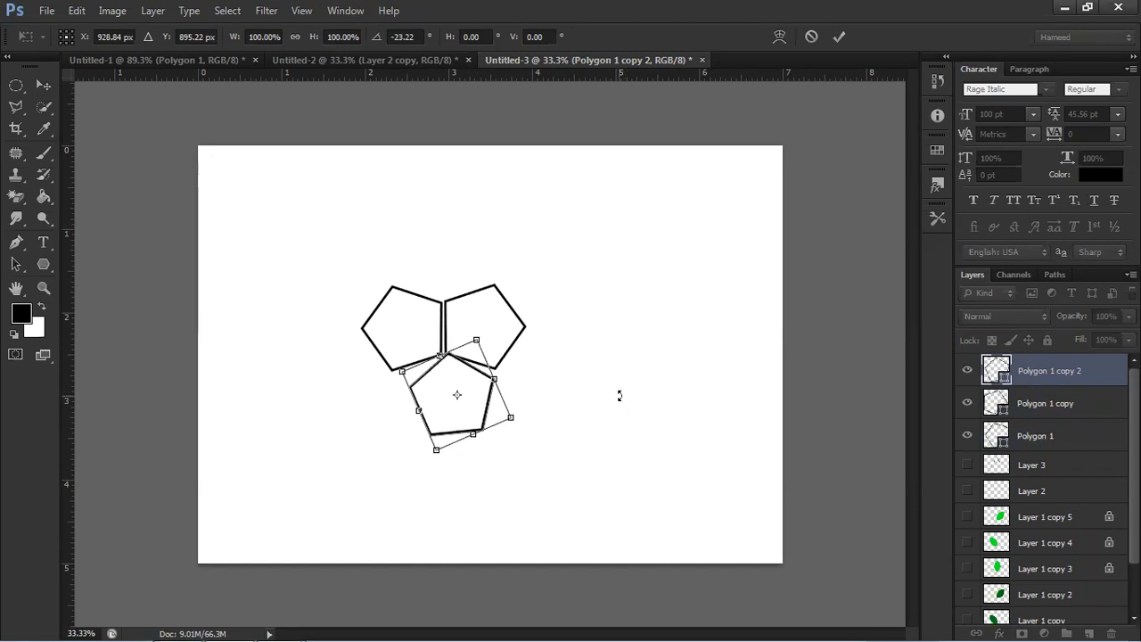
key("ctrl+z")
left_click_drag(518, 279, 495, 312)
left_click(840, 38)
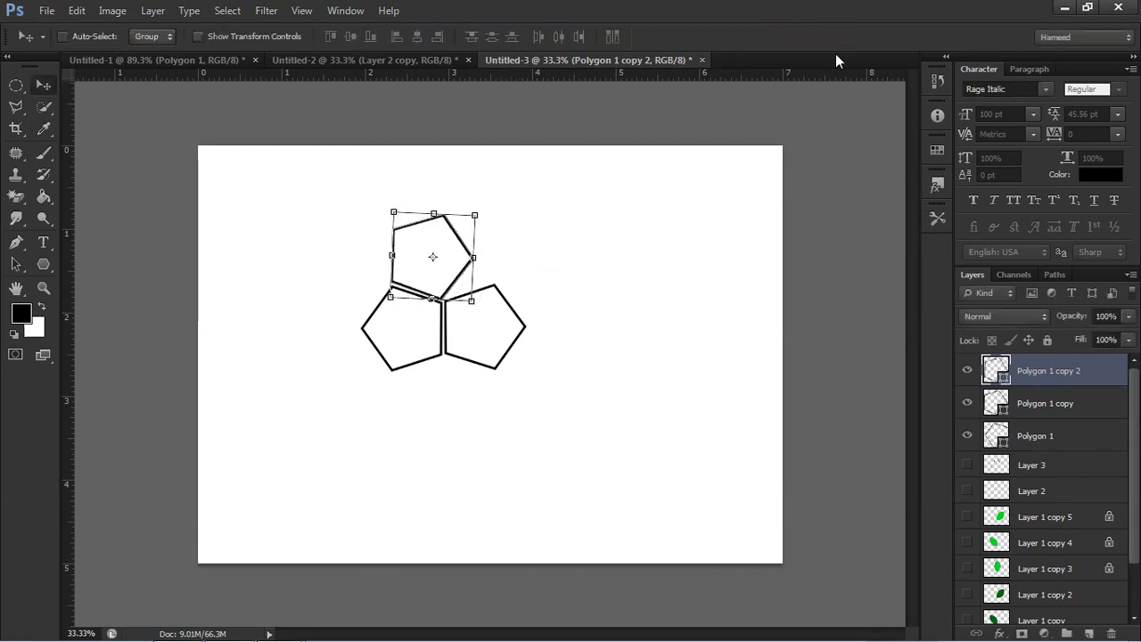
Nudge the upper pentagon slightly right and down to even out its gap to the two lower pentagons.
key("Right")
key("Right")
key("Right")
key("Right")
key("Right")
key("Right")
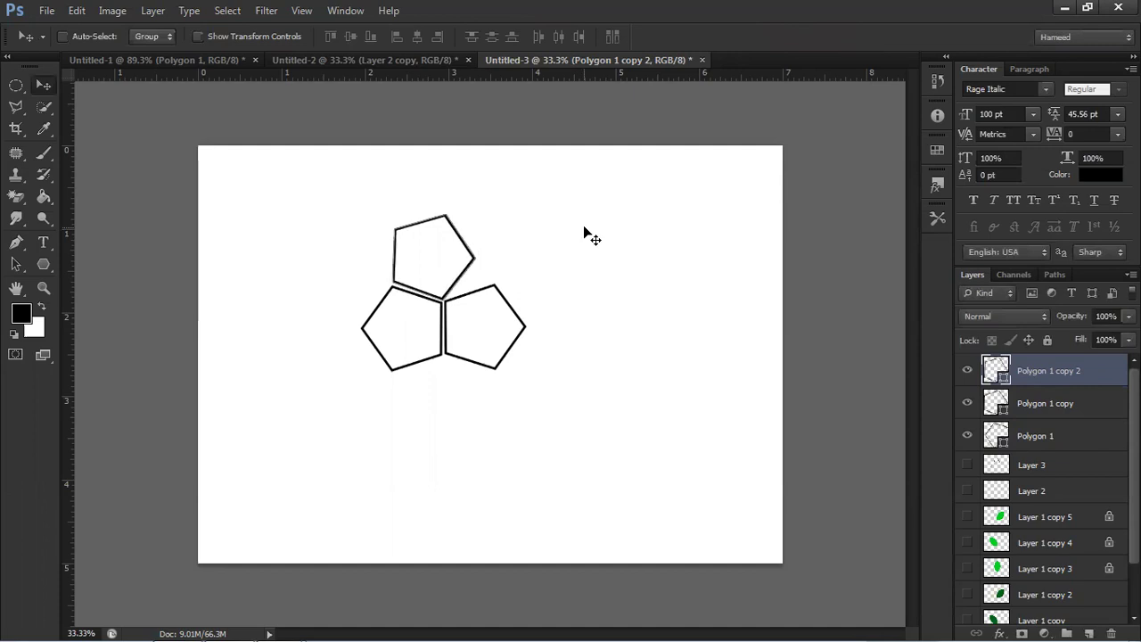
key("Down")
key("Down")
key("Up")
key("Left")
key("Right")
key("Down")
Fill the upper pentagon with yellow from the recently used colors.
left_click(44, 264)
left_click(204, 33)
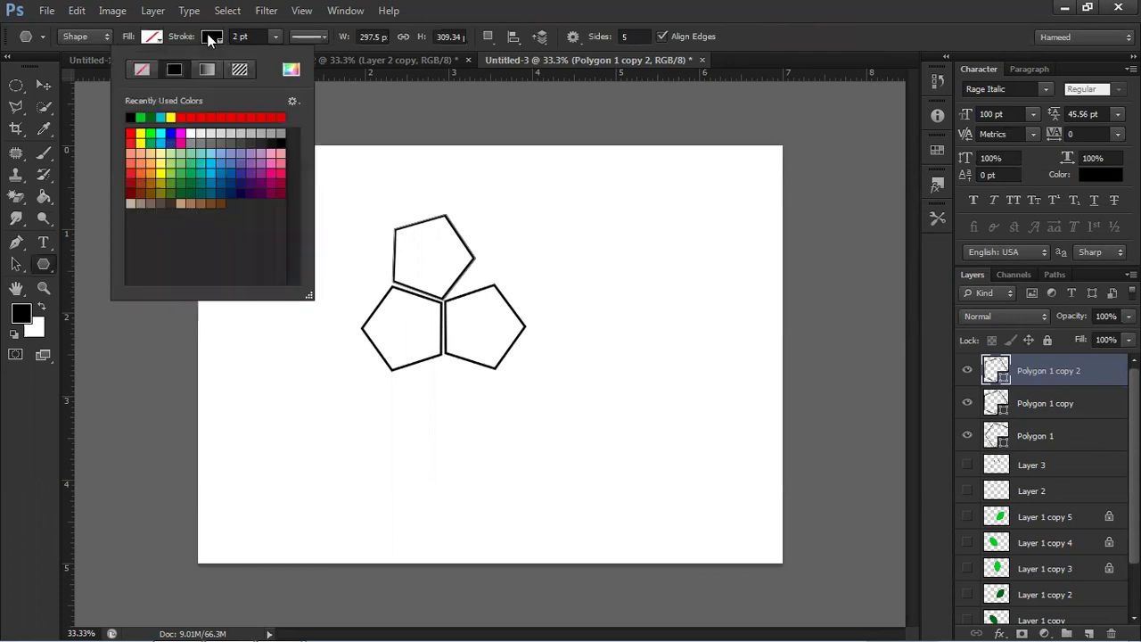
left_click(252, 27)
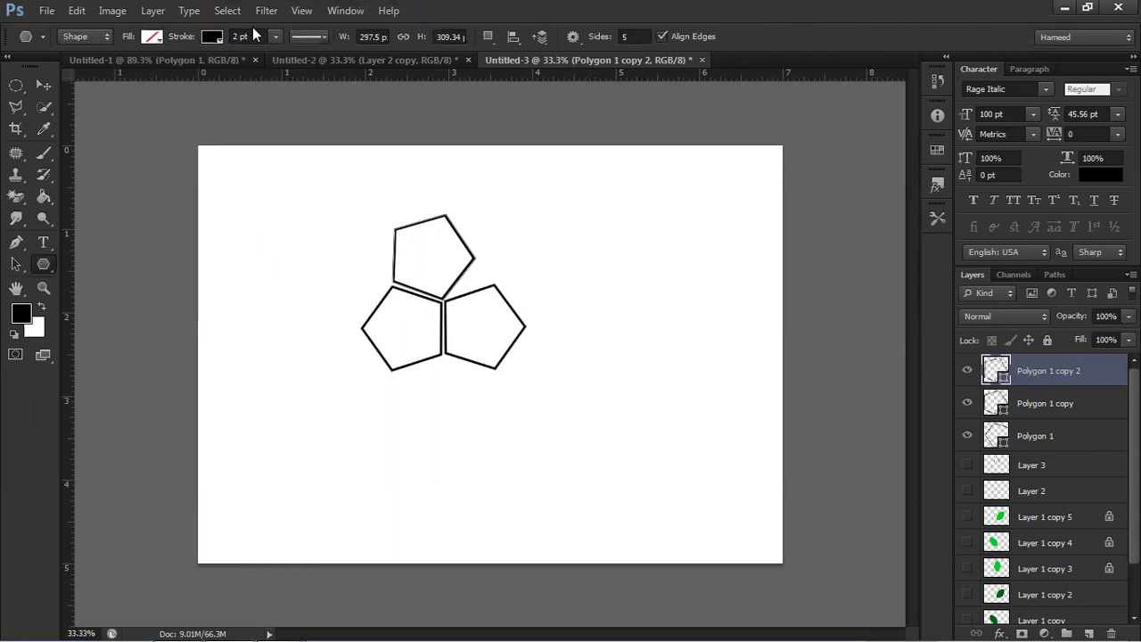
left_click(154, 36)
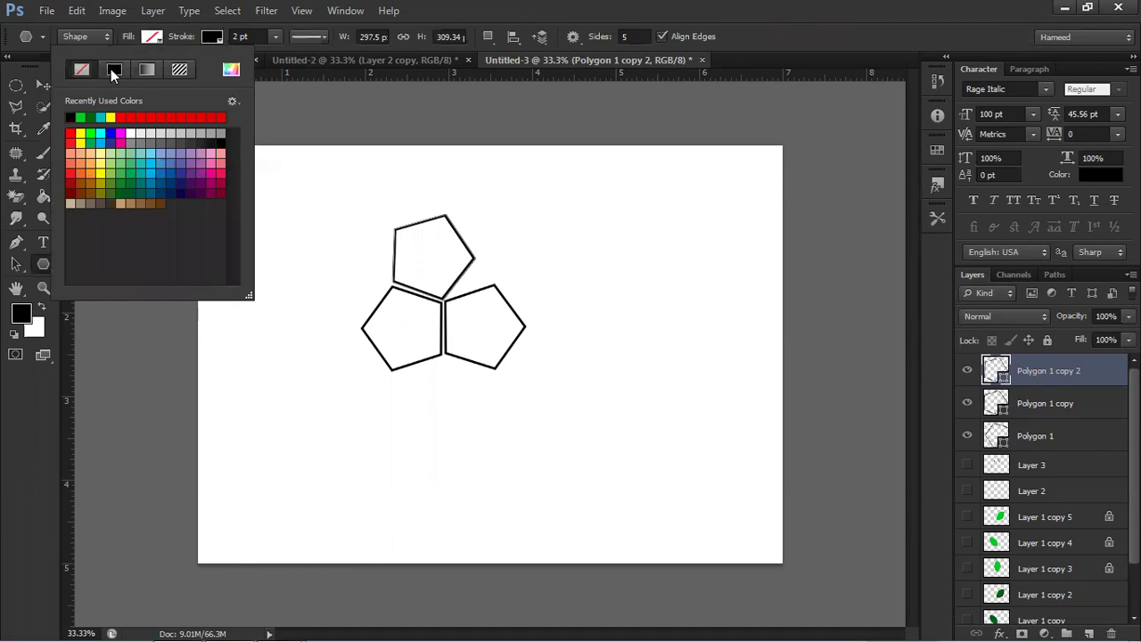
left_click(109, 116)
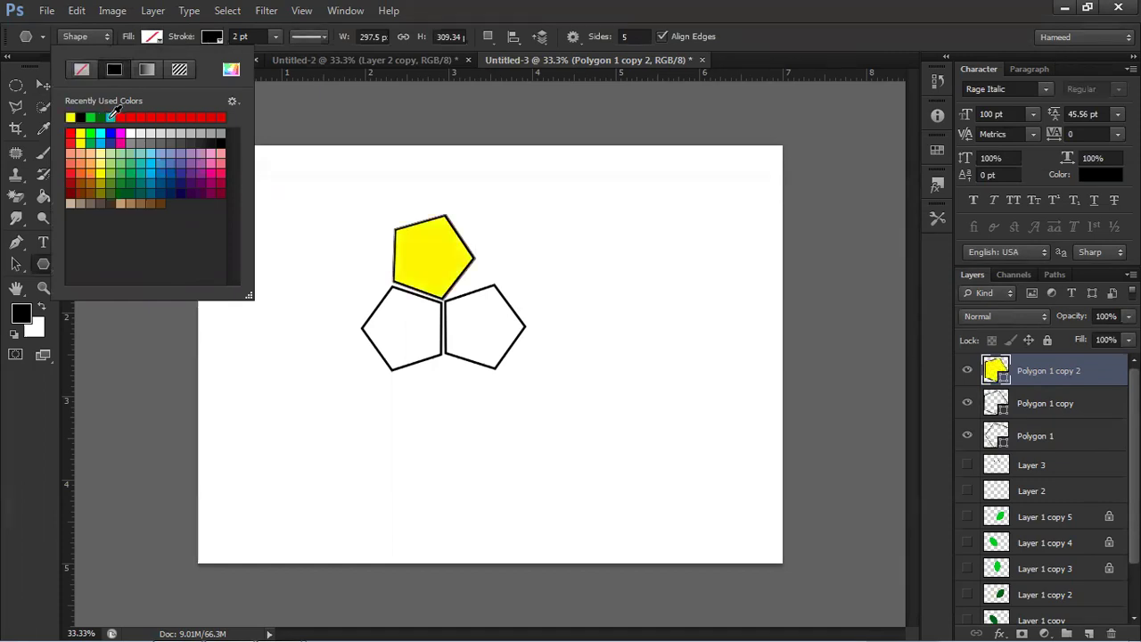
Fill the right pentagon with red and the left pentagon with blue.
left_click(1038, 407)
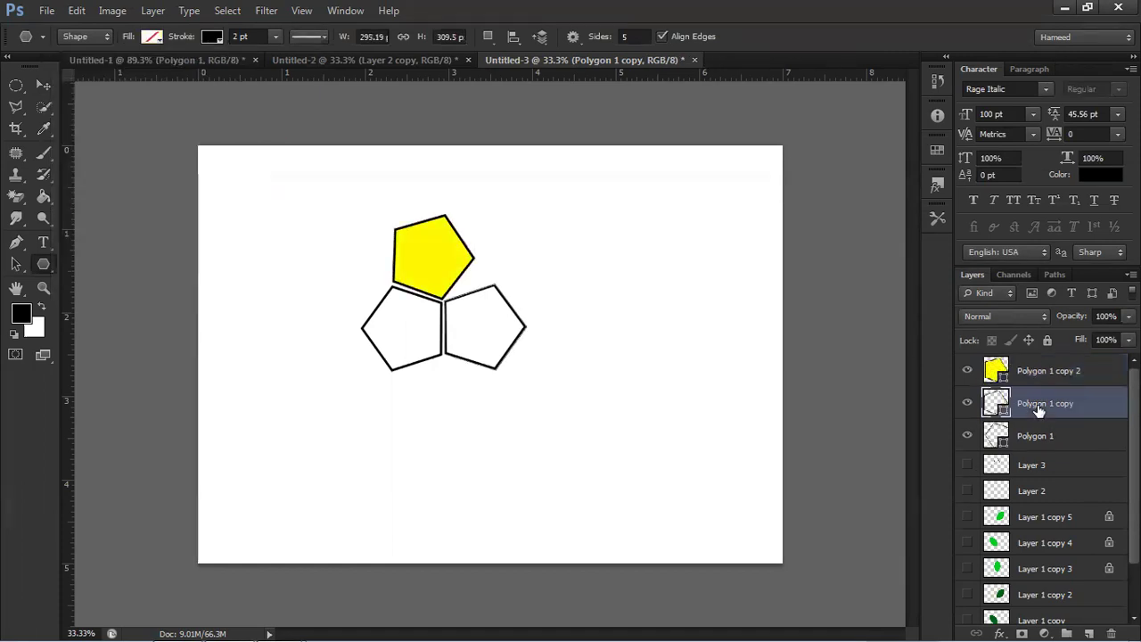
left_click(150, 38)
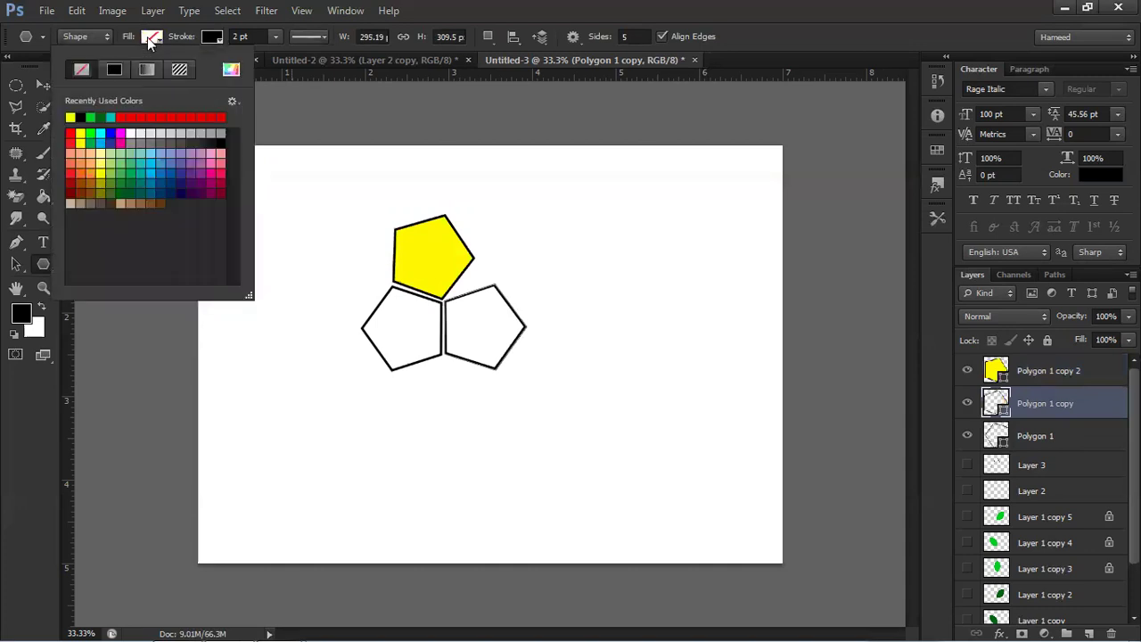
left_click(158, 117)
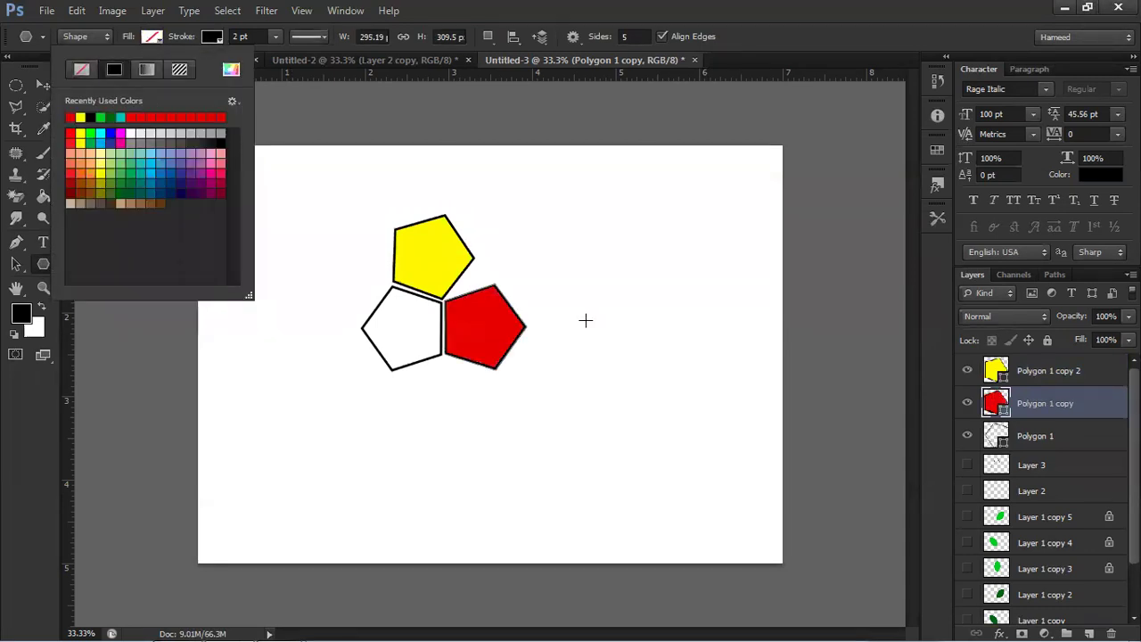
left_click(1057, 438)
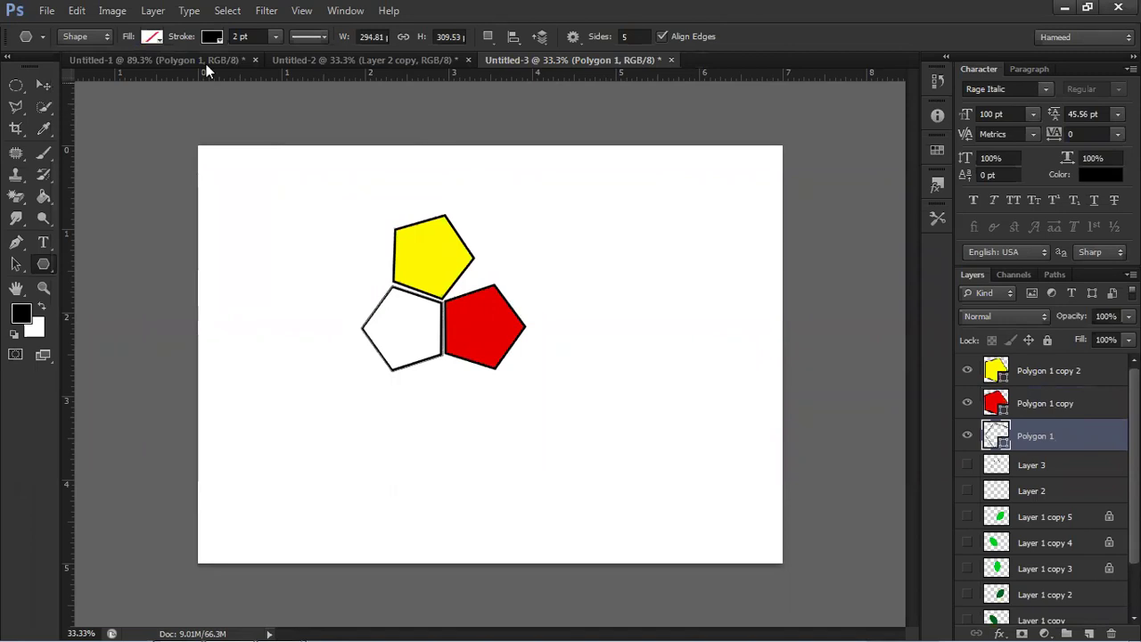
left_click(149, 36)
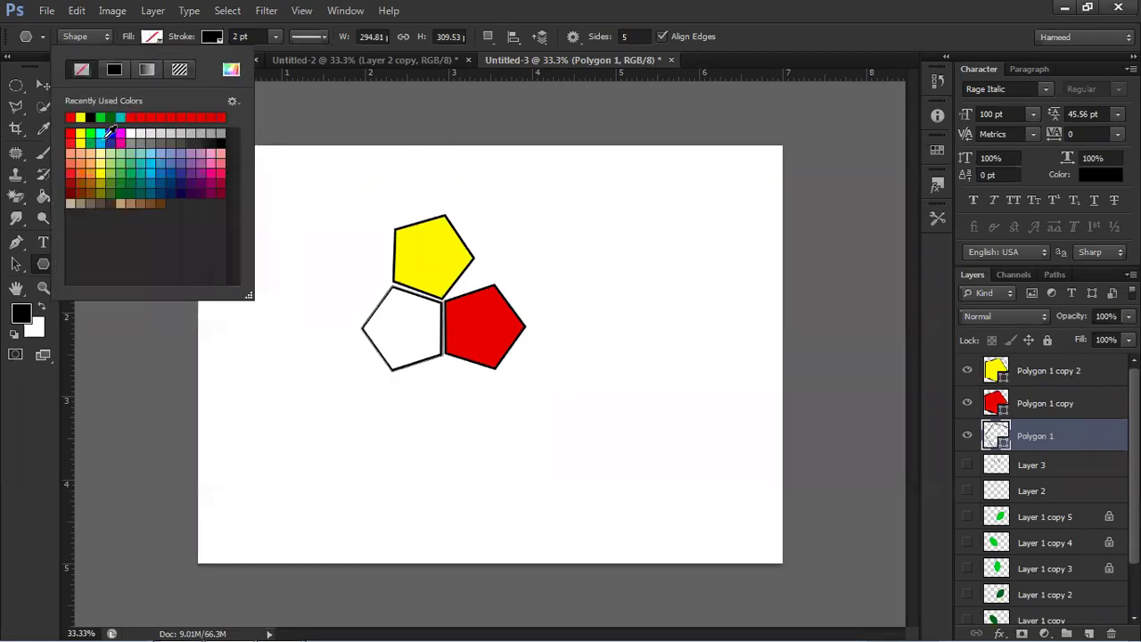
left_click(111, 133)
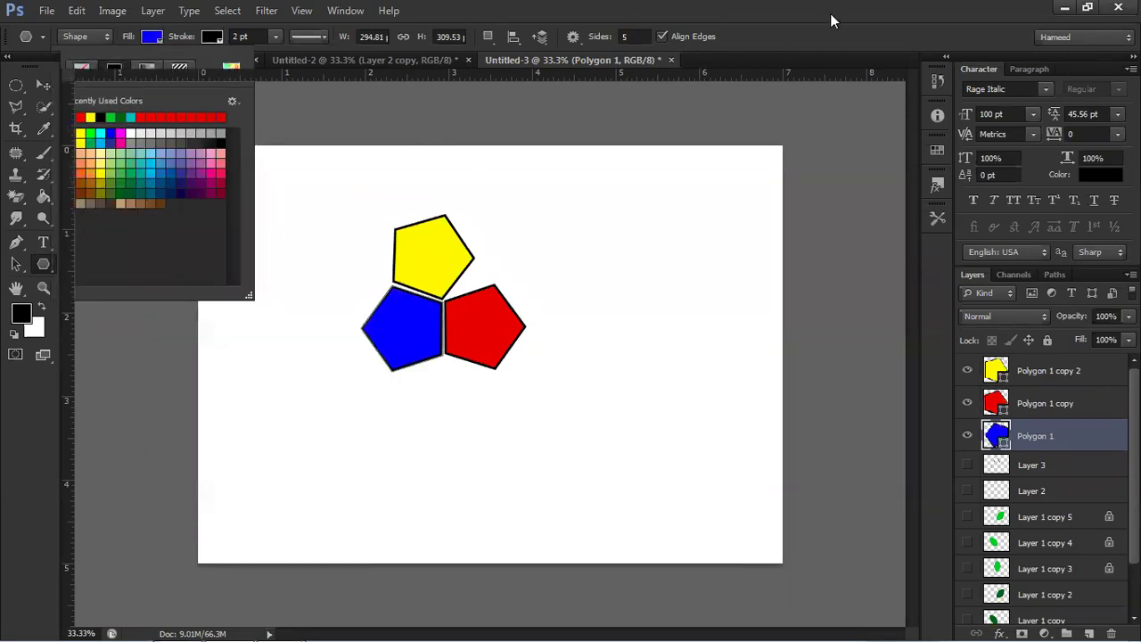
Select all three pentagon layers and scale them together to about 254% so they span most of the canvas.
left_click(1052, 376, "shift")
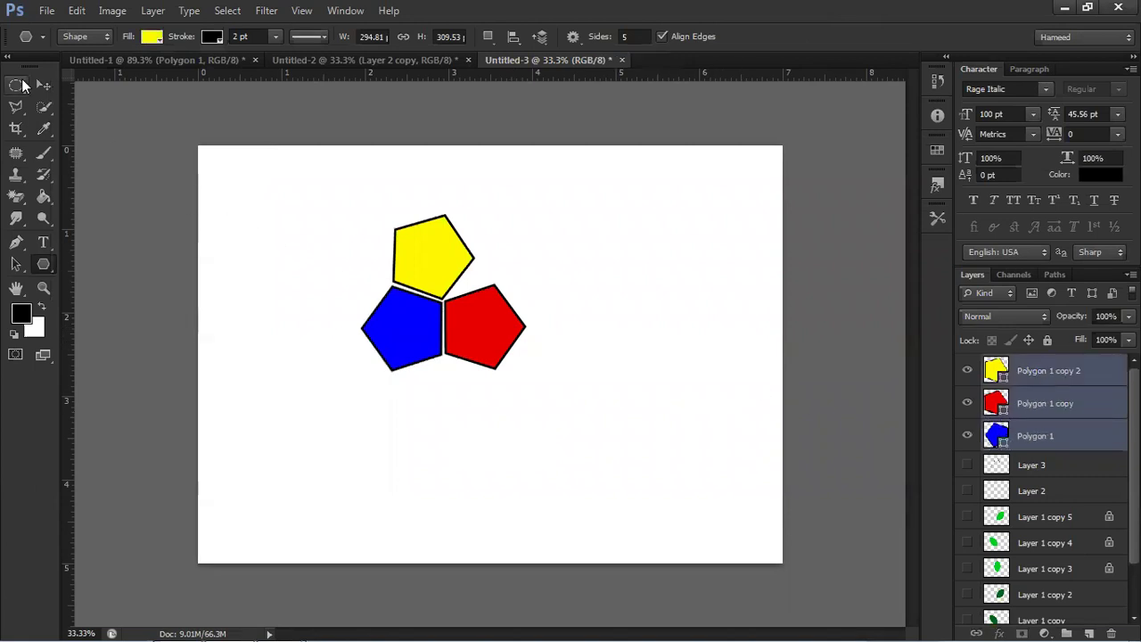
left_click(42, 84)
left_click(76, 11)
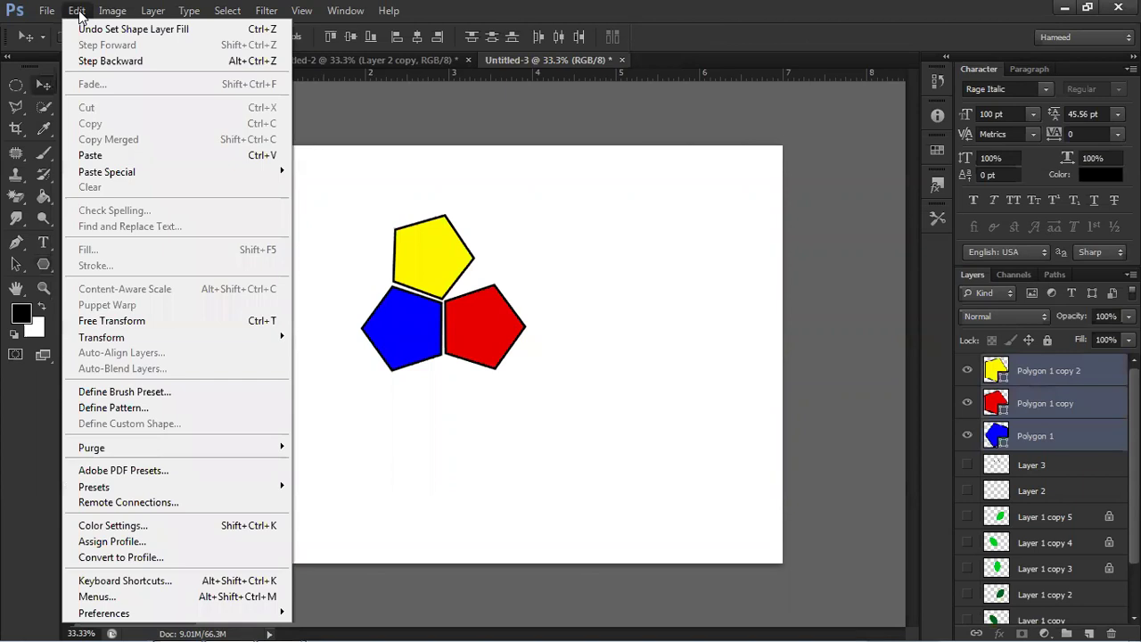
left_click(107, 321)
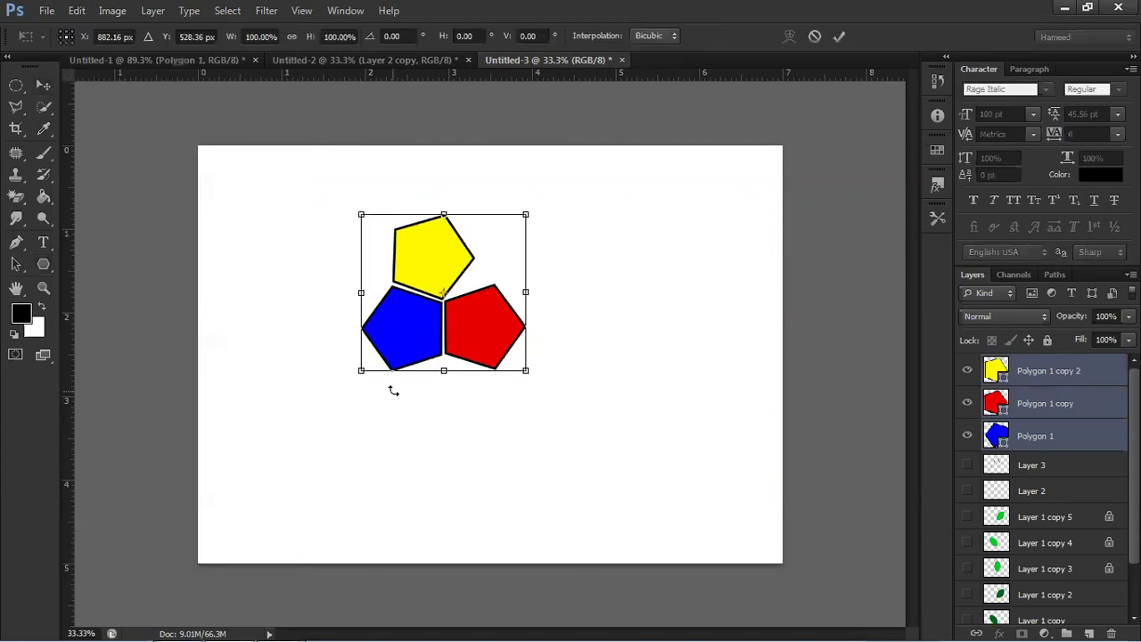
left_click_drag(528, 372, 574, 450)
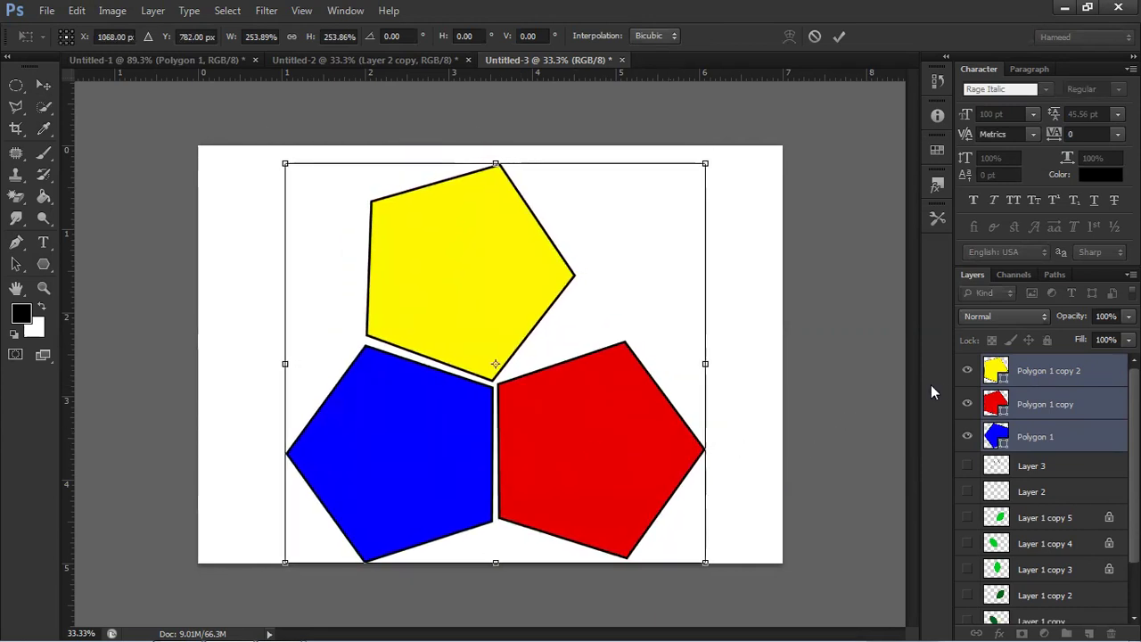
left_click(843, 36)
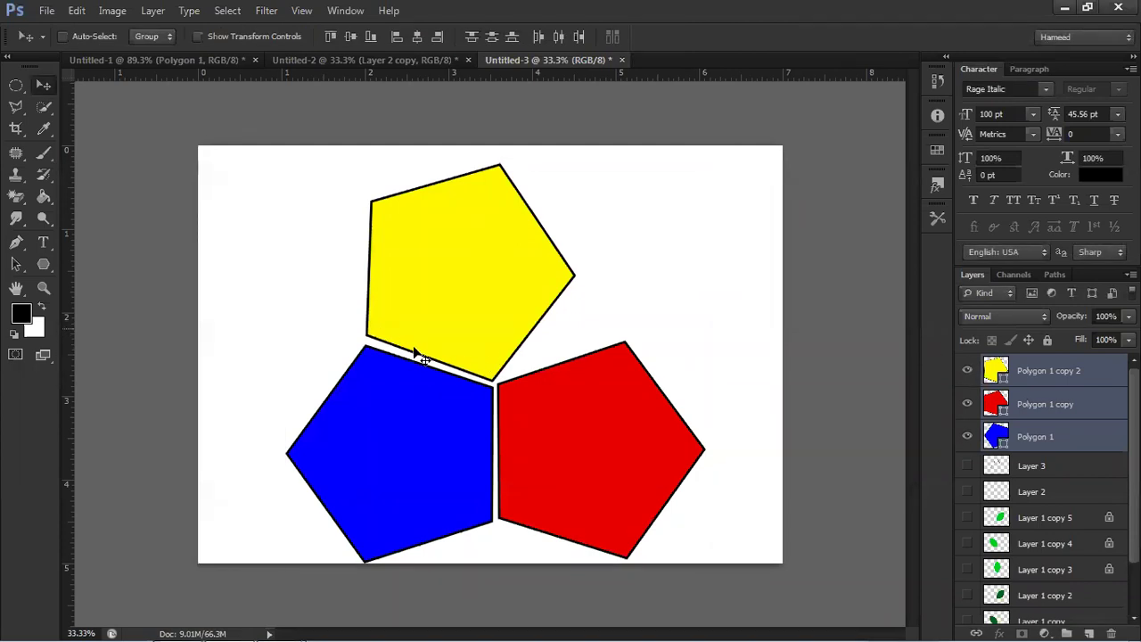
Hide the yellow pentagon and move the blue and red pentagons up to the middle of the canvas.
left_click(968, 370)
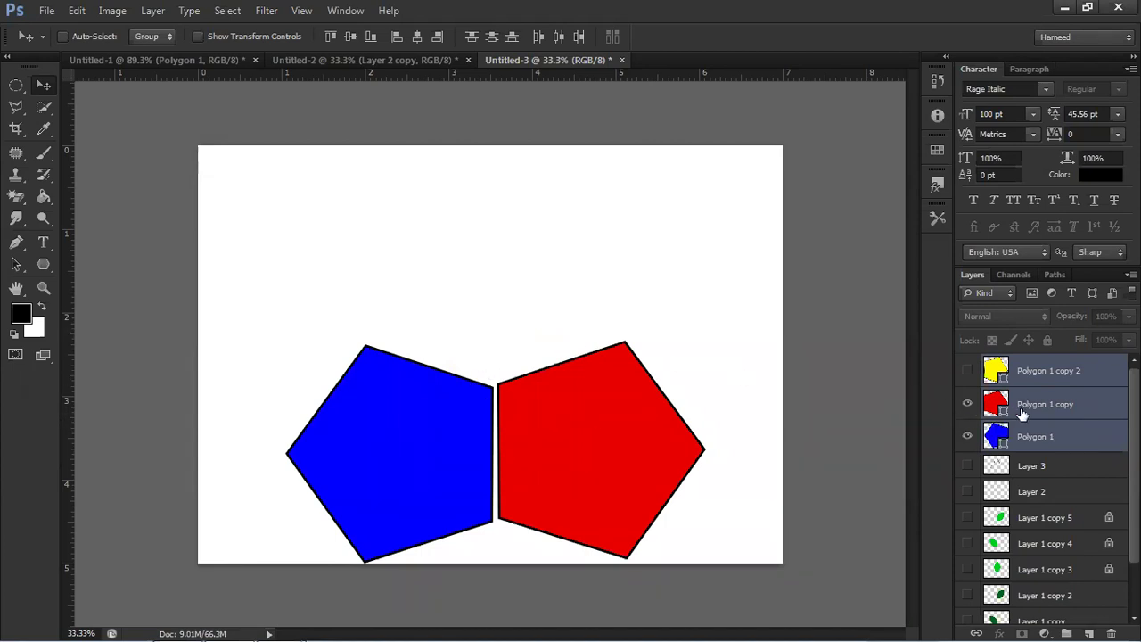
left_click_drag(604, 435, 589, 336)
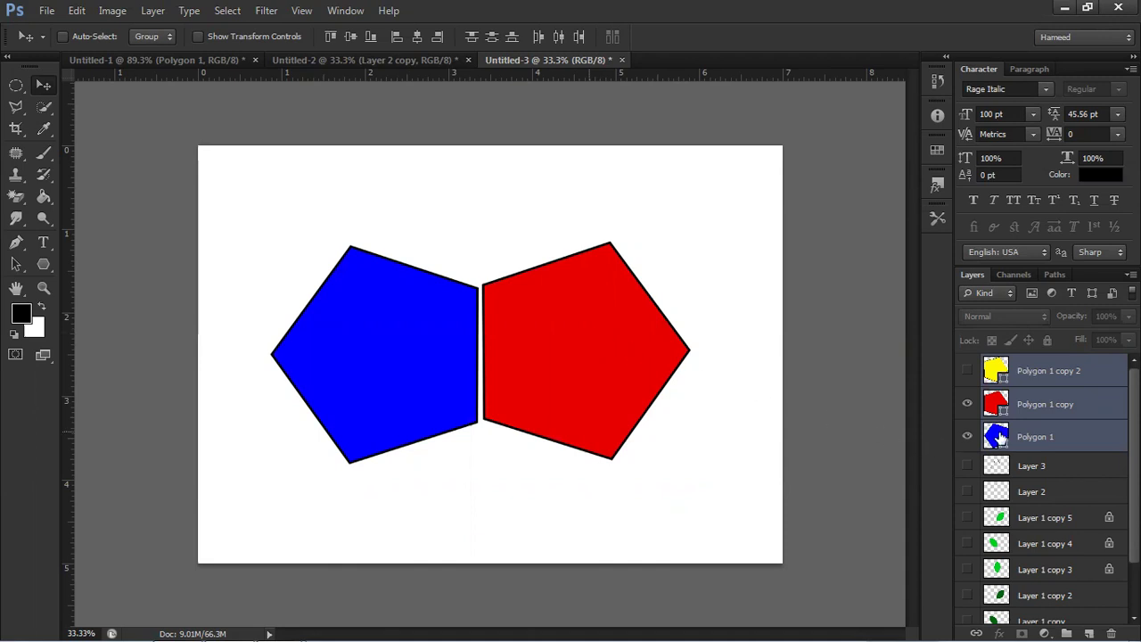
Nudge the blue pentagon on Polygon 1 upward until it lines up vertically with the red pentagon.
left_click(1034, 440)
key("Up")
key("Up")
key("Up")
key("Up")
key("Up")
key("Up")
key("Up")
key("Up")
key("Up")
key("Up")
key("Up")
key("Up")
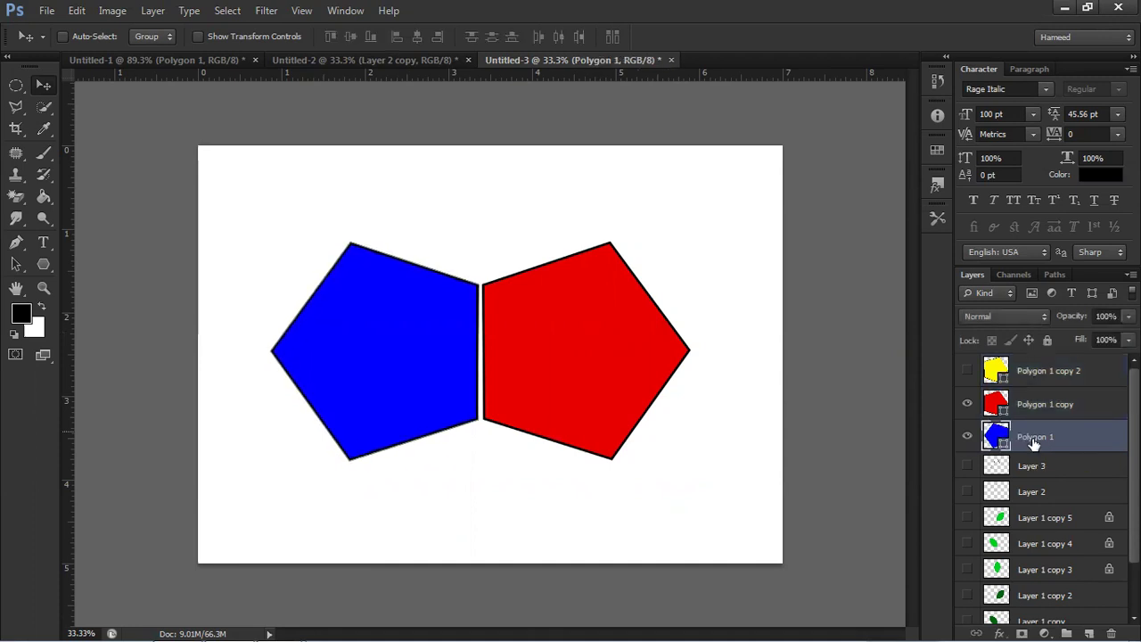
key("Down")
key("Down")
key("Down")
key("Up")
key("Up")
key("Up")
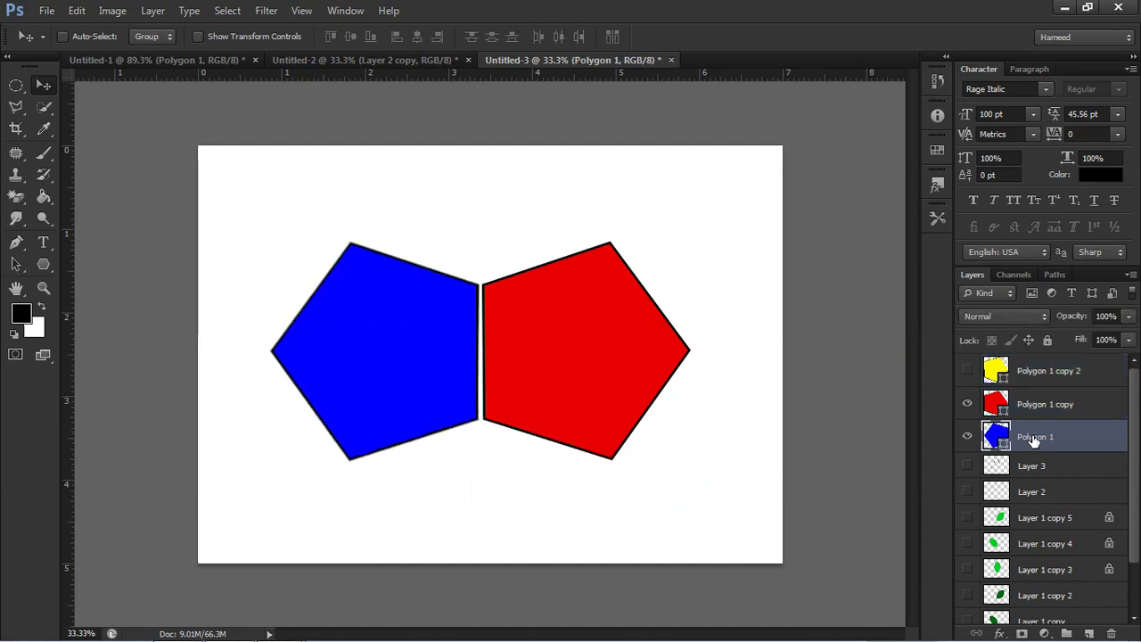